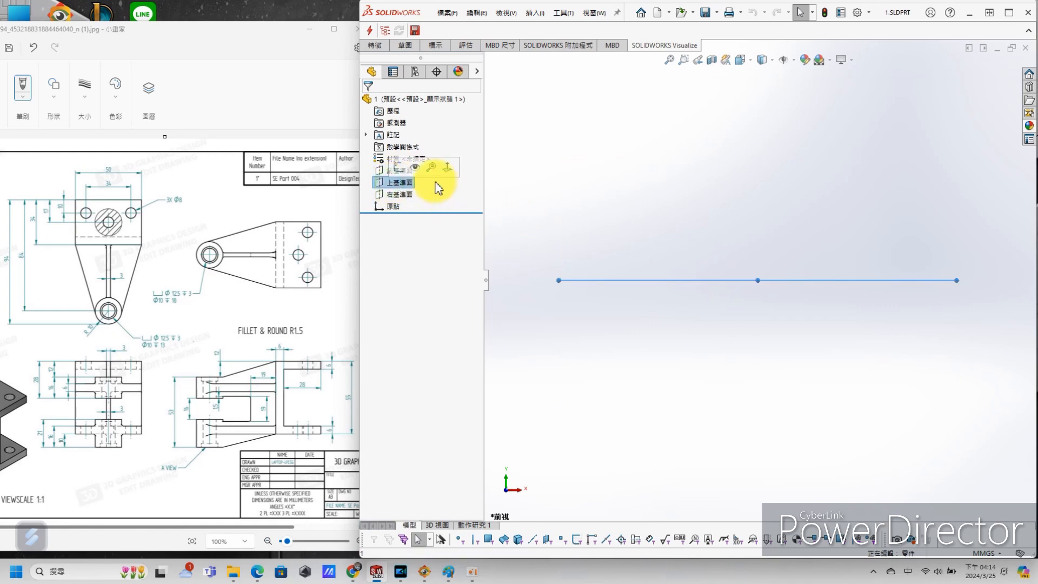
Sketch a corner rectangle about 57 mm wide on the Top Plane, to the right of the origin.
click(399, 169)
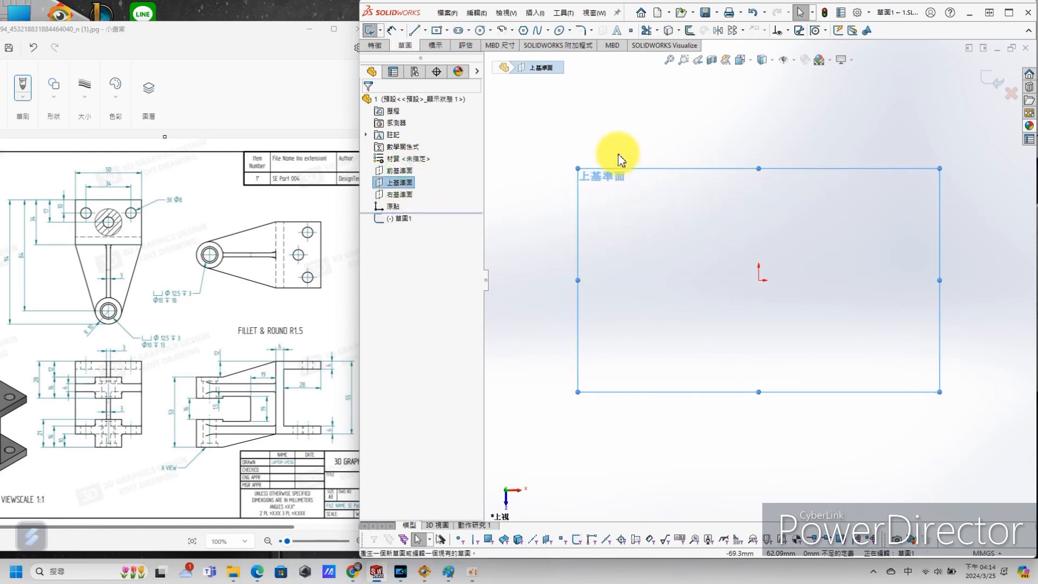
click(447, 31)
click(465, 46)
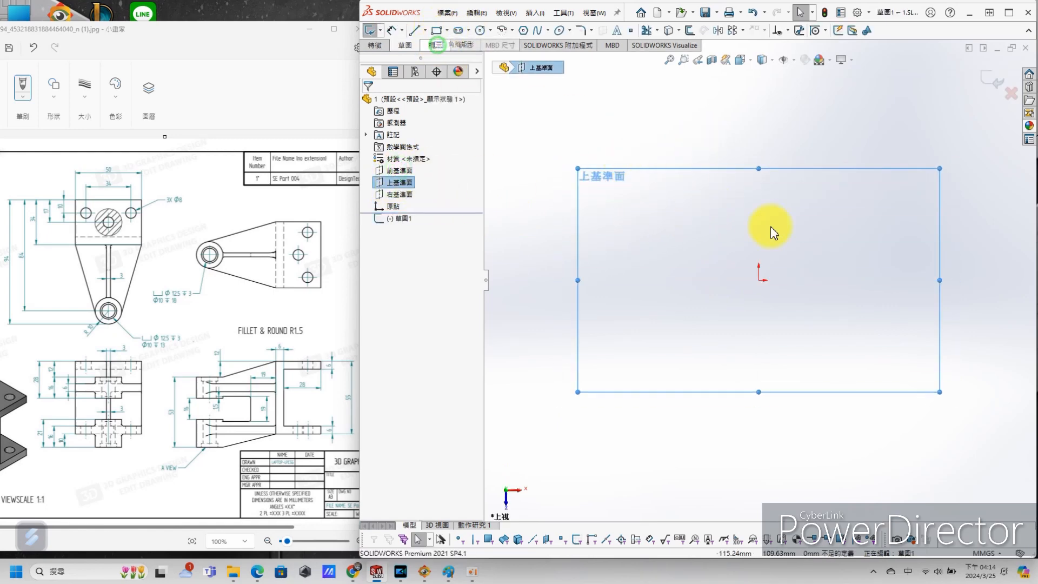
click(784, 204)
click(901, 372)
key(Escape)
Add a midpoint relation between the origin and the rectangle's left edge.
click(758, 280)
click(785, 298)
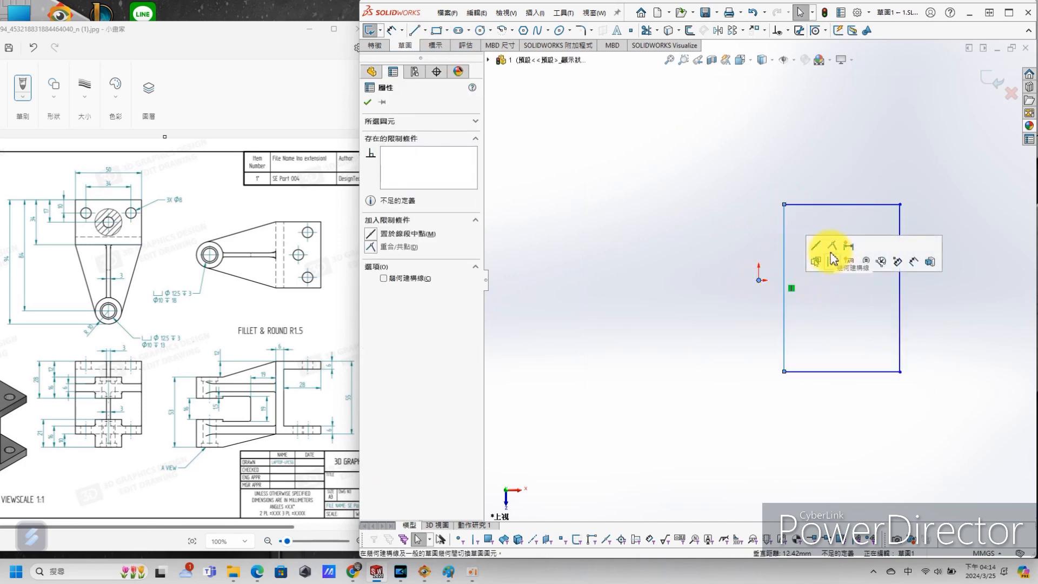
click(816, 250)
click(651, 162)
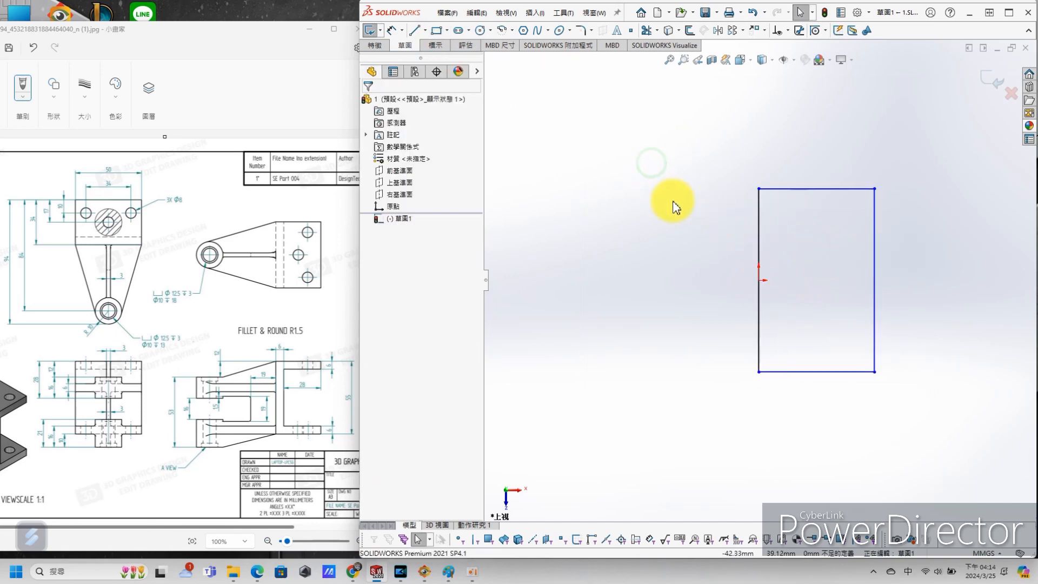
Dimension the rectangle's top edge to 34 mm and its right edge to 50 mm.
key(s)
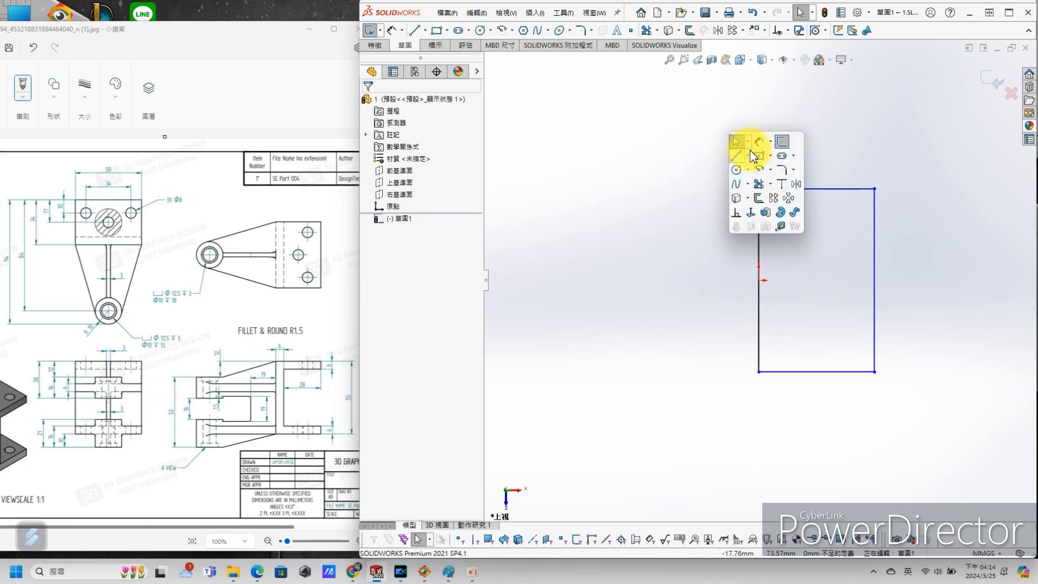
click(759, 142)
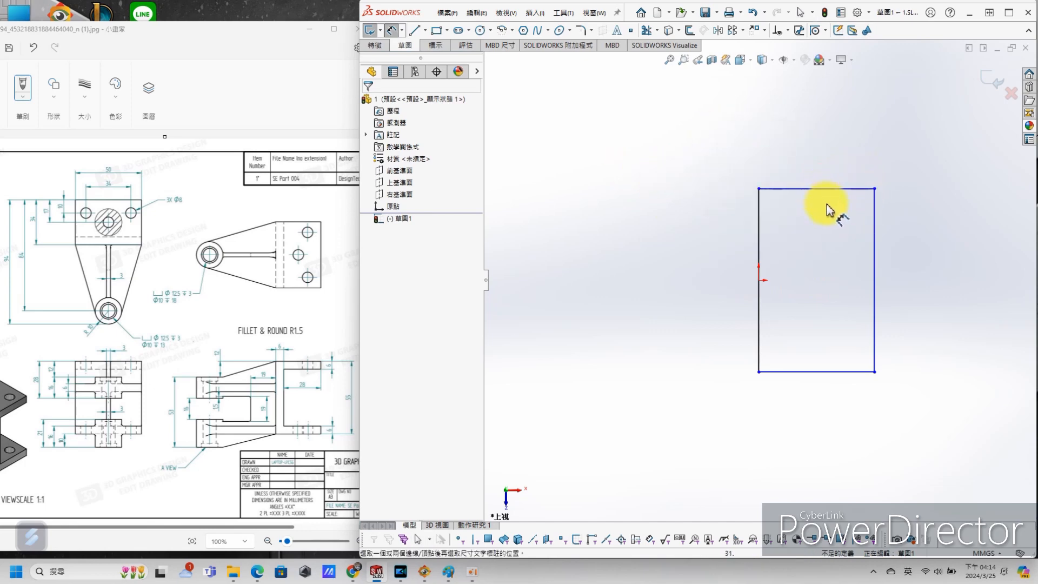
click(815, 191)
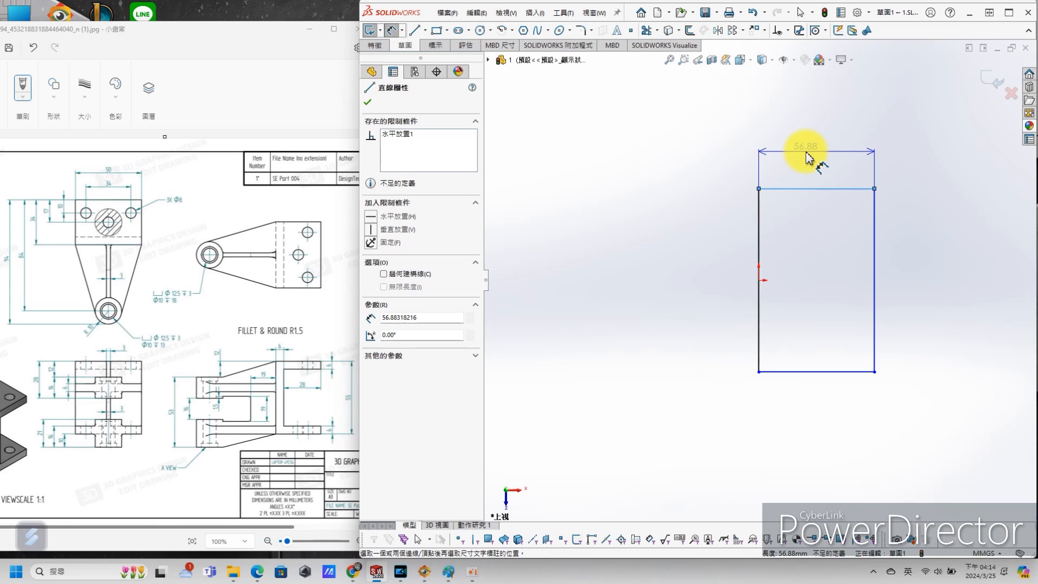
click(806, 157)
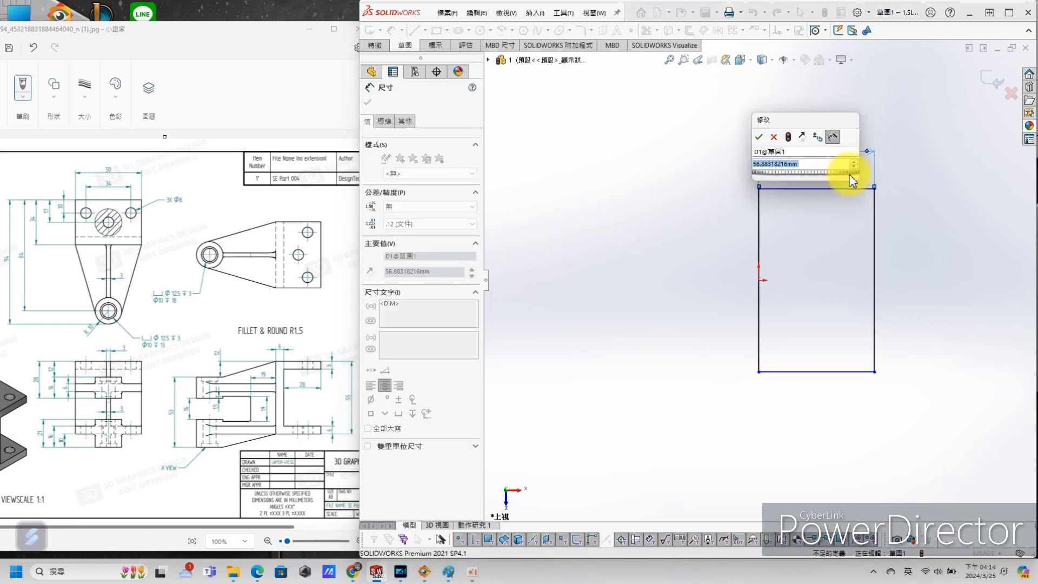
text(34)
key(Return)
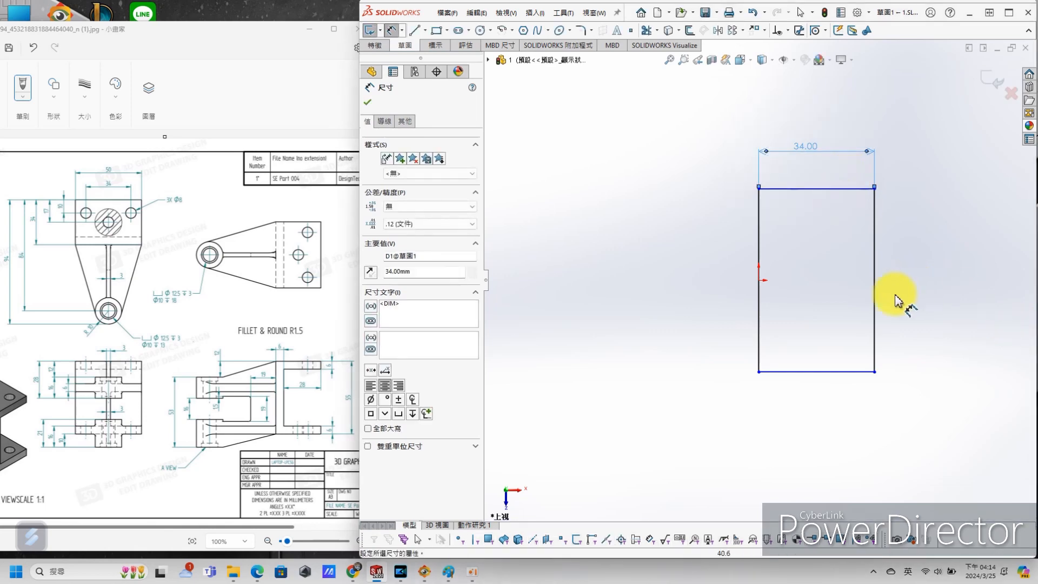
click(876, 323)
click(925, 316)
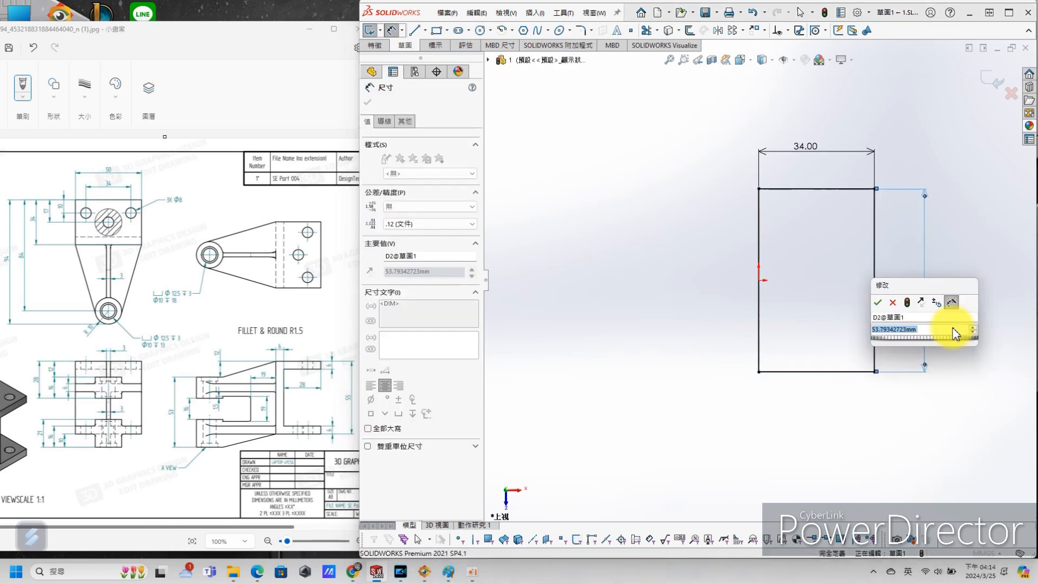
text(50)
key(Return)
Extrude the rectangle 55 mm in total as a mid-plane boss.
key(s)
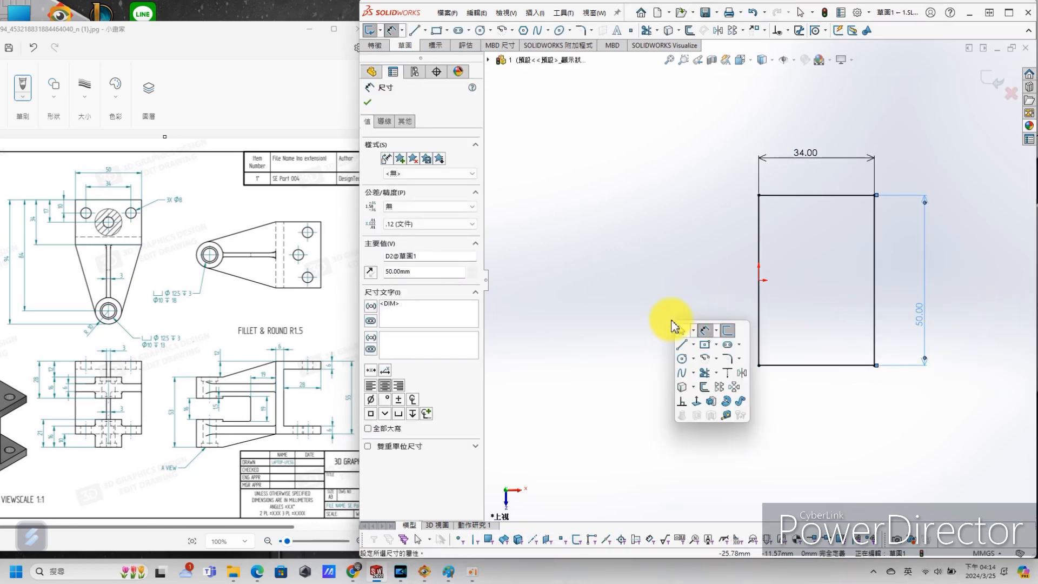
click(703, 400)
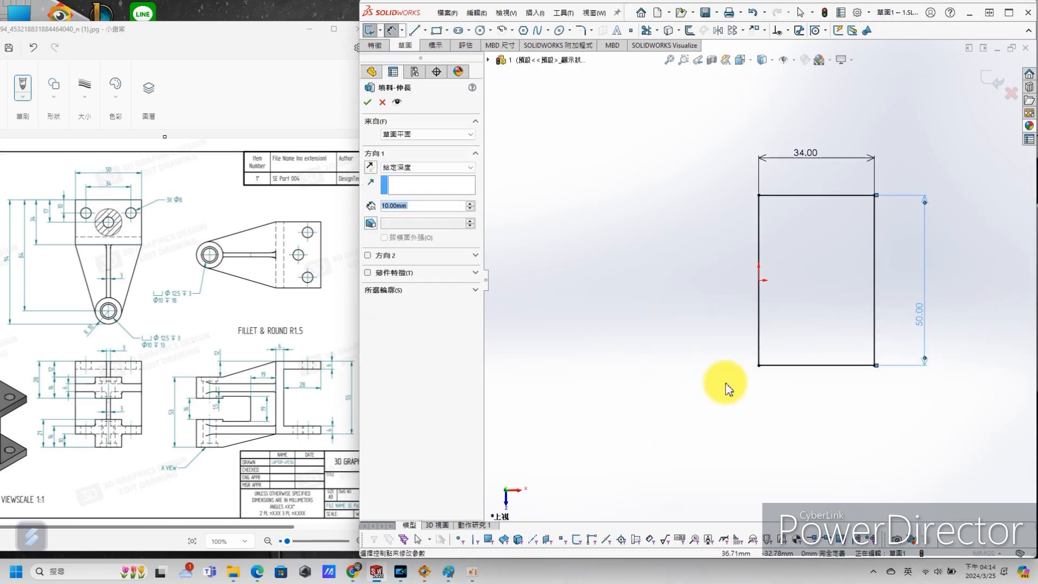
click(411, 167)
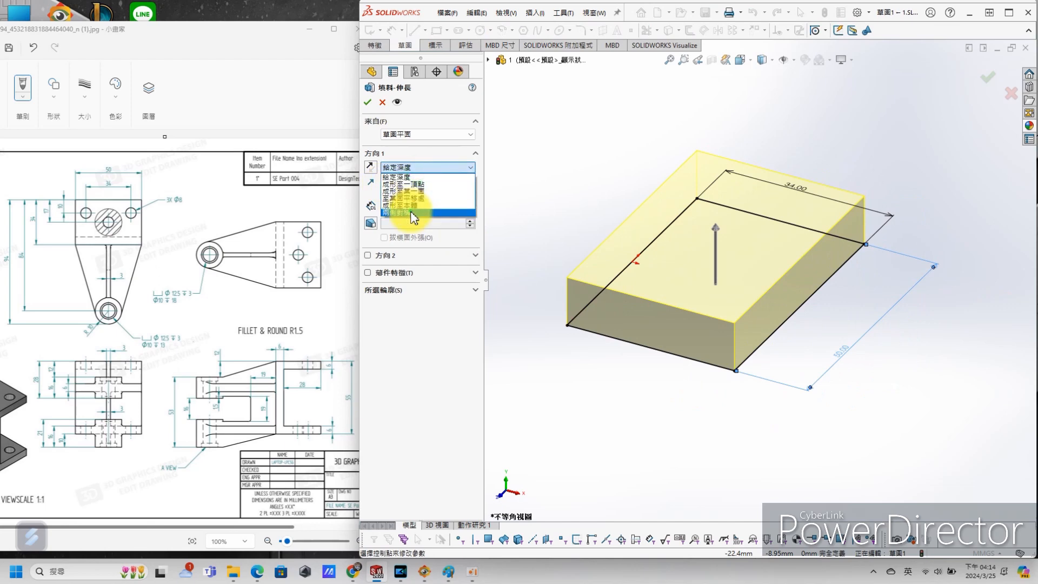
click(439, 220)
text(55)
key(Return)
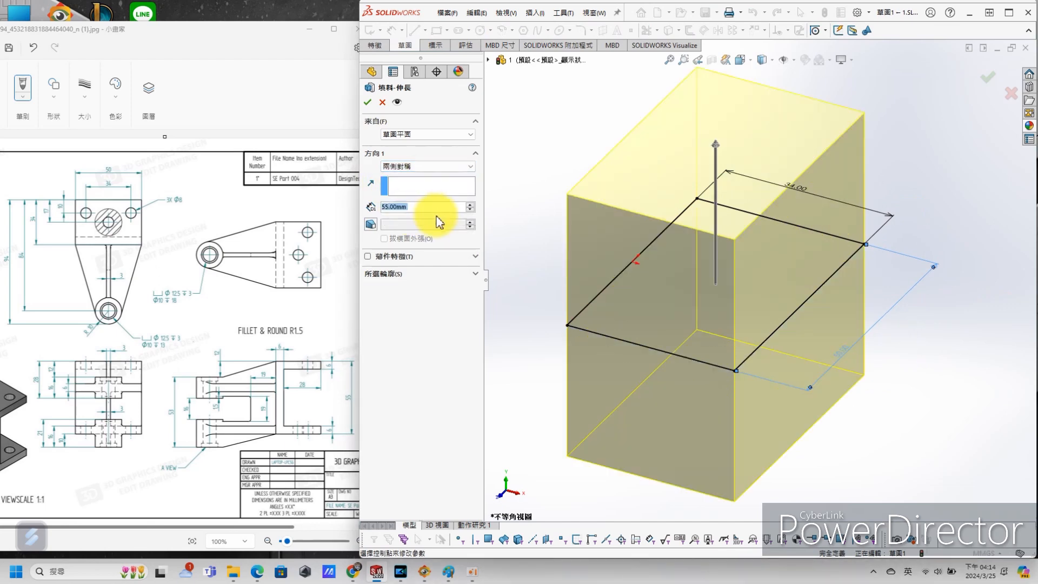
click(368, 103)
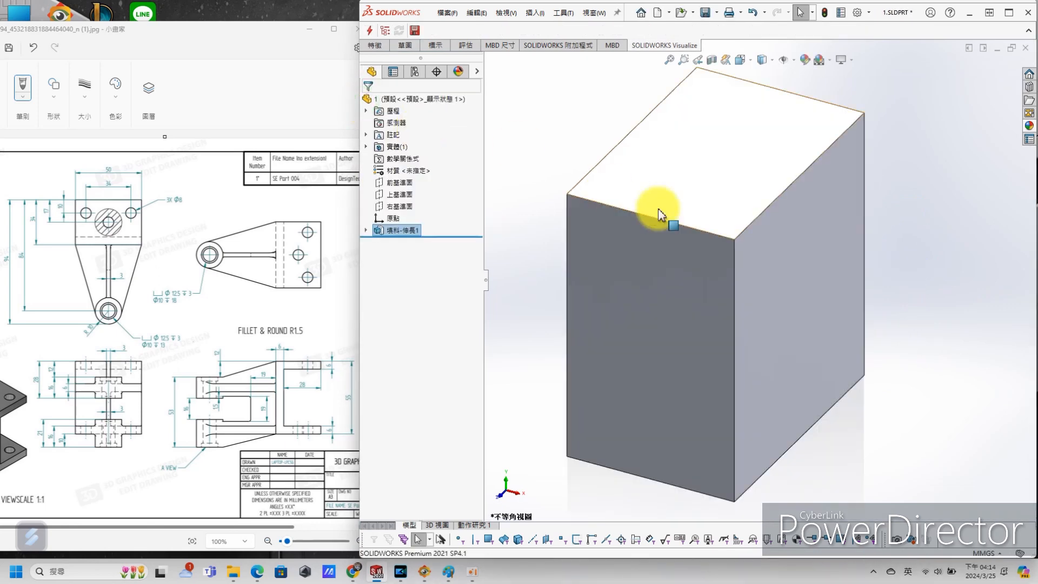
Sketch a corner rectangle about 28 mm wide on the block's front face, with one side lying on the face's right edge.
click(675, 295)
click(851, 62)
click(852, 73)
click(705, 291)
click(755, 260)
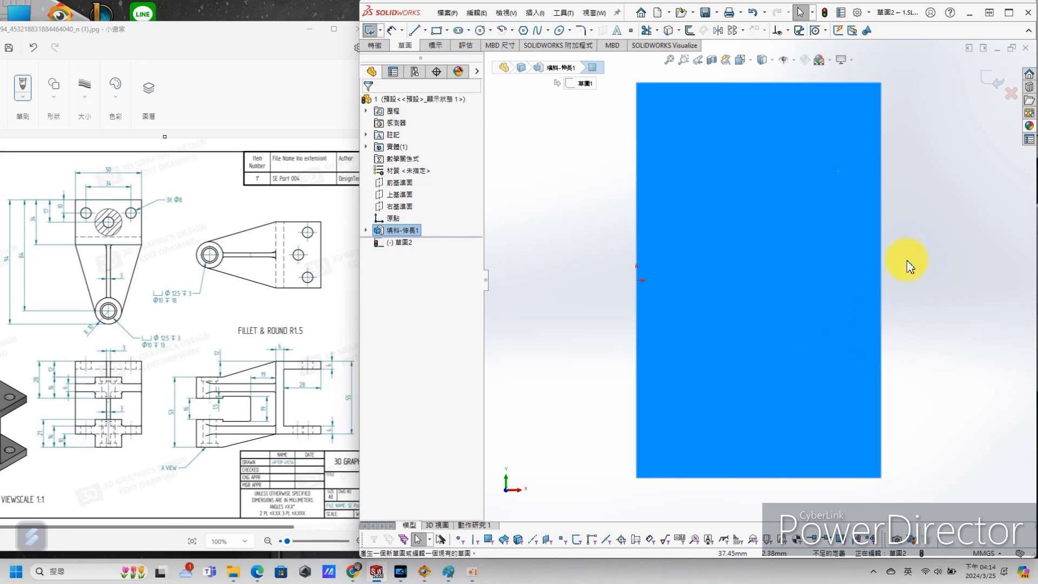
click(927, 229)
key(s)
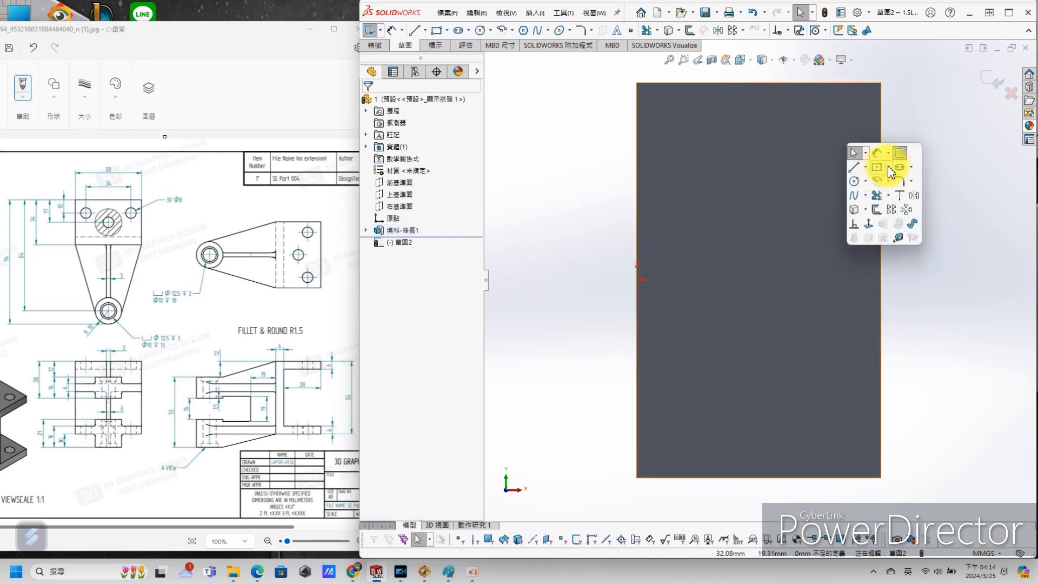
click(889, 167)
click(880, 182)
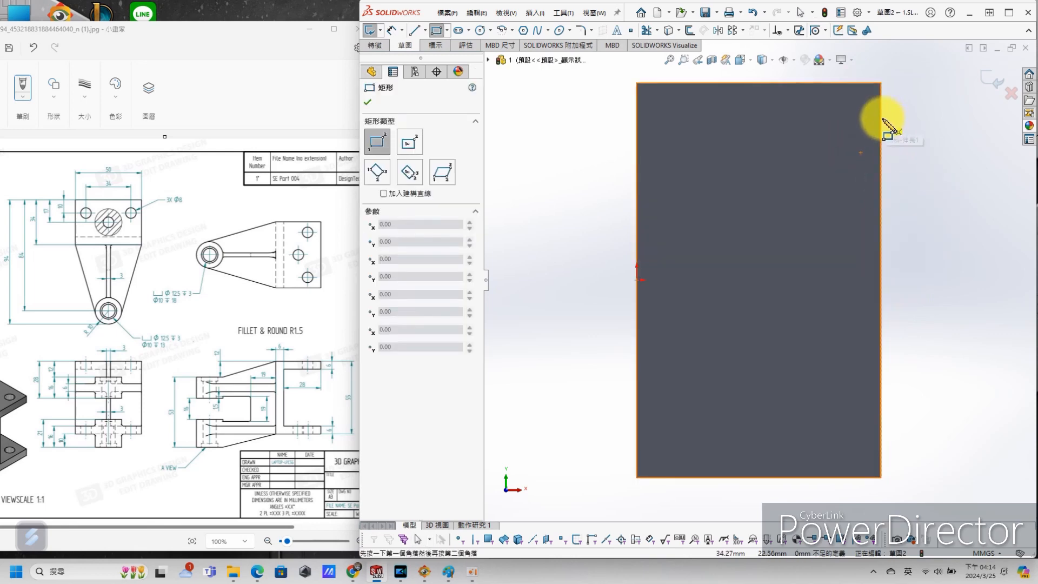
click(881, 119)
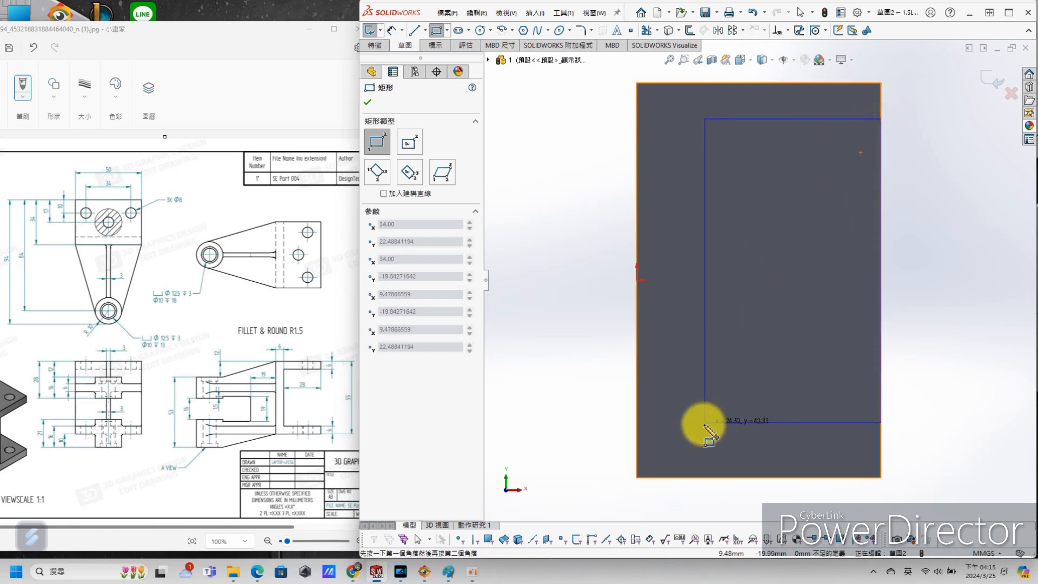
click(680, 439)
key(Escape)
Dimension the gap between the rectangle's top edge and the block's top edge to 6 mm.
scroll(887, 197, up, 3)
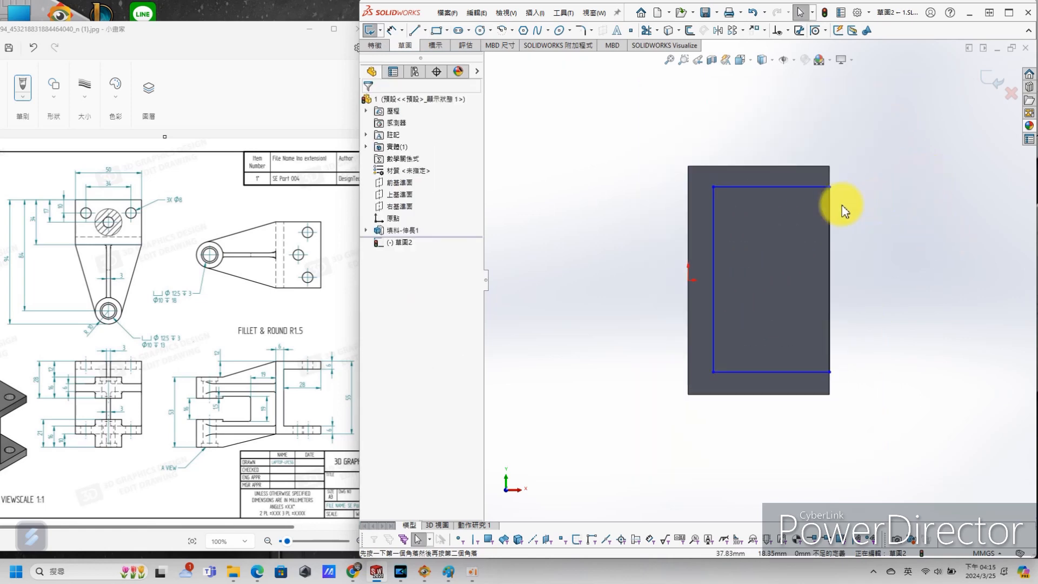
scroll(843, 210, down, 2)
key(s)
click(837, 179)
click(805, 187)
click(793, 158)
click(879, 176)
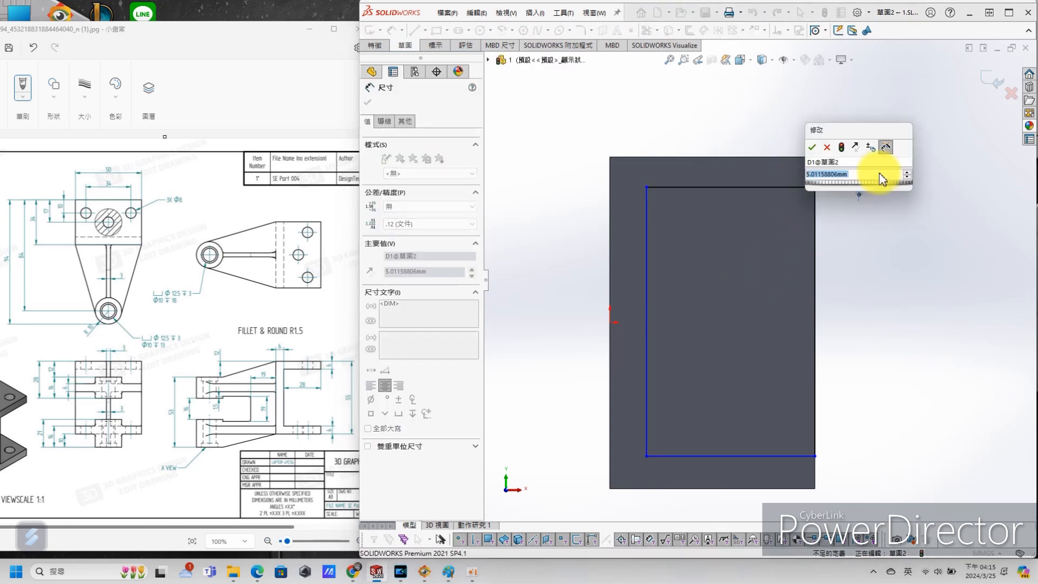
text(6)
key(Return)
Link the gap below the rectangle to the upper 6 mm dimension by an equation, and dimension the rectangle's width to 28 mm.
click(790, 462)
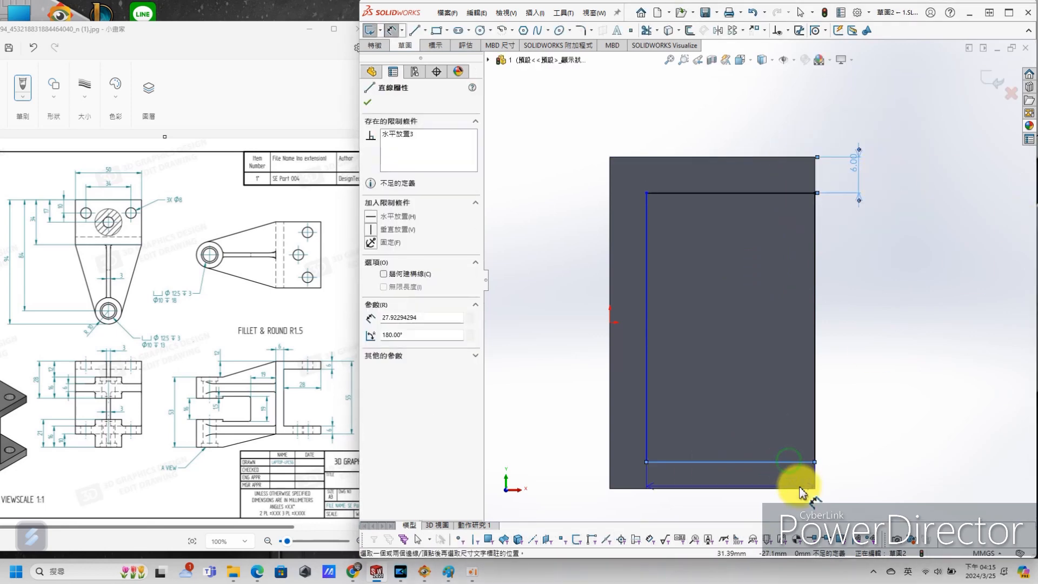
click(801, 490)
click(865, 481)
text(=)
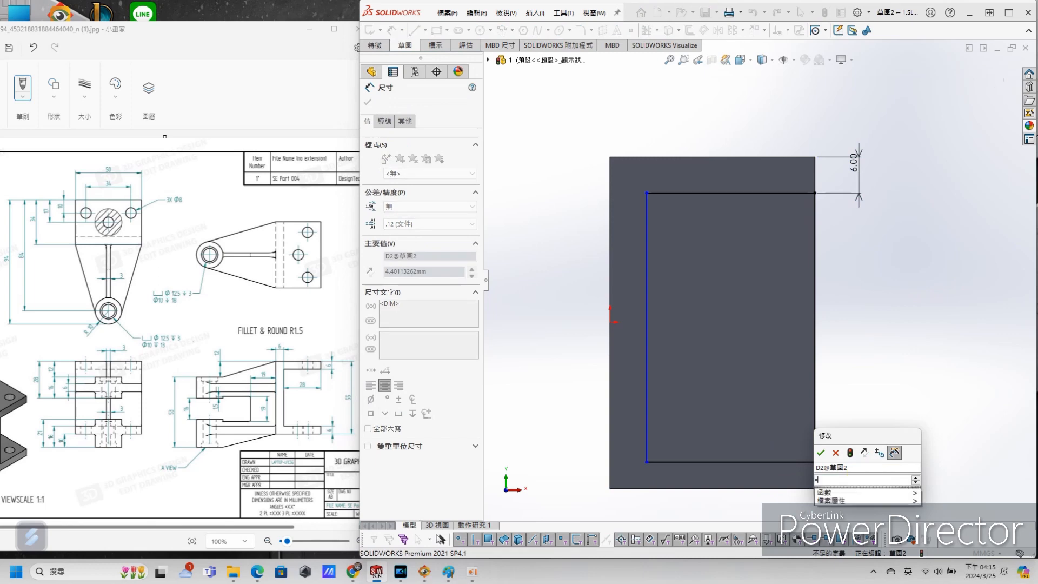
click(855, 171)
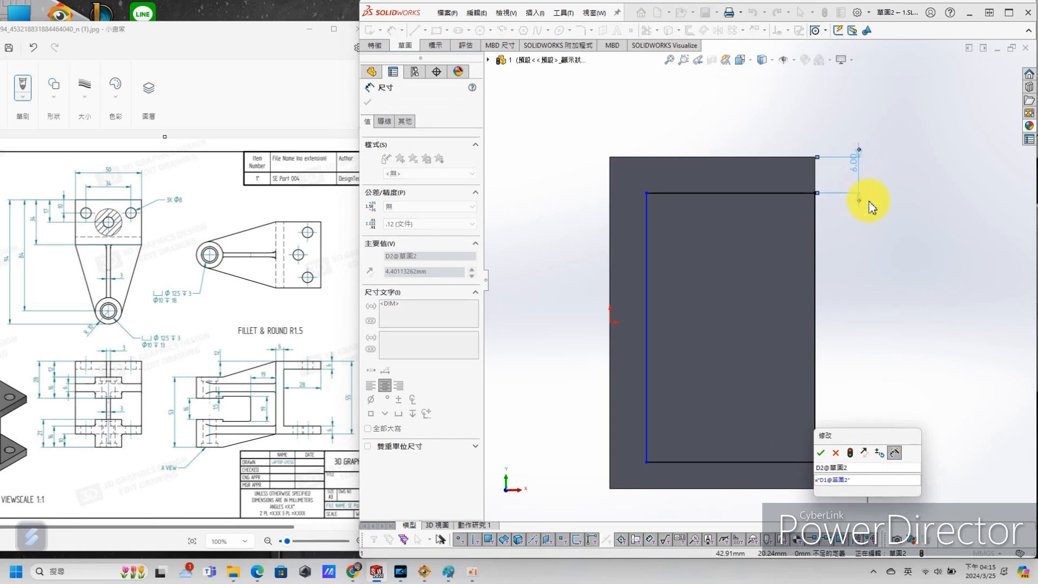
click(821, 452)
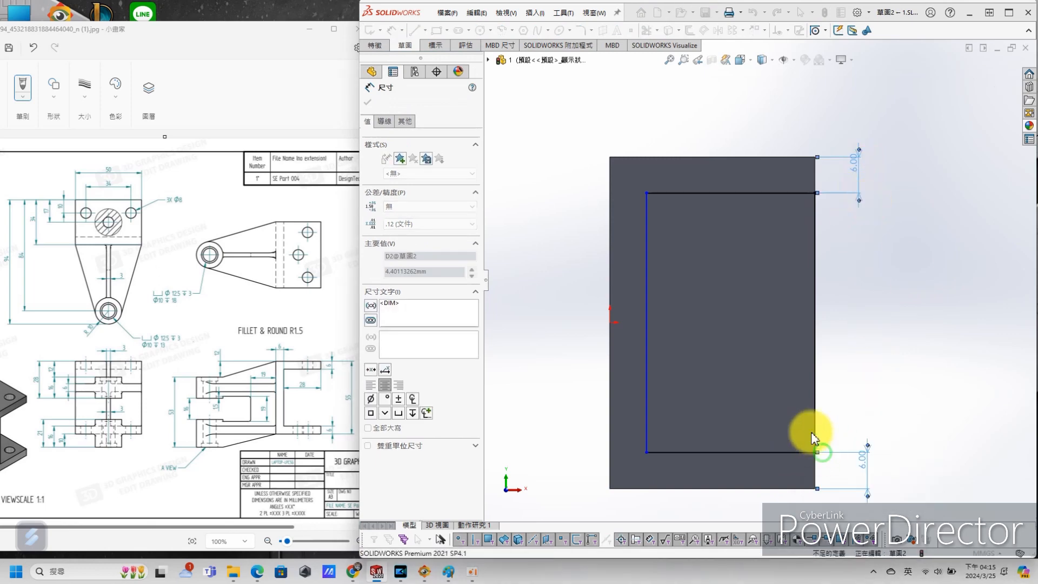
click(789, 201)
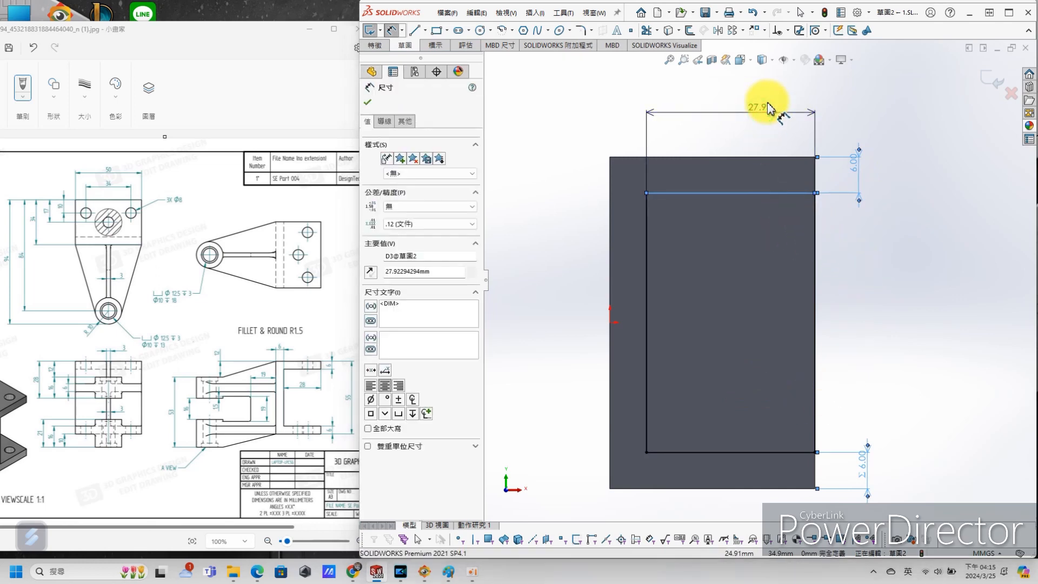
click(770, 109)
Cut the rectangle Through All to turn the block into a C-shaped bracket.
key(s)
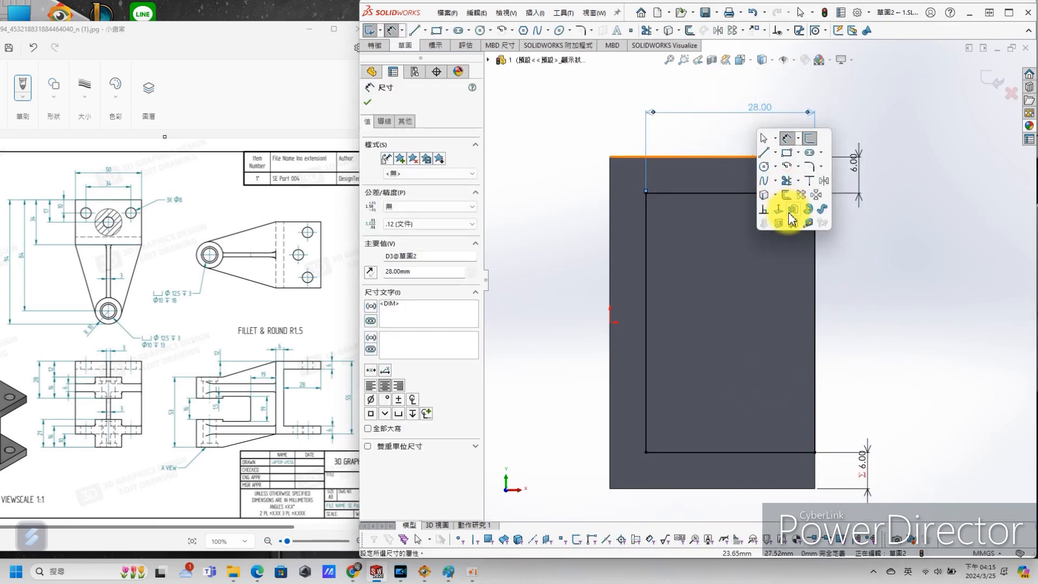
click(790, 211)
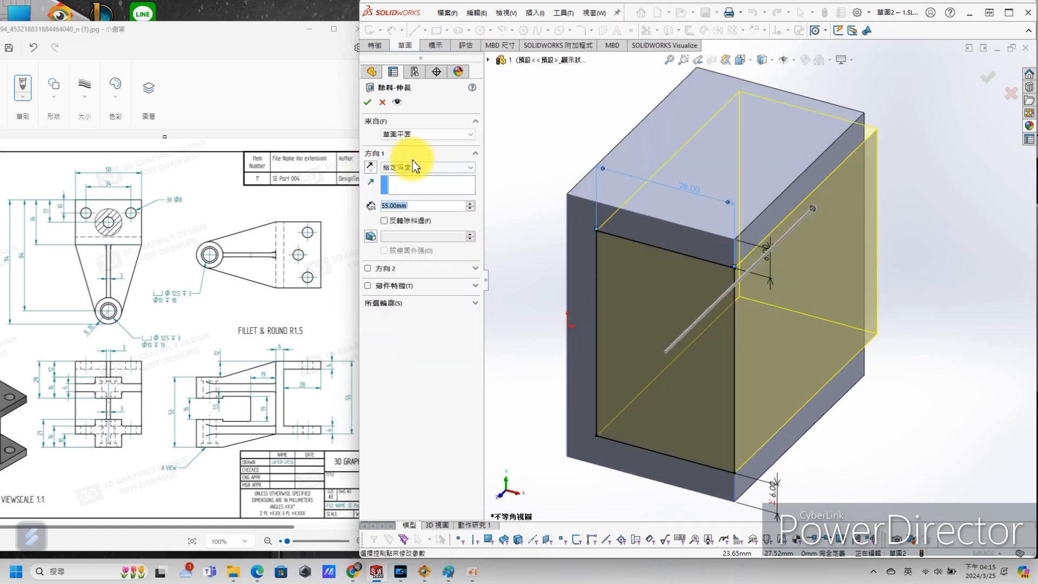
click(415, 167)
click(420, 185)
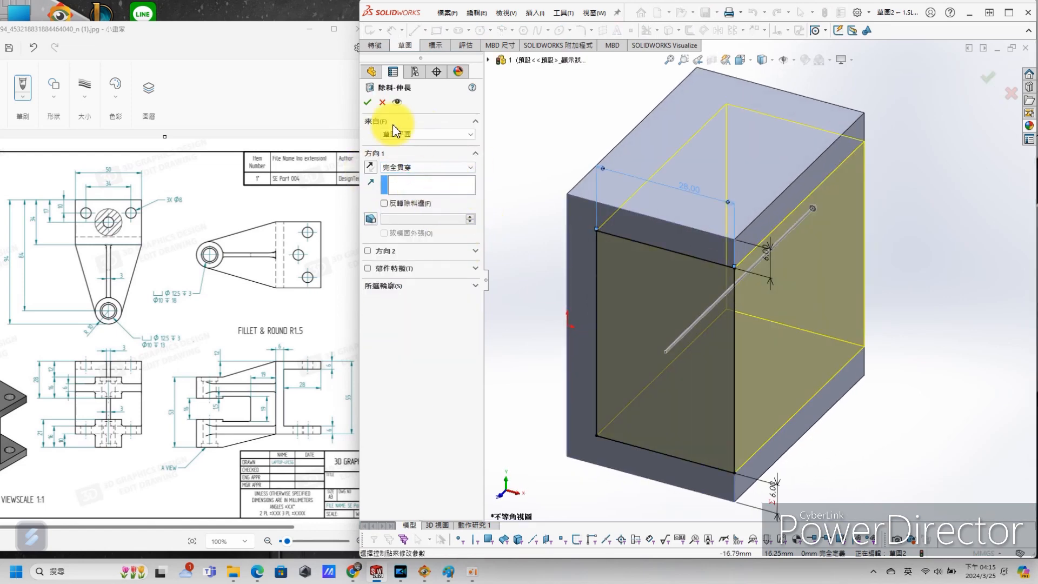
click(370, 103)
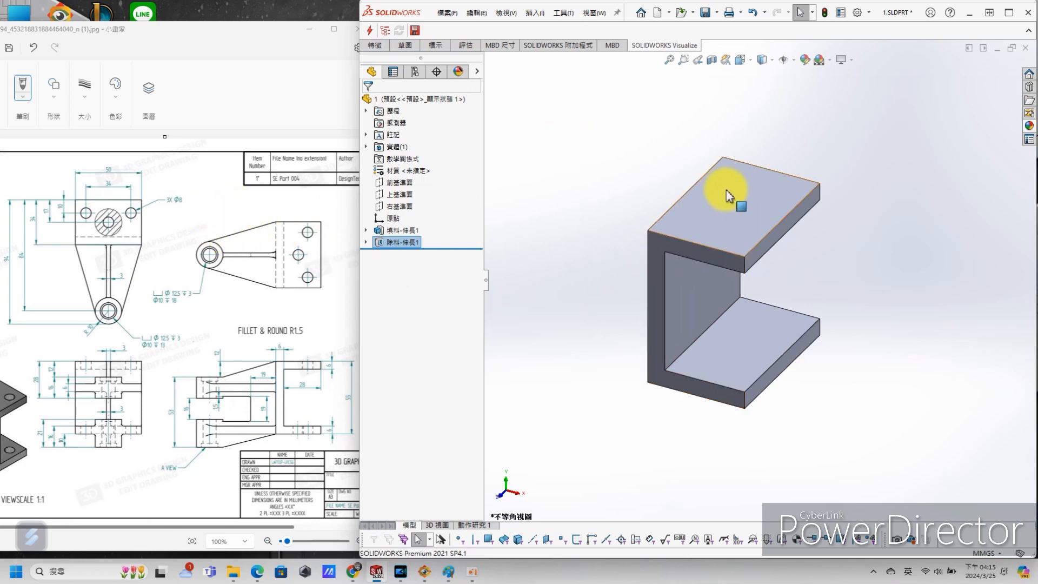
Start a Hole Wizard drill-size hole and set its size to Ø8.0.
click(757, 209)
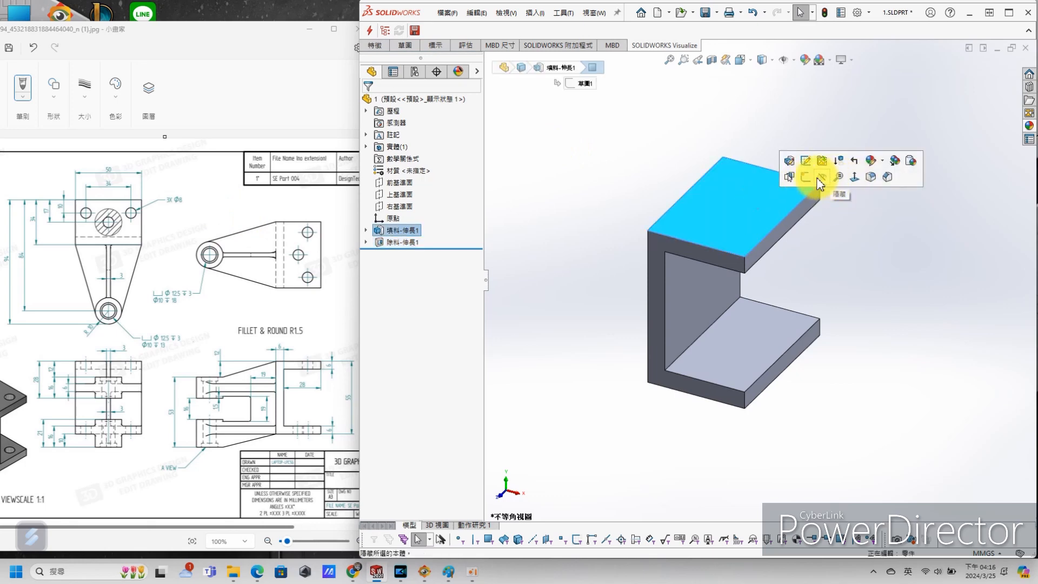
click(887, 231)
key(s)
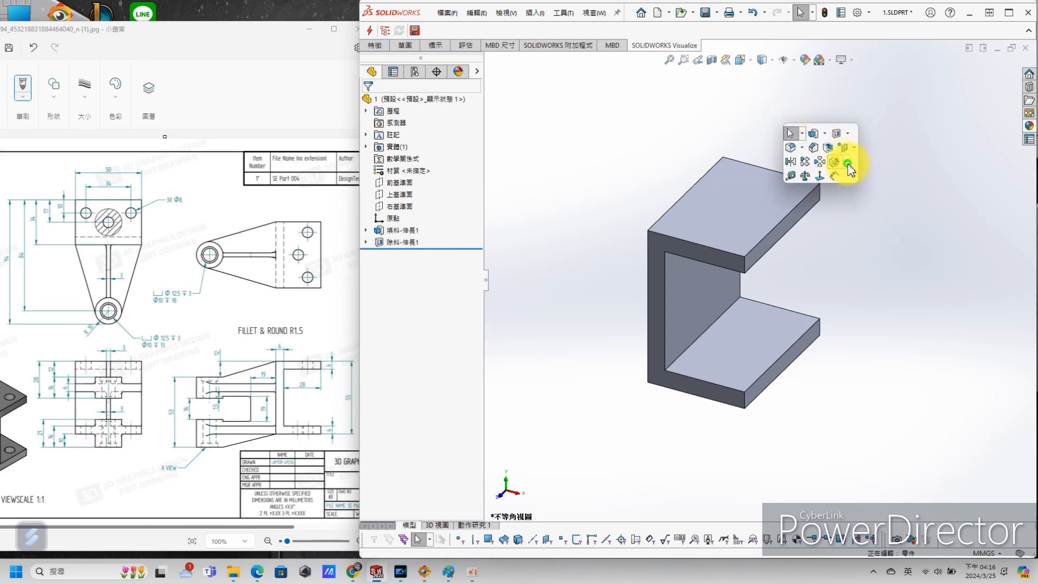
click(847, 162)
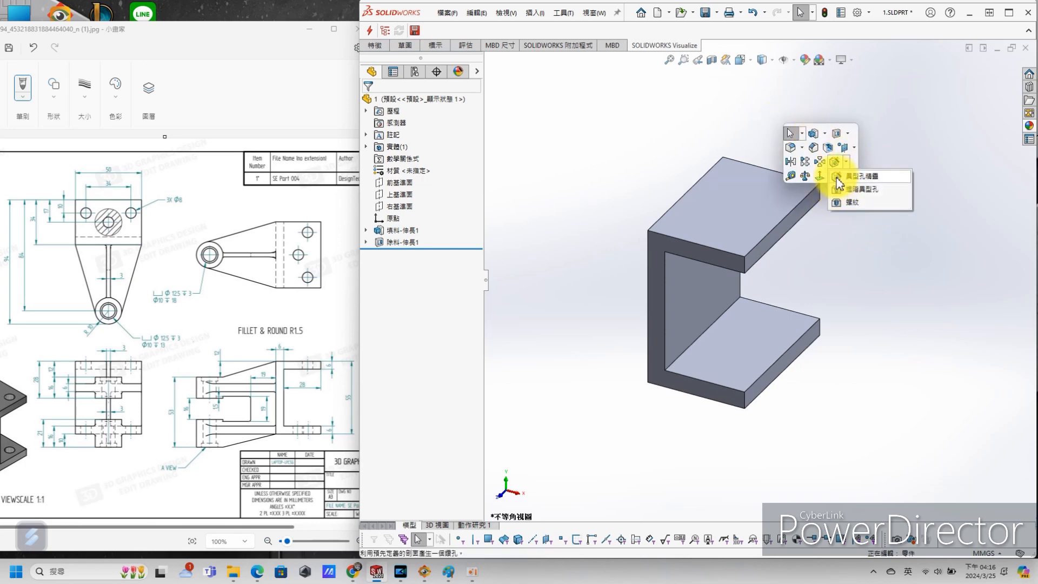
click(836, 177)
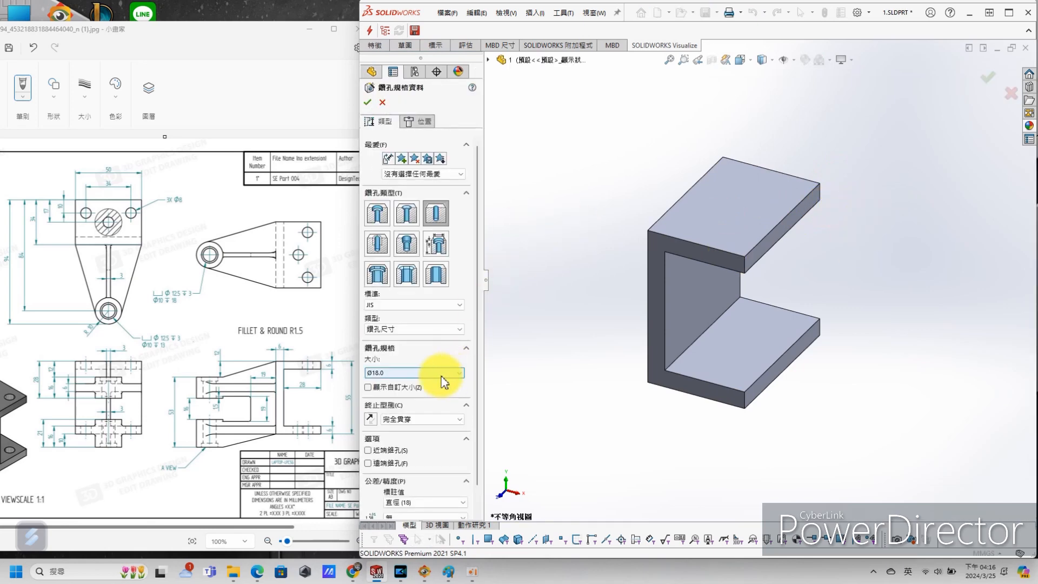
click(414, 372)
scroll(416, 409, up, 1)
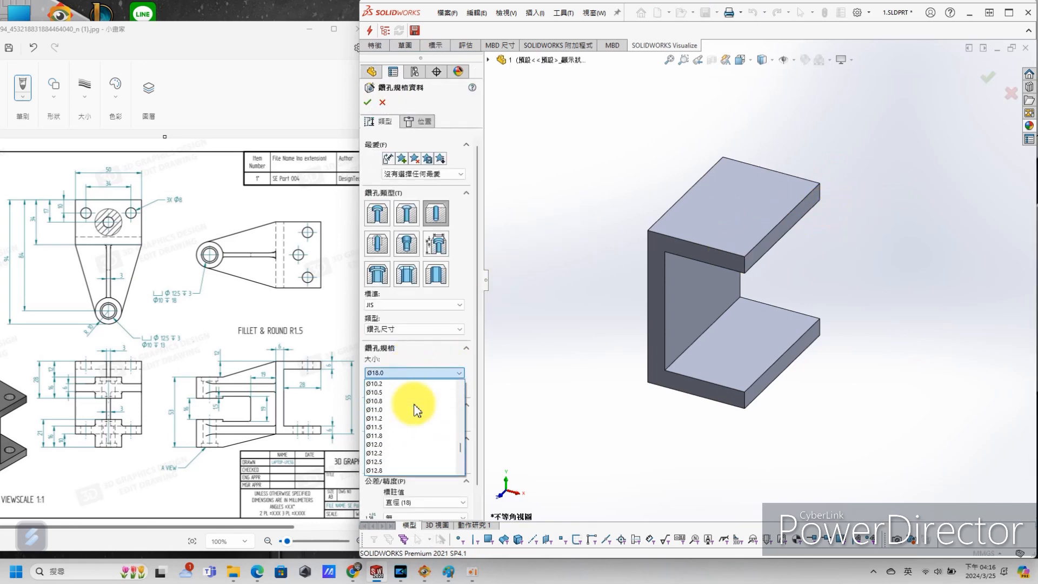
scroll(406, 416, down, 10)
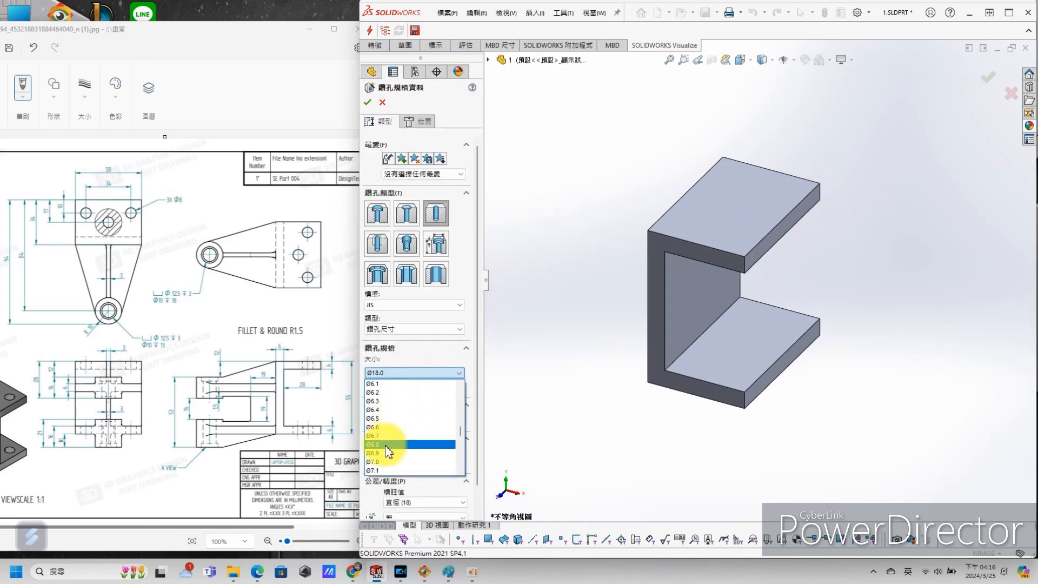
scroll(424, 406, up, 4)
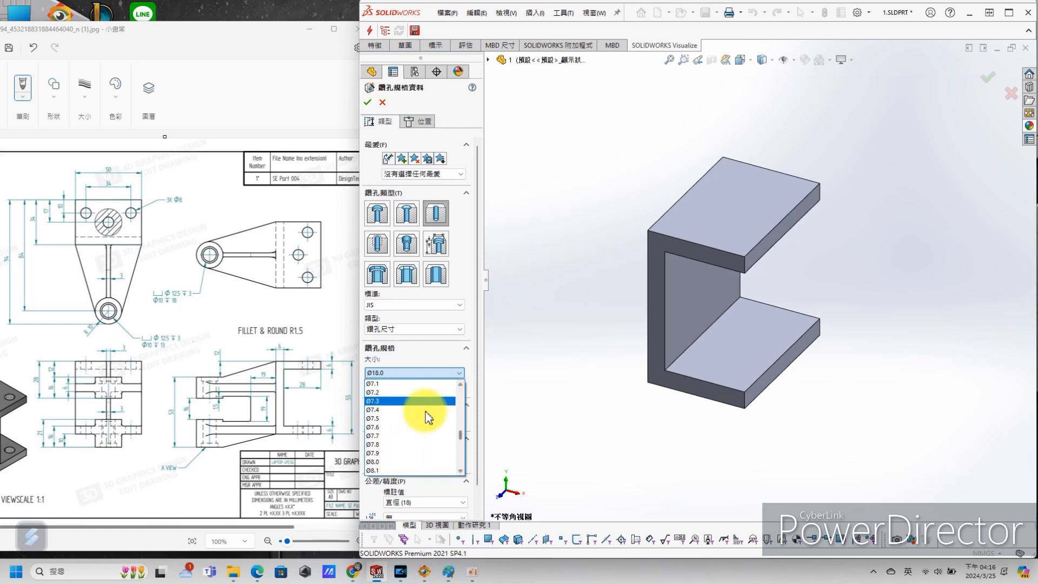
click(399, 462)
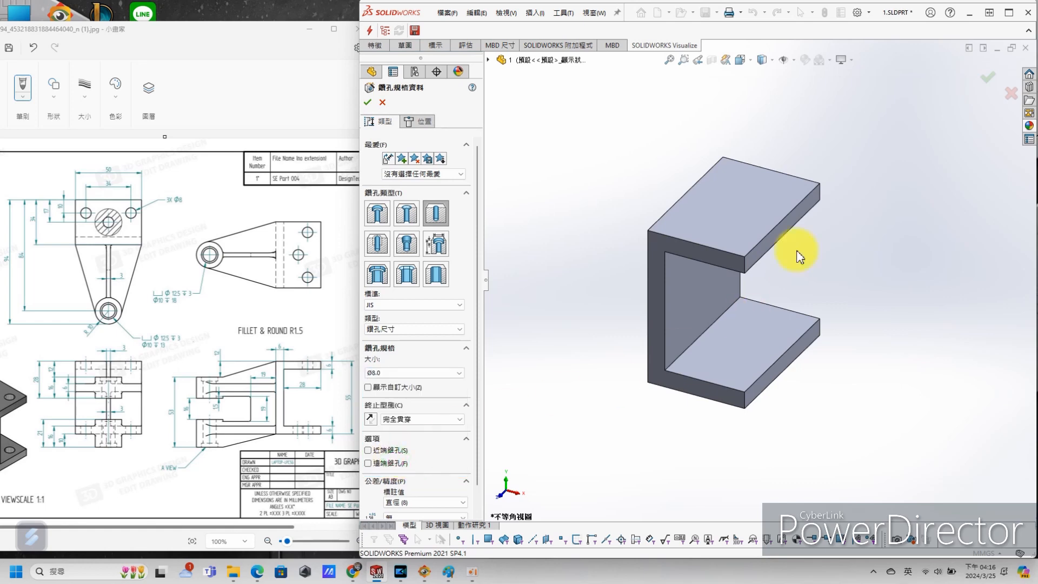
Place three hole points on the bracket's upper face: two outer ones near the open end and one between them, farther in.
click(420, 121)
click(769, 182)
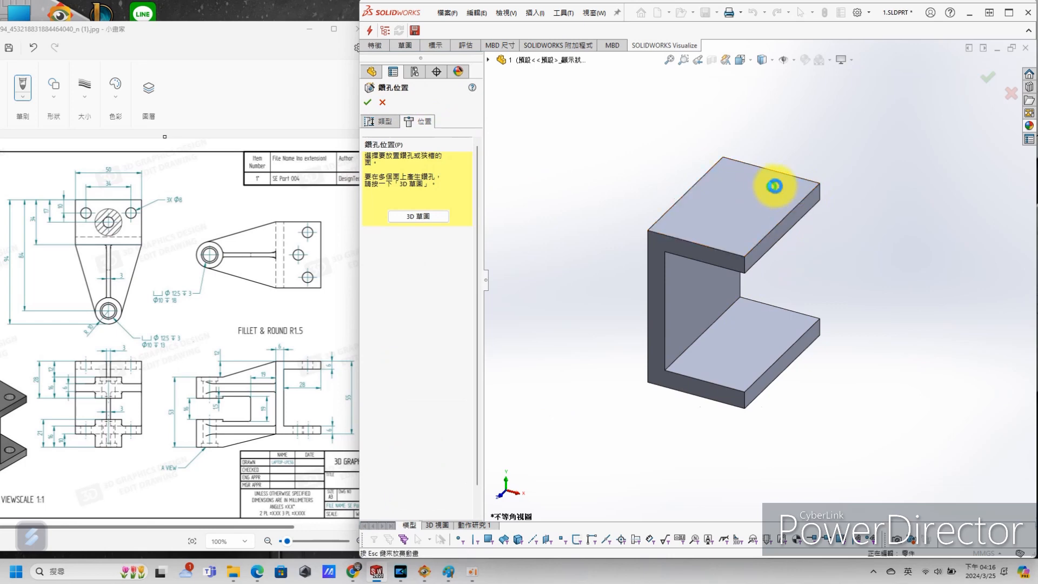
click(820, 156)
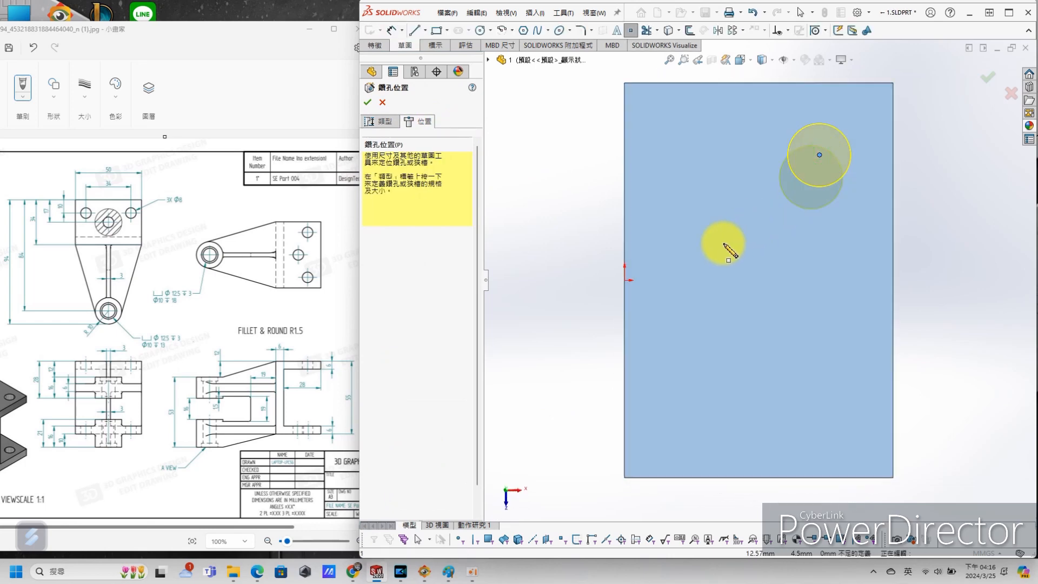
click(731, 260)
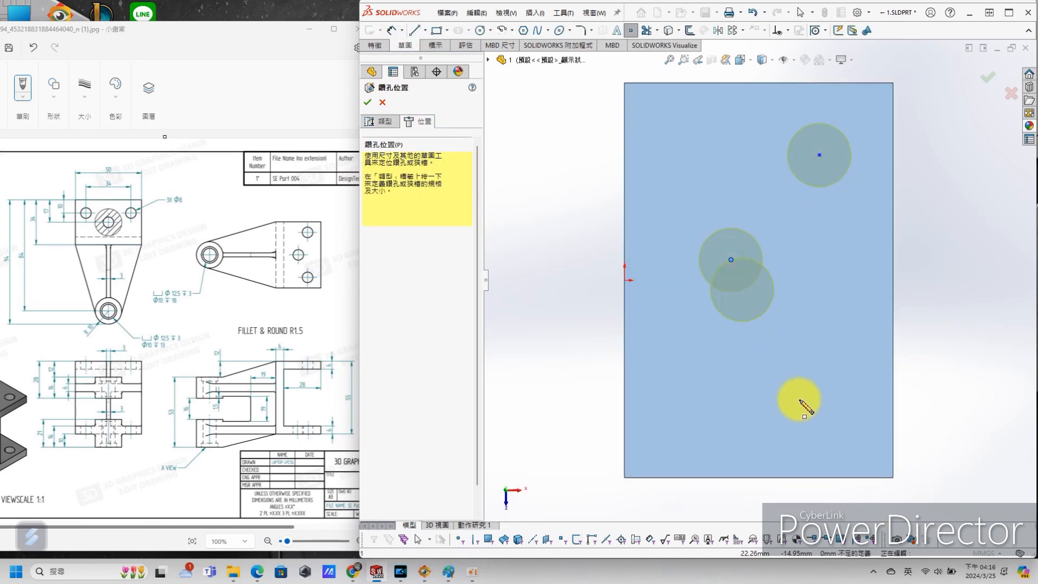
click(819, 409)
key(Escape)
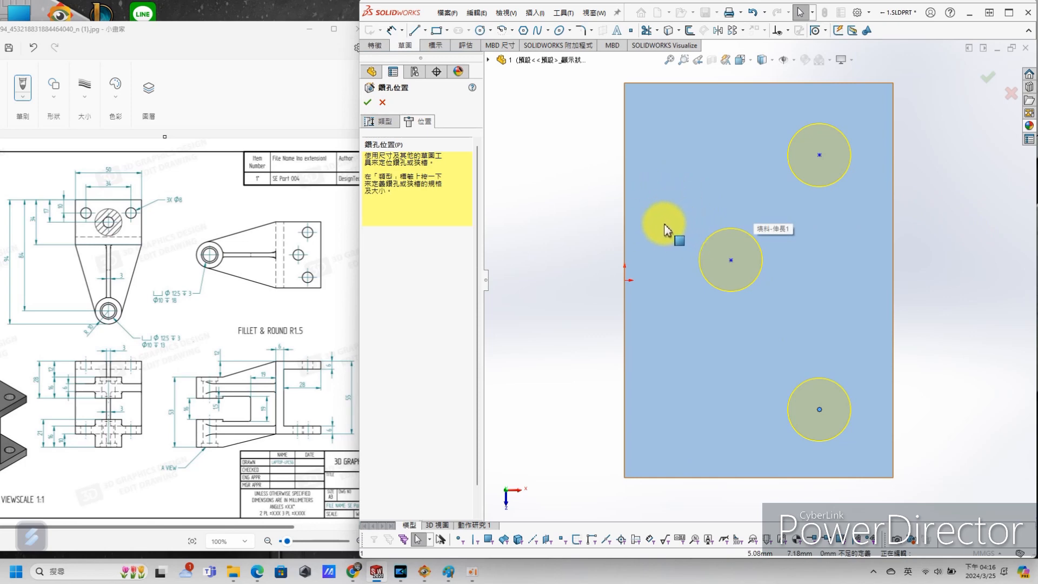
Dimension the upper outer hole's center 10 mm from the face's open-end edge.
right_click(634, 190)
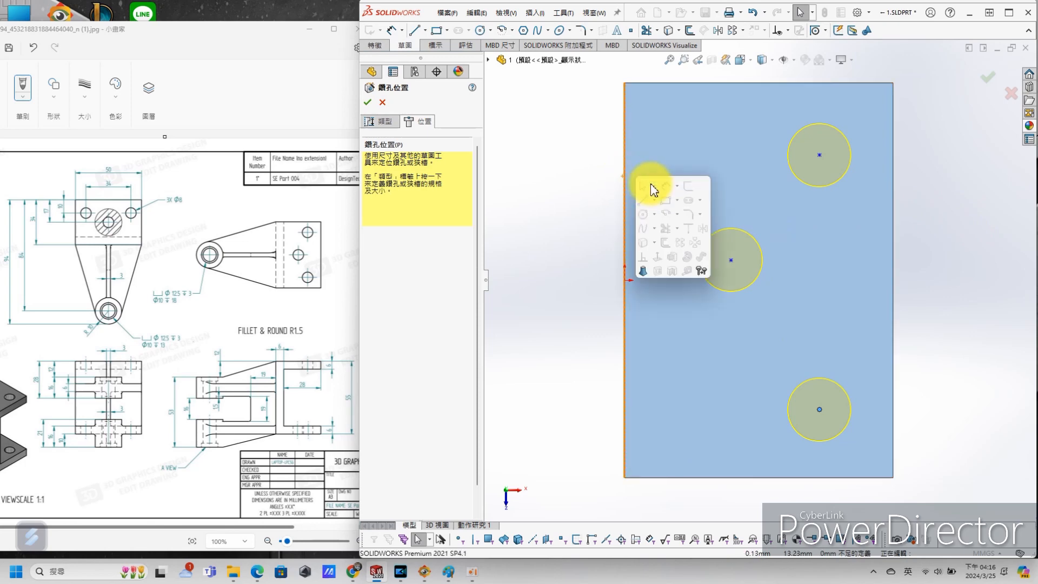
click(665, 179)
click(820, 155)
click(893, 190)
click(950, 189)
text(10)
key(Return)
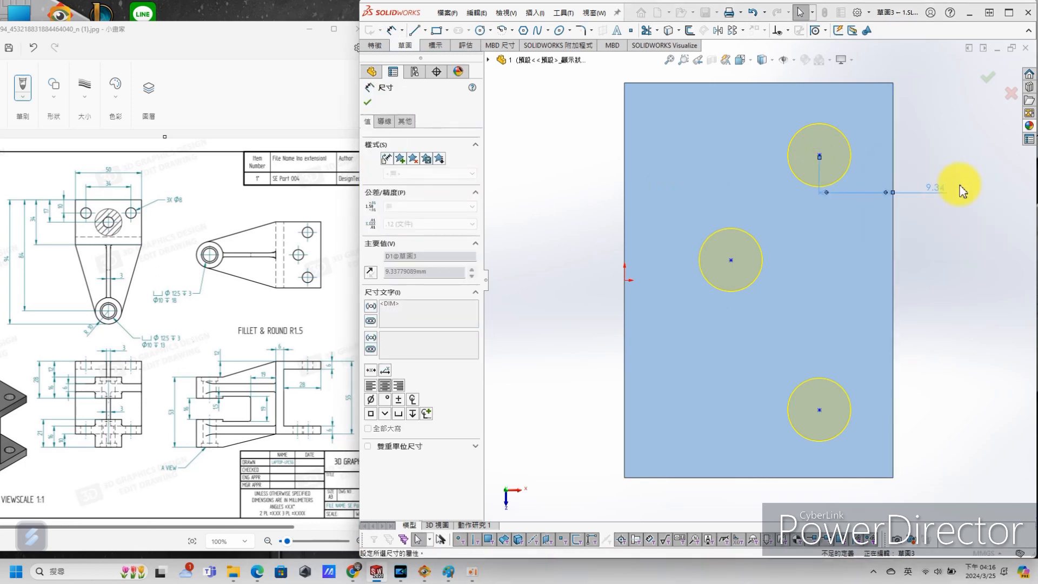
key(Escape)
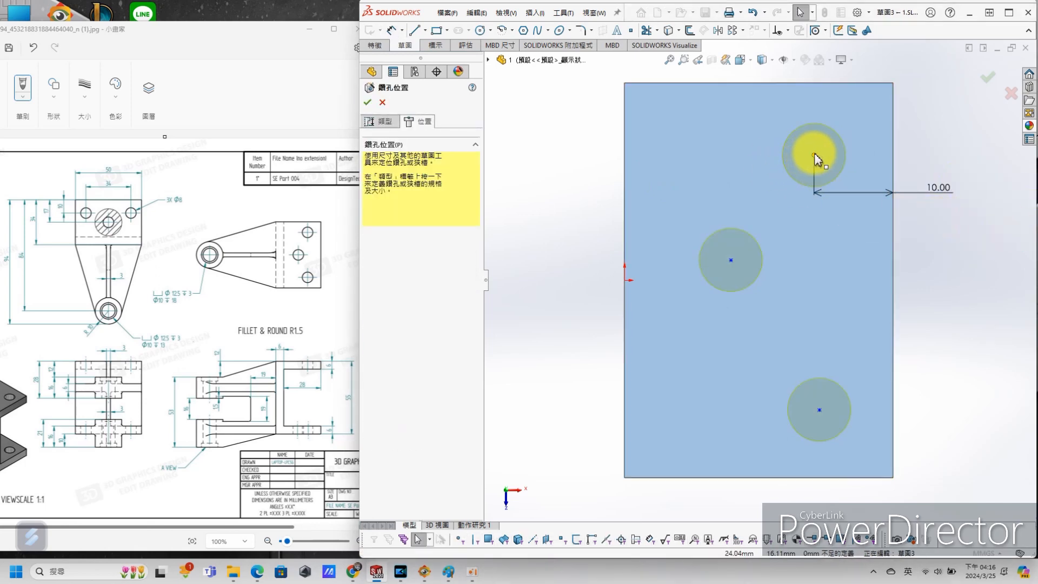
Align the two outer hole centers with a Vertical relation.
click(814, 156)
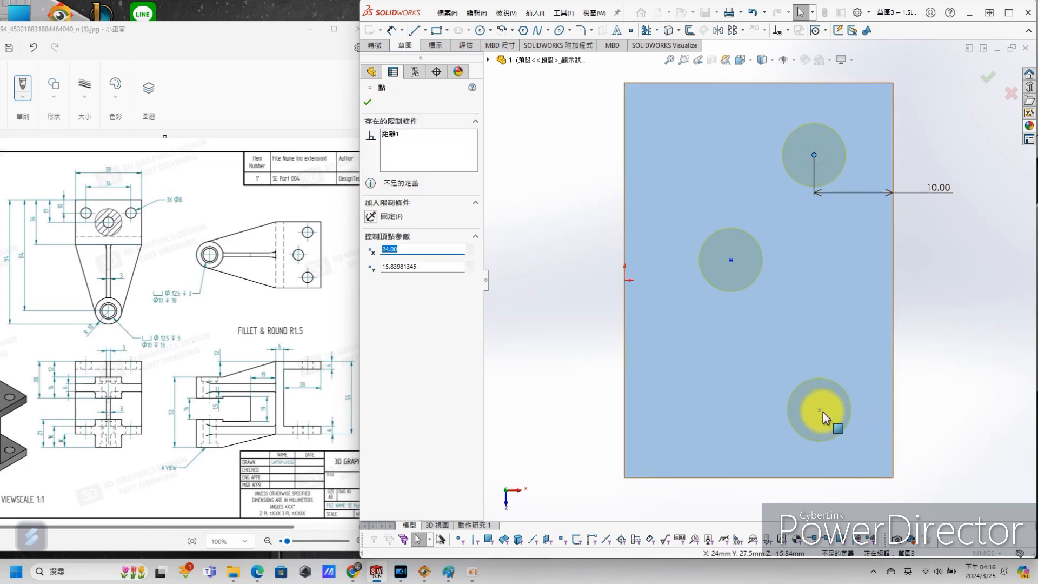
ctrl+click(820, 410)
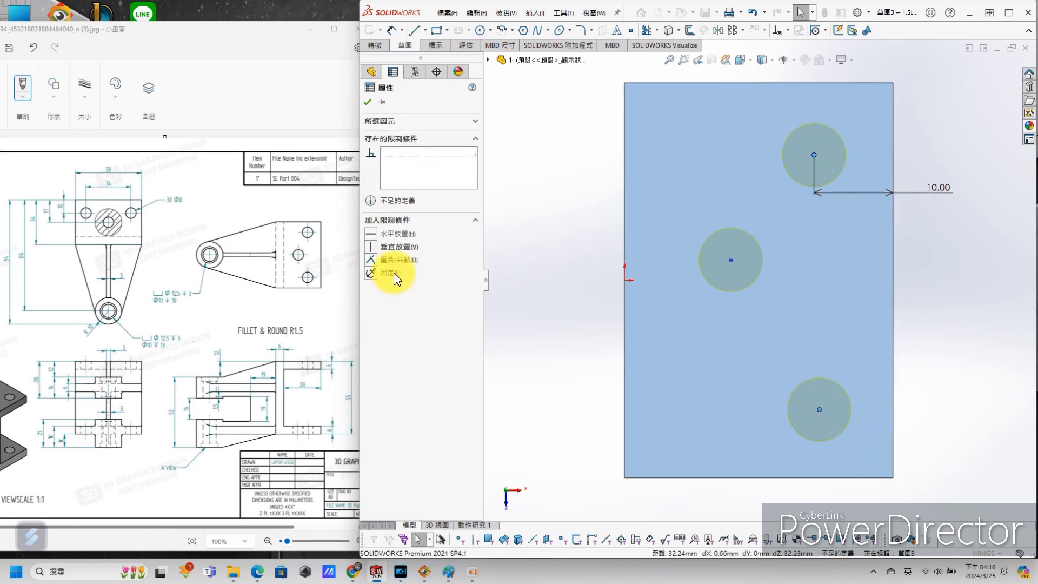
click(370, 247)
click(1013, 336)
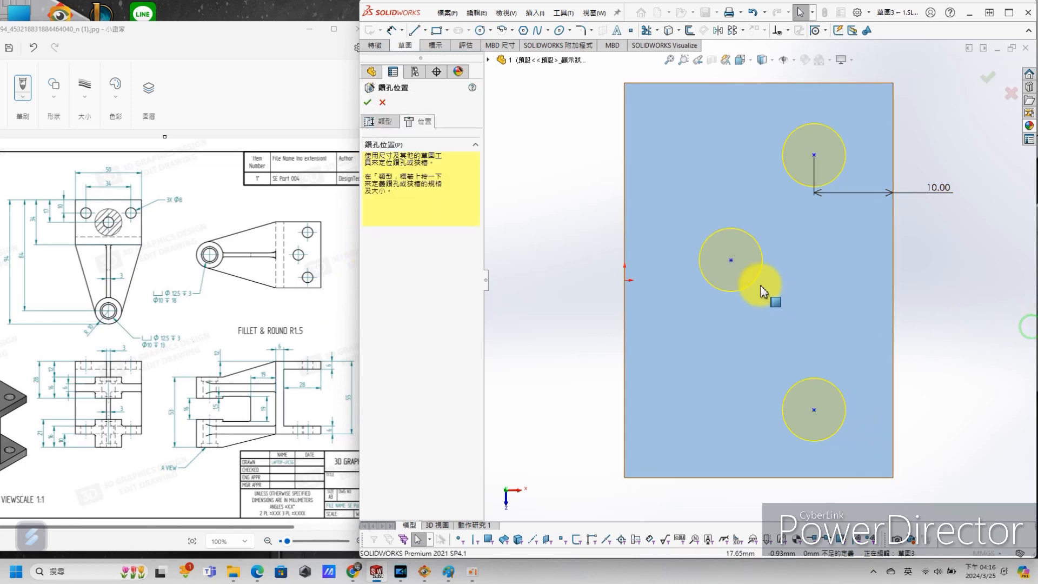
Align the middle hole's center with the origin using a Horizontal relation.
click(731, 261)
ctrl+click(623, 279)
click(372, 235)
click(557, 262)
Dimension the middle hole's center 17 mm from the face's open-end edge.
key(s)
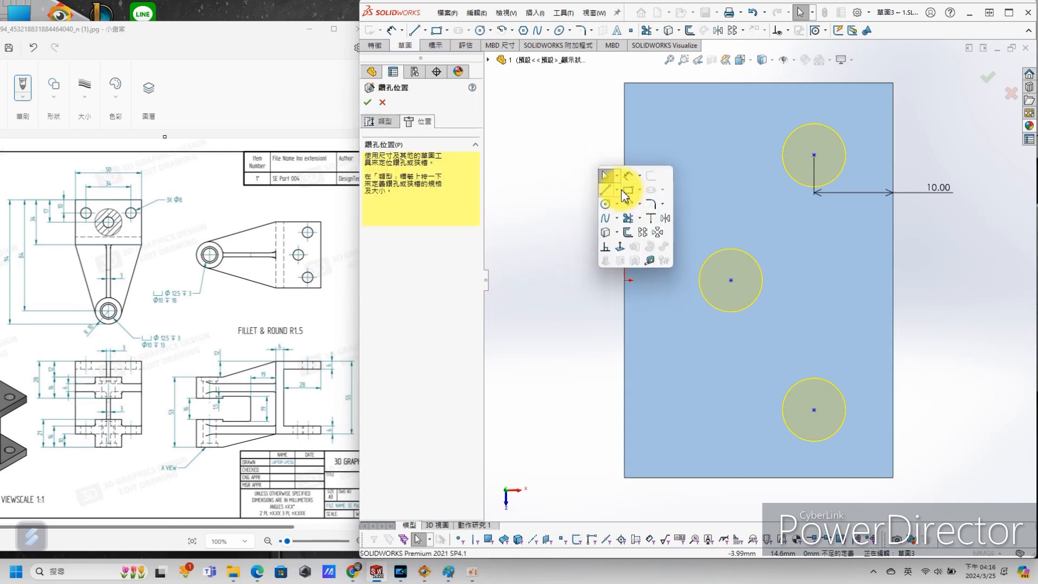
click(628, 178)
click(731, 280)
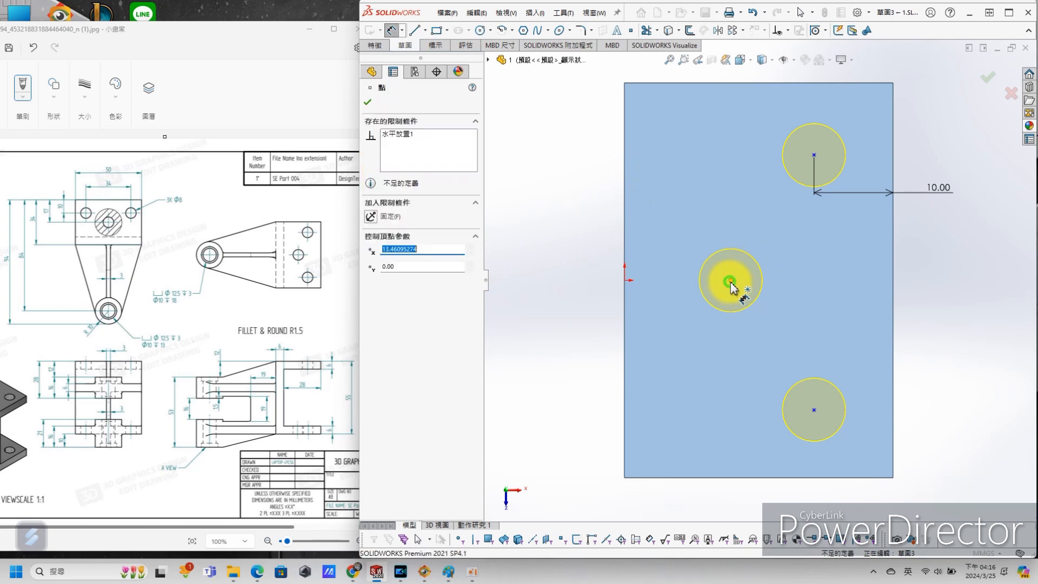
click(893, 300)
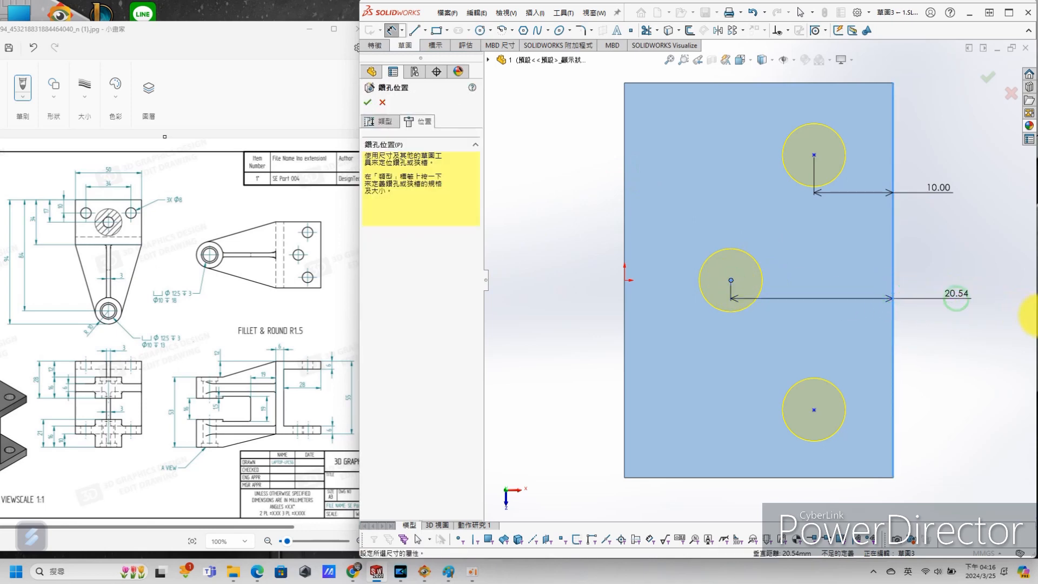
click(952, 297)
text(17)
key(Return)
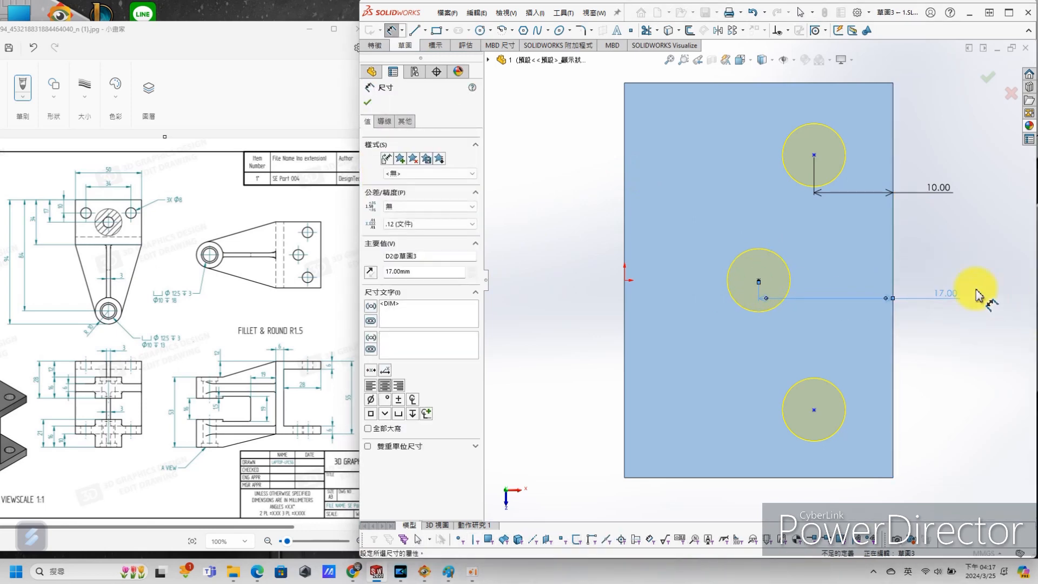
Dimension the spacing between the two outer hole centers to 34 mm.
click(815, 157)
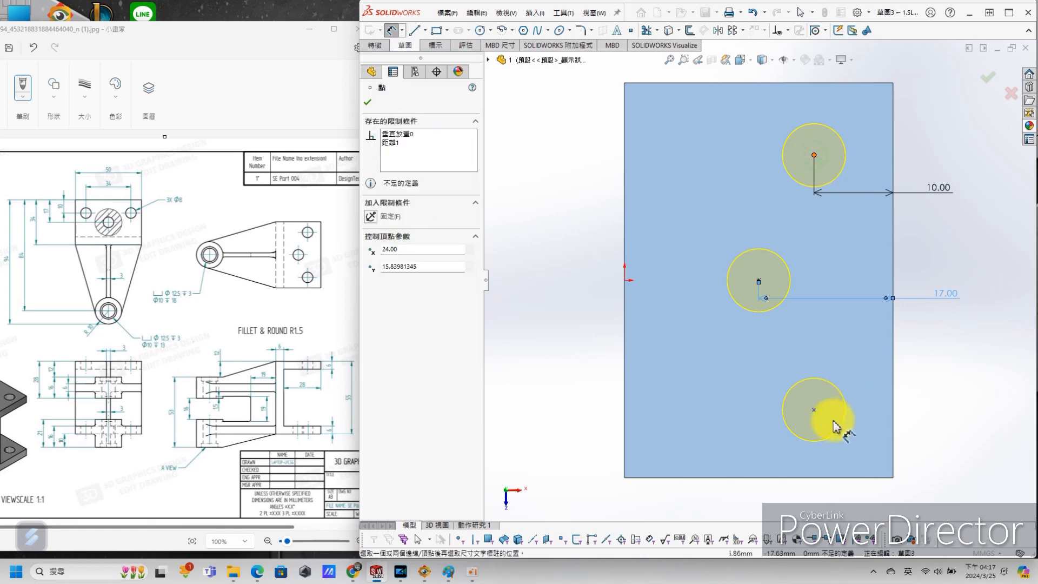
click(814, 411)
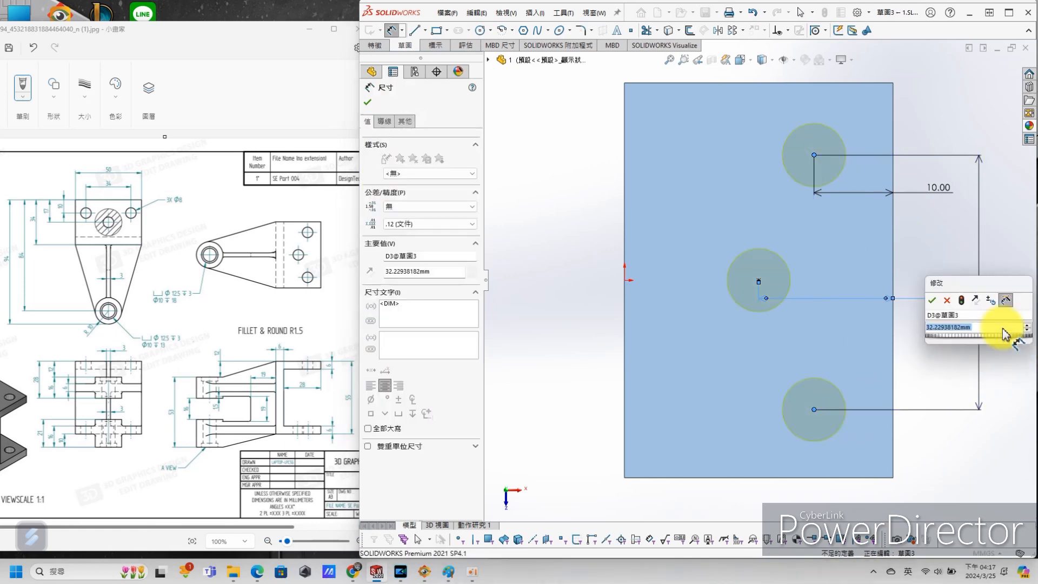
click(1003, 329)
click(1002, 327)
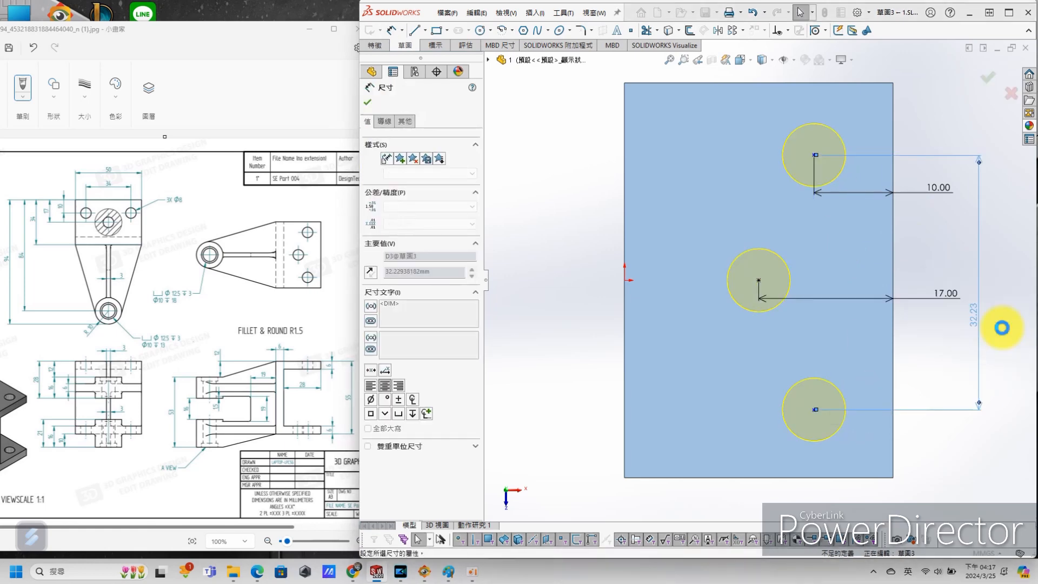
click(815, 155)
drag(814, 155, 863, 232)
Dimension the upper outer hole's vertical distance from the origin with an equation equal to half the 34 mm hole spacing.
right_click(565, 154)
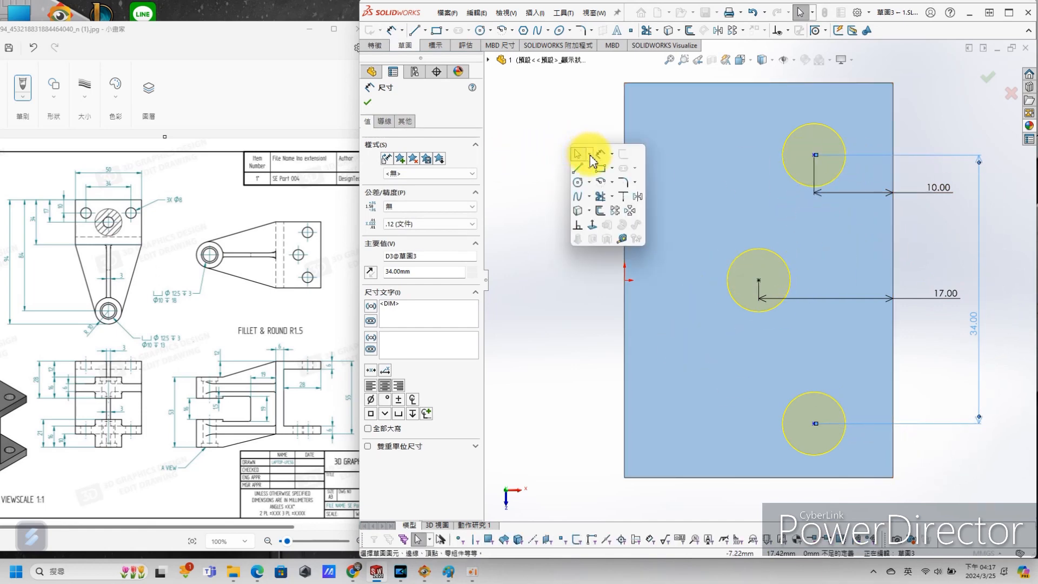
click(594, 158)
click(625, 280)
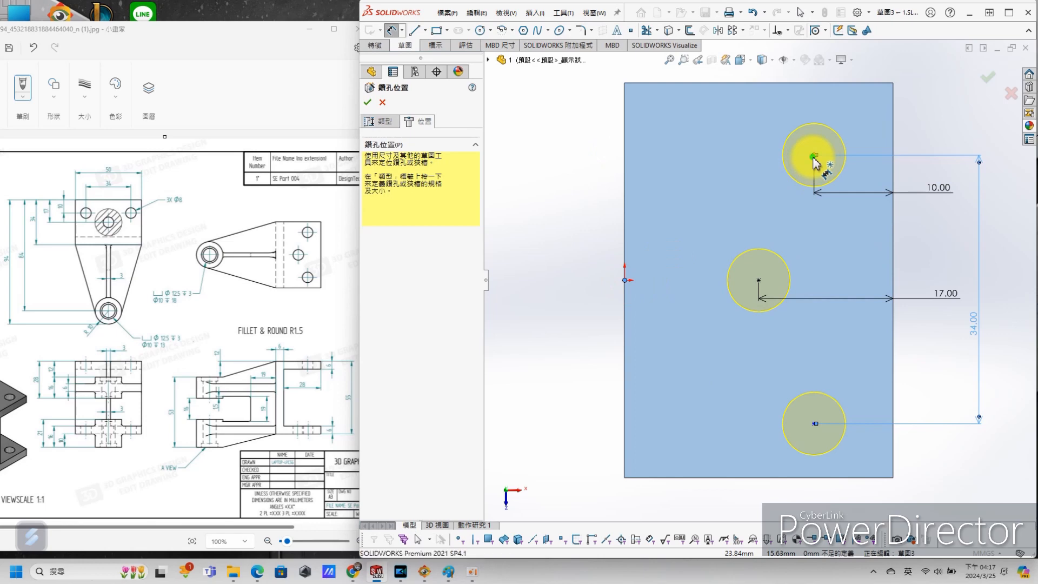
click(814, 157)
click(572, 221)
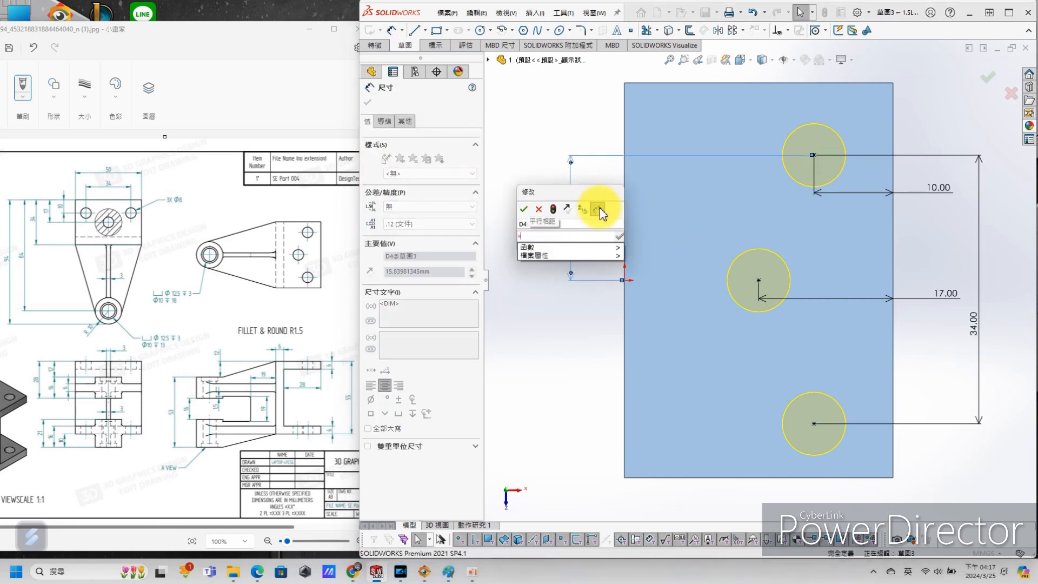
text(=)
click(980, 331)
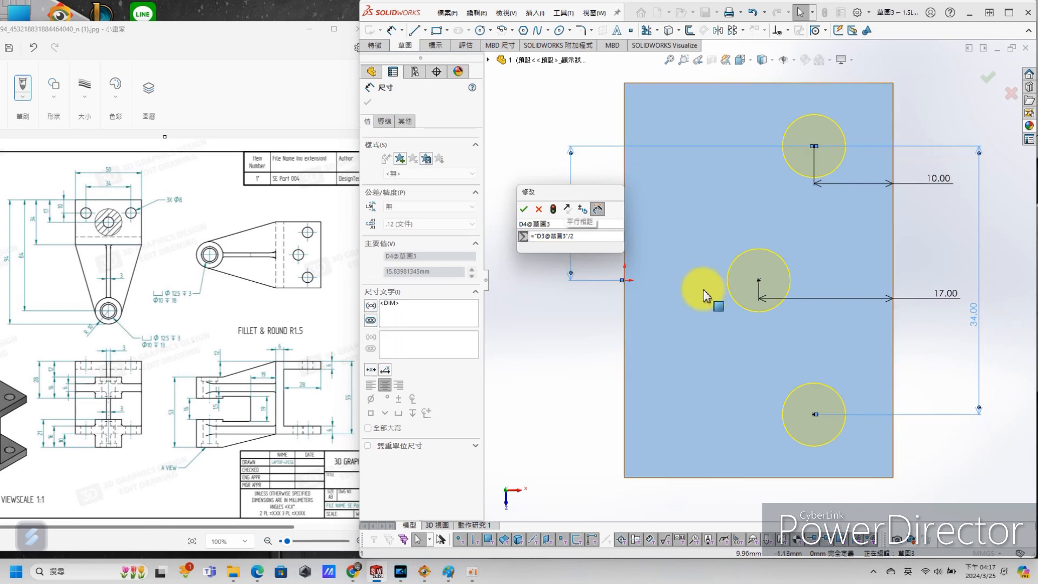
click(524, 209)
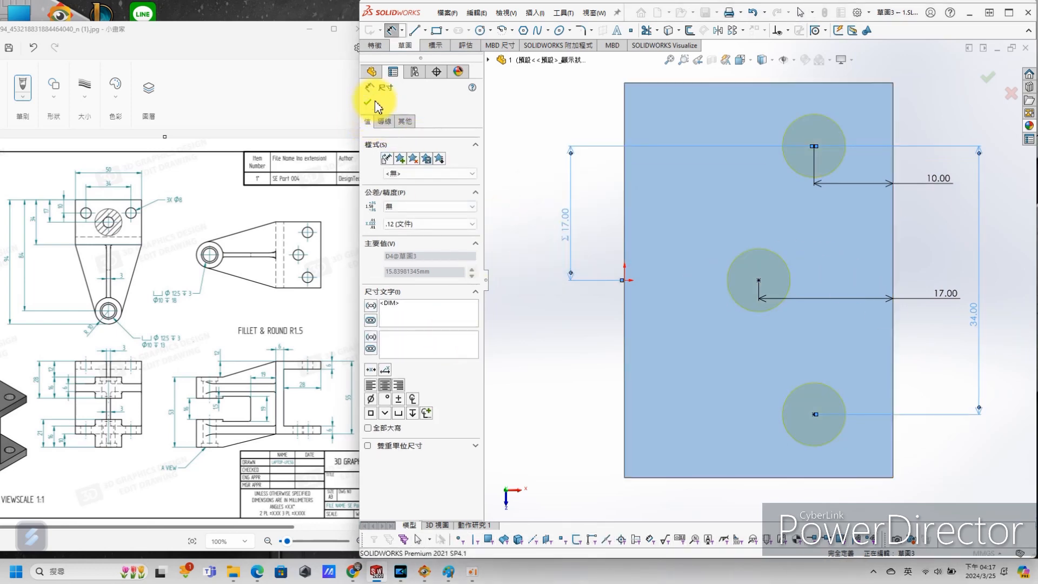
Finish the Hole Wizard feature to cut the three Ø8 holes through both flanges.
click(366, 103)
click(374, 120)
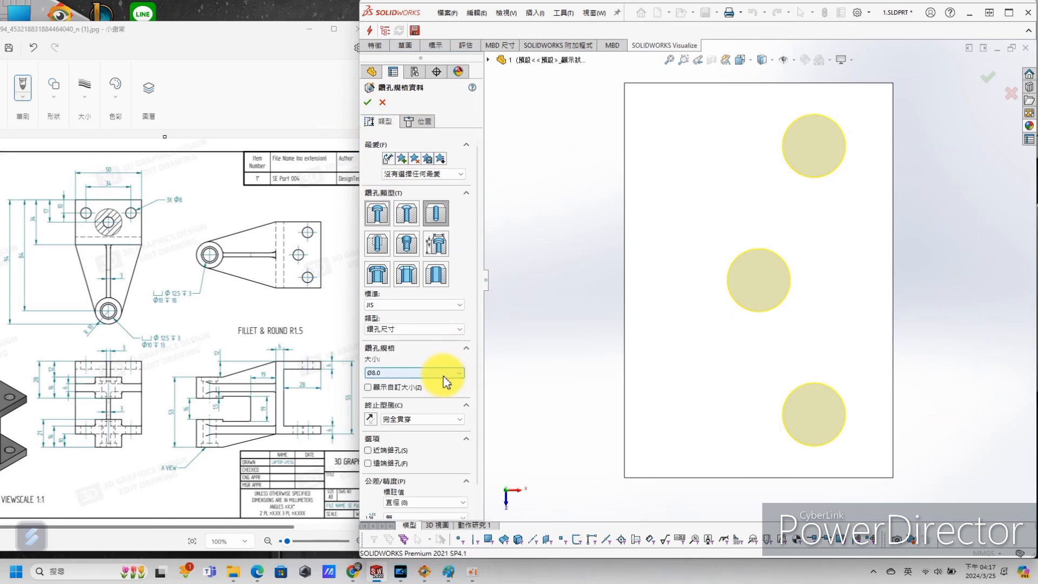
click(368, 102)
middle_drag(725, 348, 732, 255)
key(Escape)
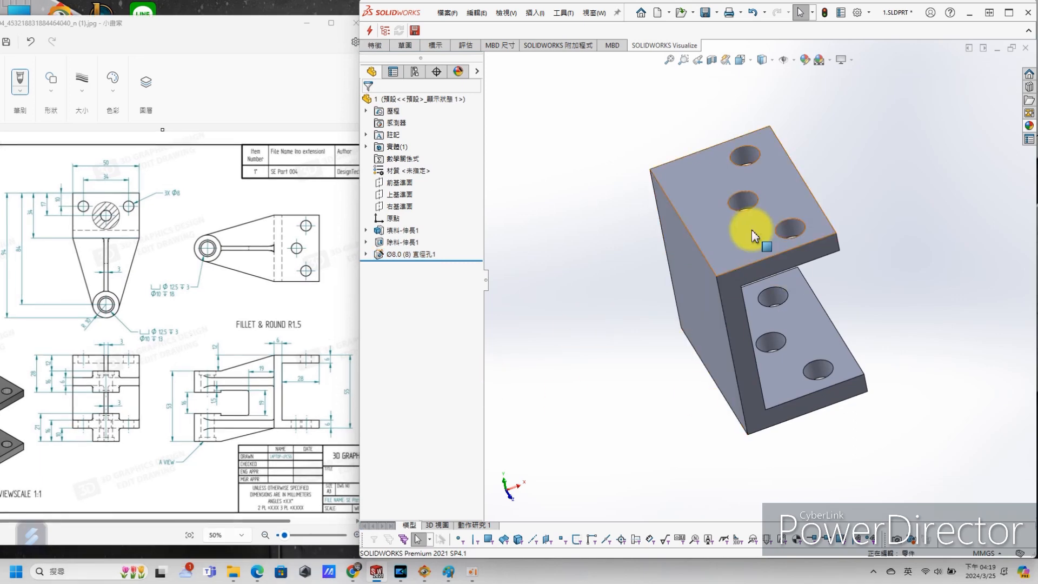
Sketch a circle on the bracket's upper face plane, level with the origin and beyond the closed side, and dimension its diameter to 20 mm.
click(730, 249)
click(755, 218)
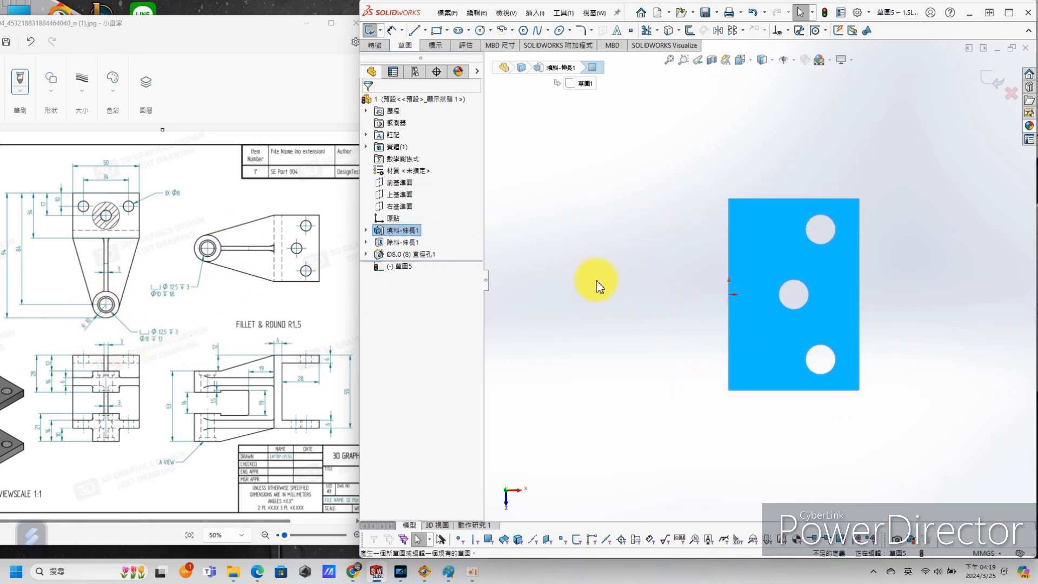
click(550, 295)
click(563, 331)
key(s)
click(582, 195)
click(542, 253)
click(584, 216)
text(20)
key(Return)
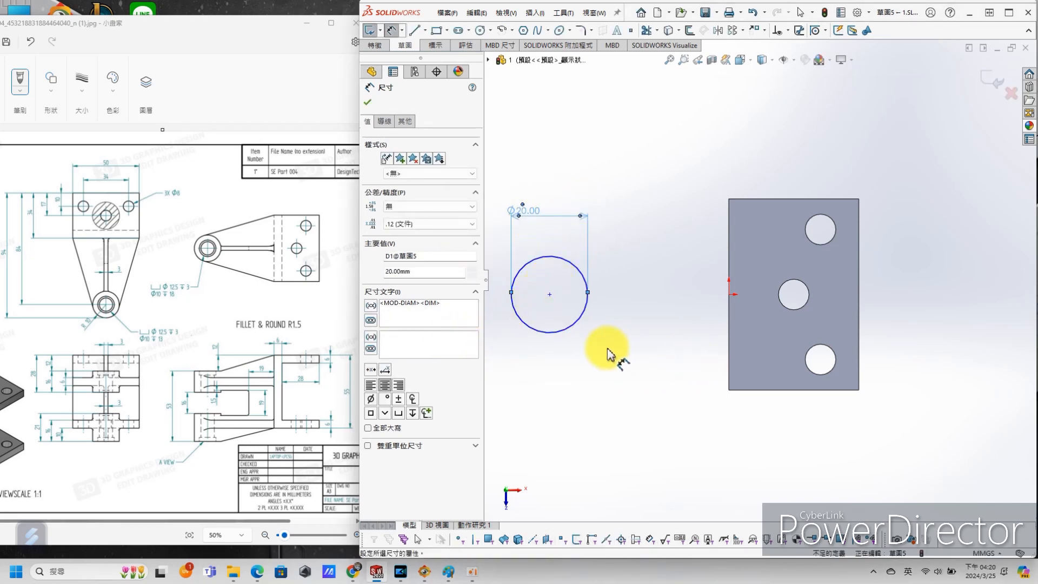
Dimension the circle's center to the bracket's far open-side edge at 84 mm.
click(569, 332)
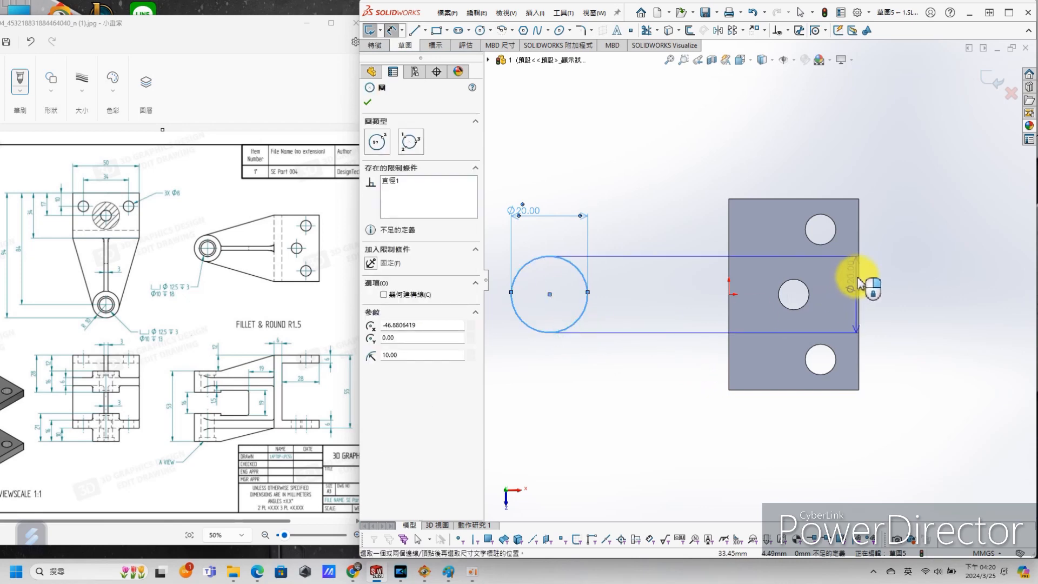
click(861, 284)
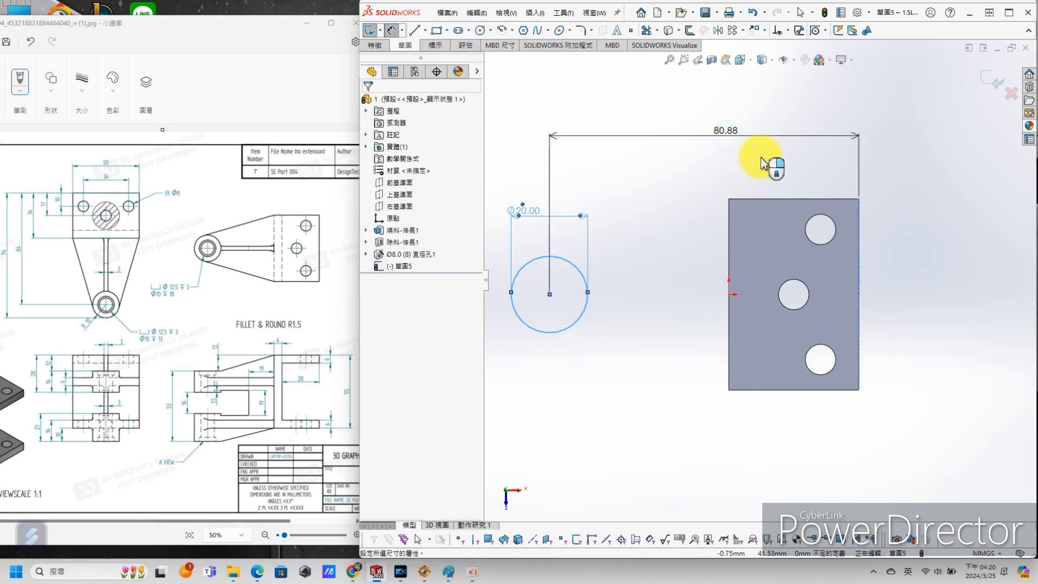
click(763, 161)
key(Return)
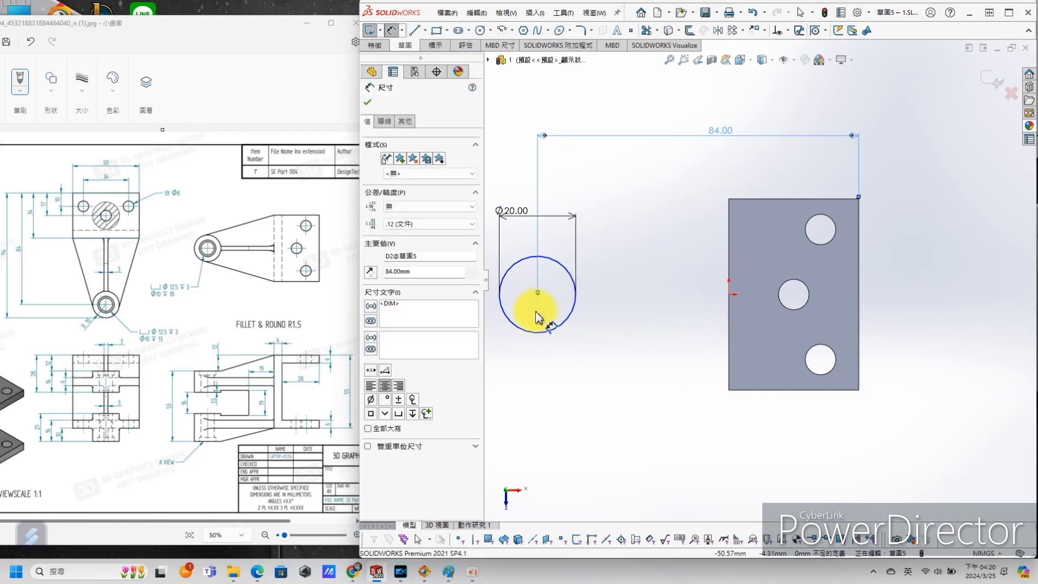
Add a horizontal relation between the circle's center and the origin.
key(Escape)
click(537, 295)
ctrl+click(728, 295)
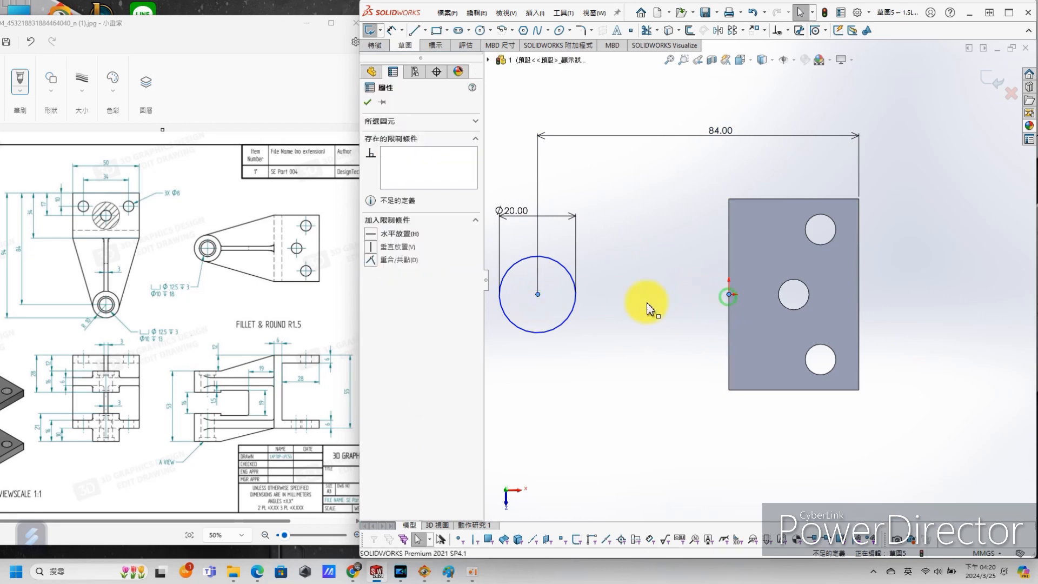
click(372, 234)
click(599, 364)
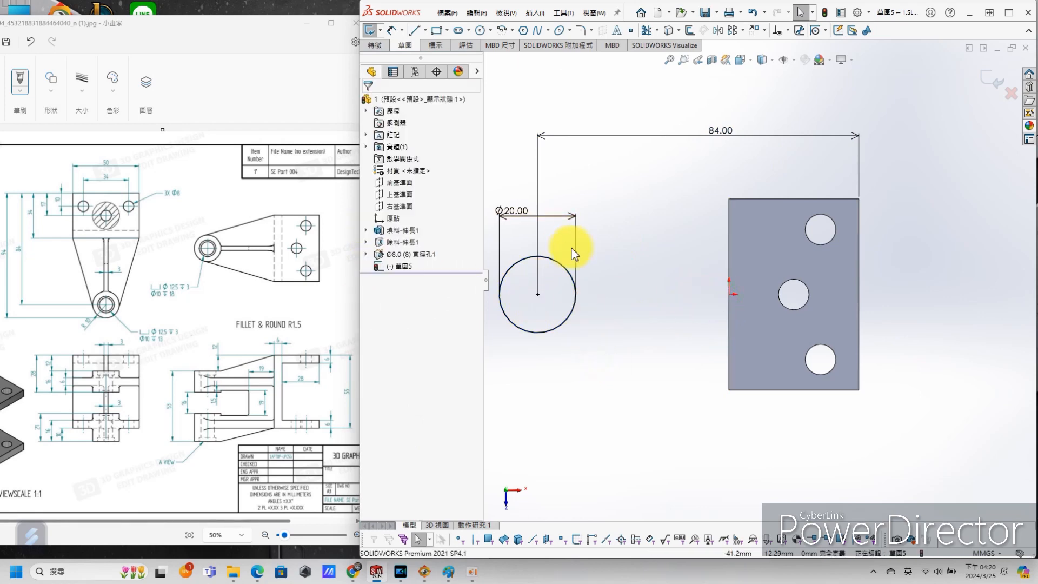
Sketch a slanted line from the upper closed-side corner of the bracket face to just past the circle.
key(s)
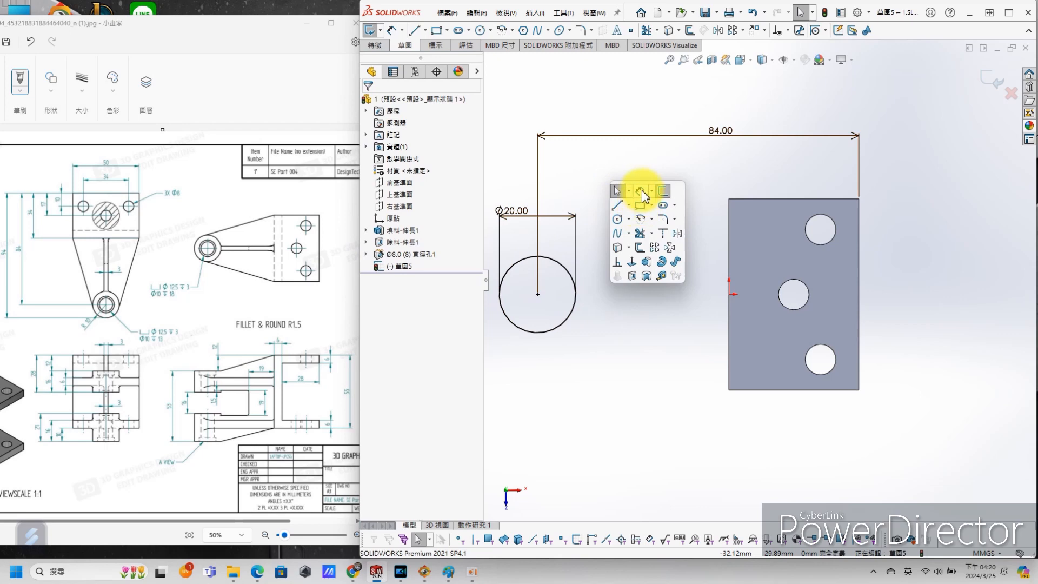
click(617, 212)
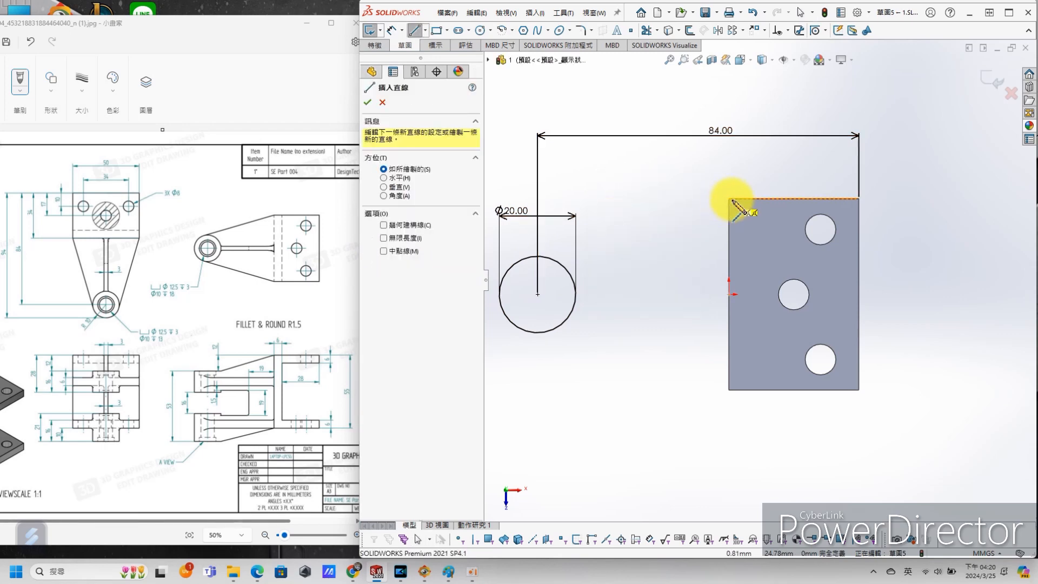
click(729, 200)
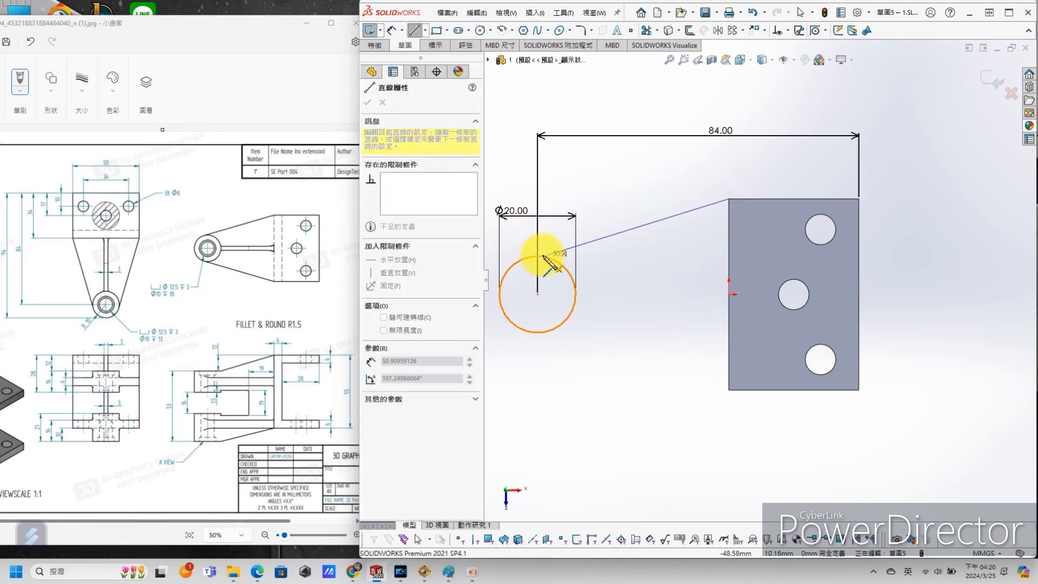
click(508, 254)
key(Escape)
Sketch a line along the bracket's closed-side edge and continue it from the lower corner to just past the circle's lower side.
key(s)
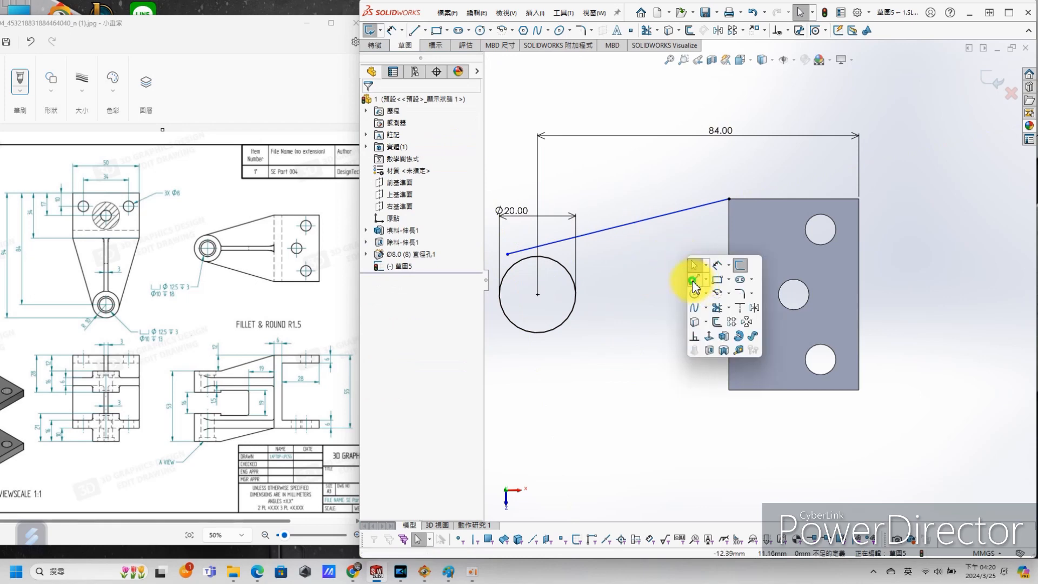
click(692, 280)
click(729, 200)
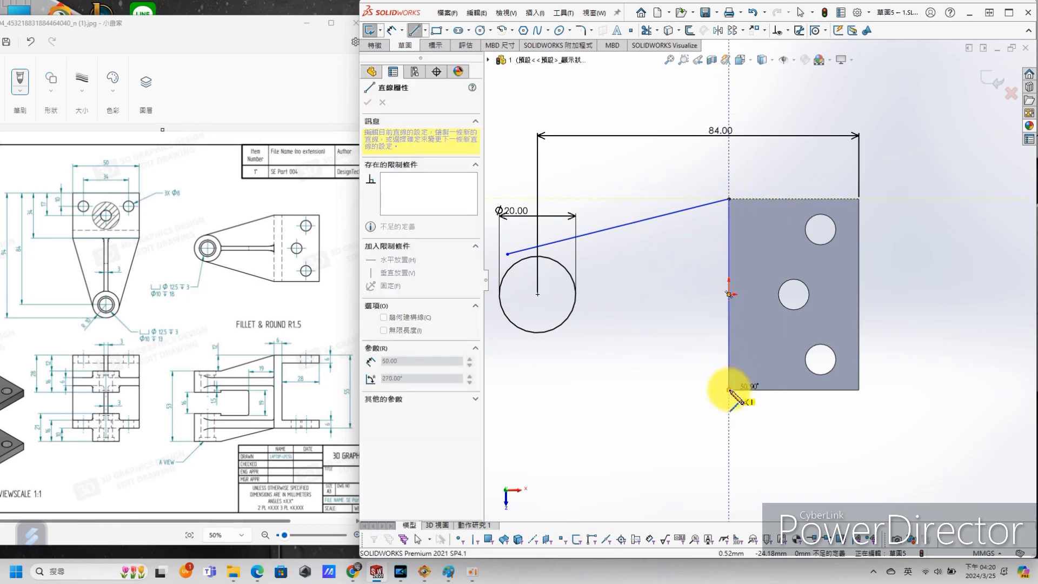
click(730, 389)
click(503, 341)
key(Escape)
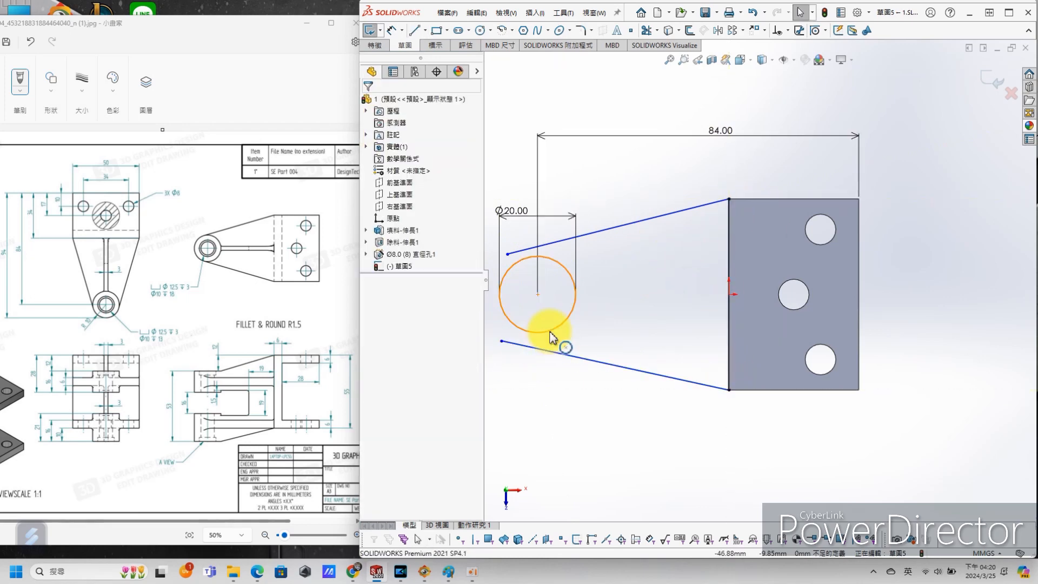
Make both slanted lines tangent to the 20 mm circle.
click(550, 328)
ctrl+click(563, 352)
click(372, 233)
click(569, 324)
click(598, 232)
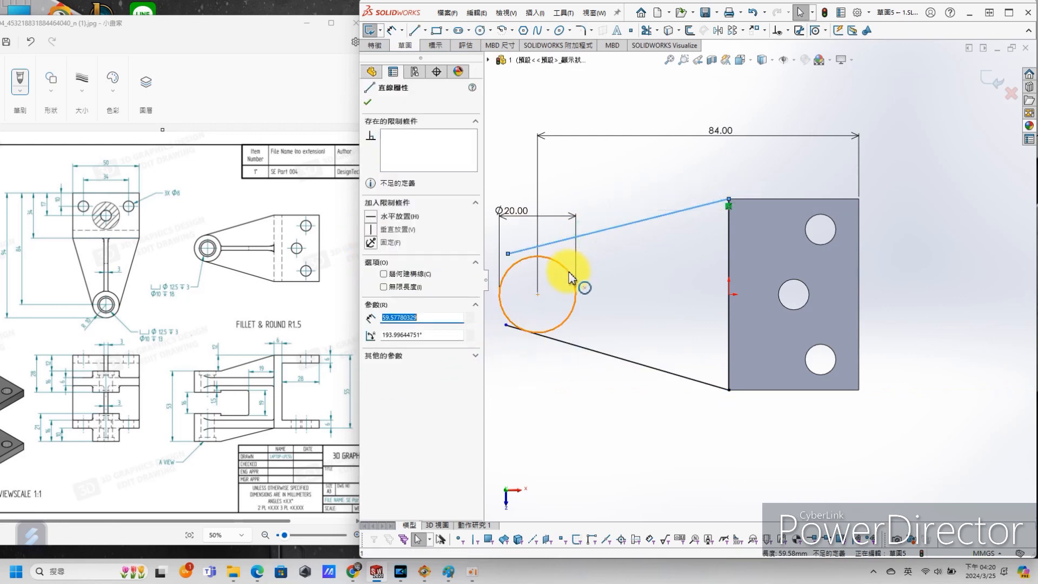
ctrl+click(568, 272)
click(371, 233)
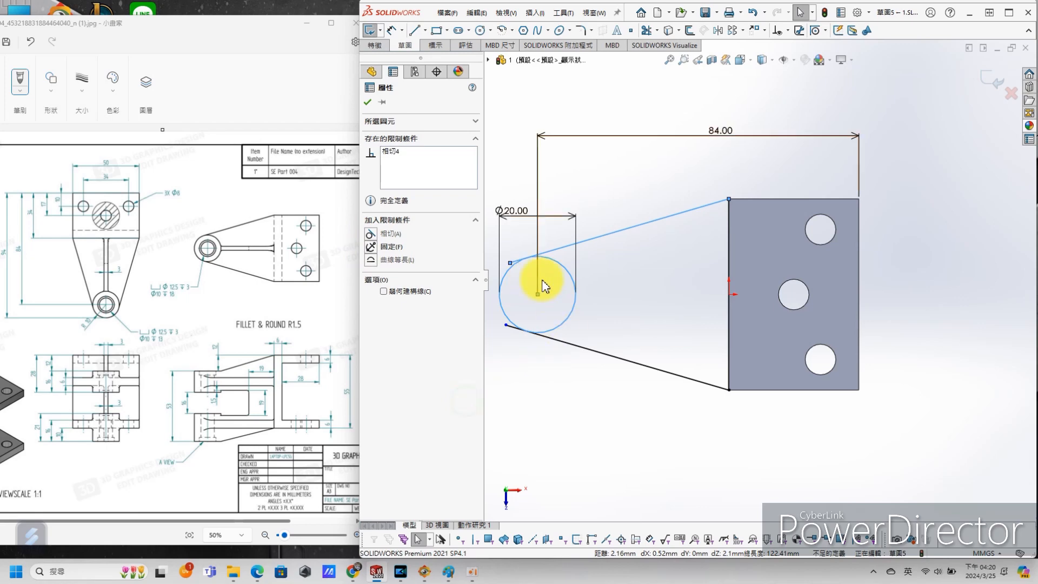
click(368, 101)
Trim the circle's inner arc and the line overhangs to leave a closed tapered profile with a rounded end.
key(s)
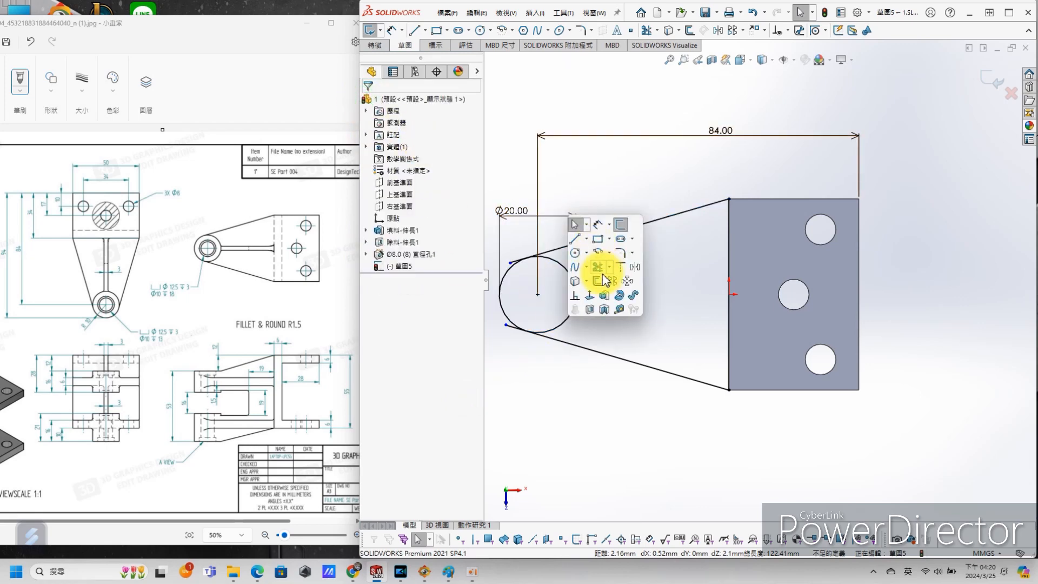
click(600, 268)
click(377, 171)
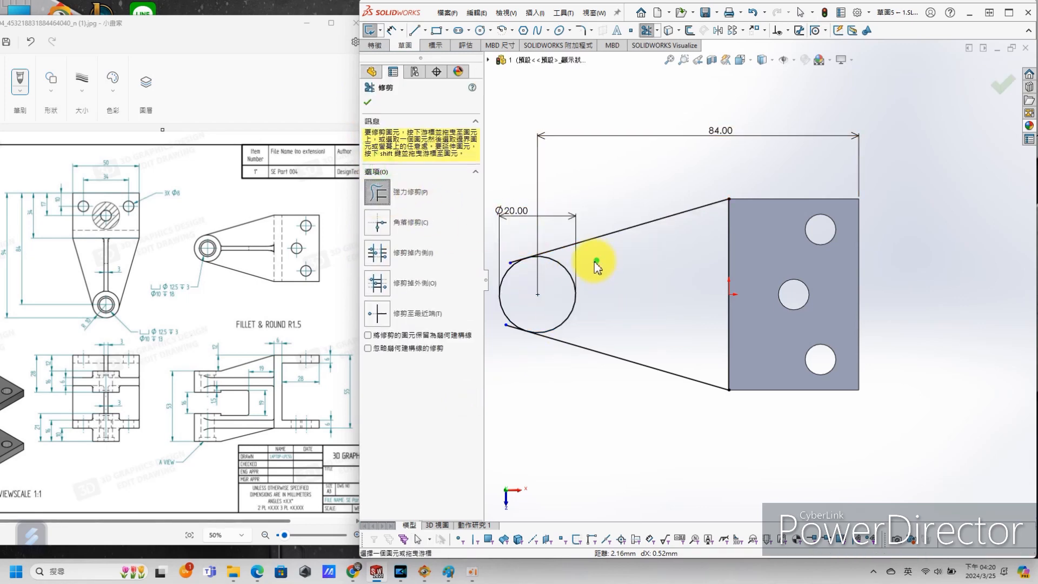
click(381, 222)
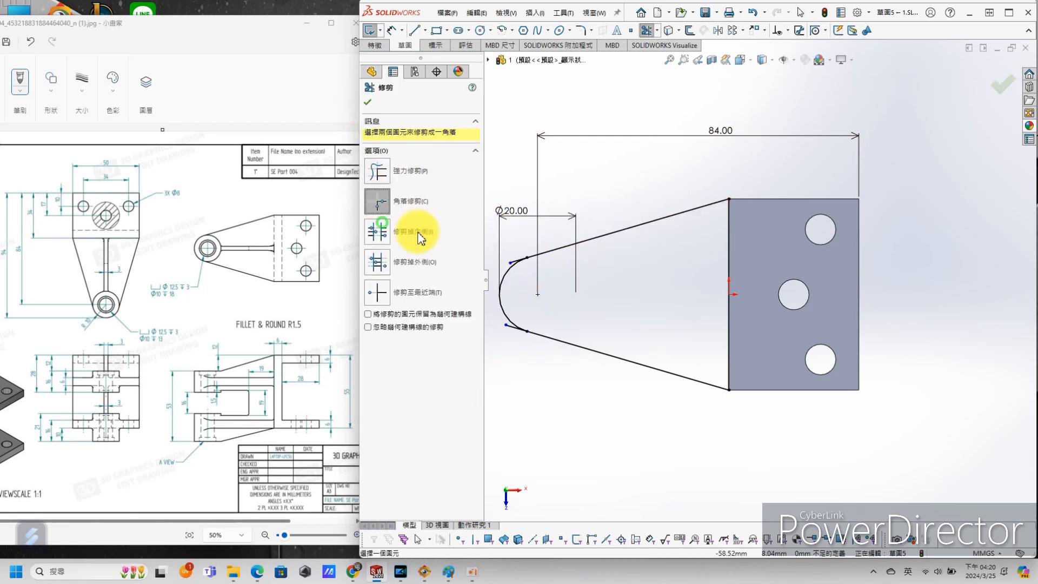
click(590, 243)
click(638, 363)
click(514, 327)
mouse_move(690, 347)
middle_down()
mouse_move(698, 253)
mouse_move(672, 274)
mouse_move(618, 262)
mouse_move(614, 305)
middle_up()
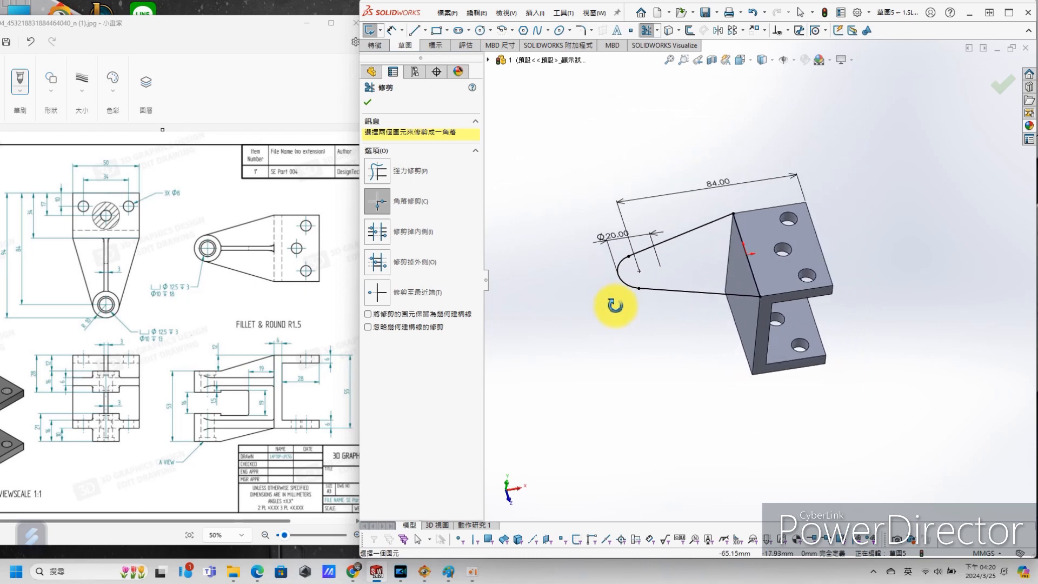
click(372, 105)
Extrude the tapered profile 6 mm with Mid Plane, starting from an offset of 20 mm below the sketch plane.
key(s)
click(508, 207)
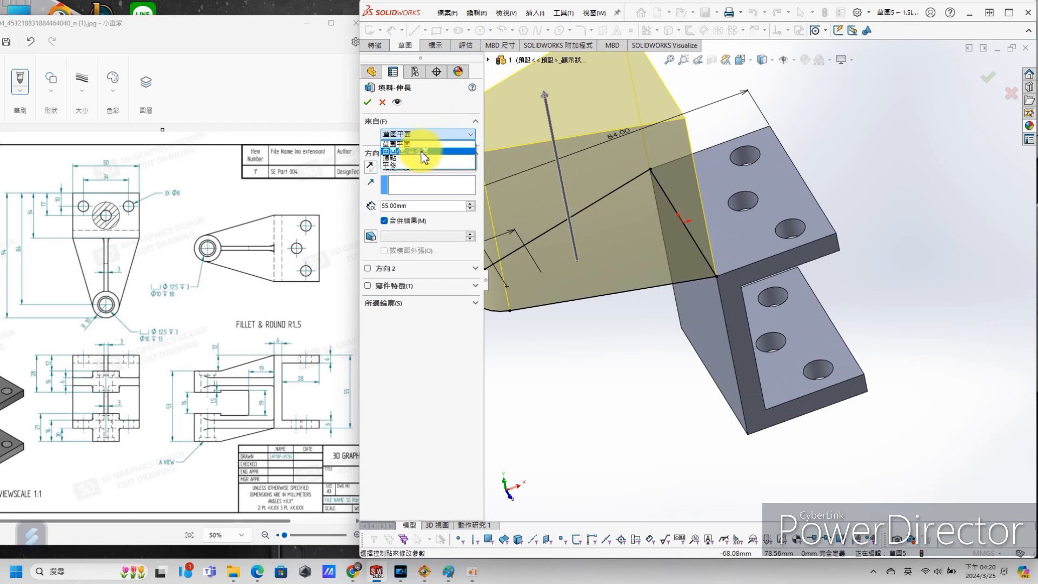
click(408, 165)
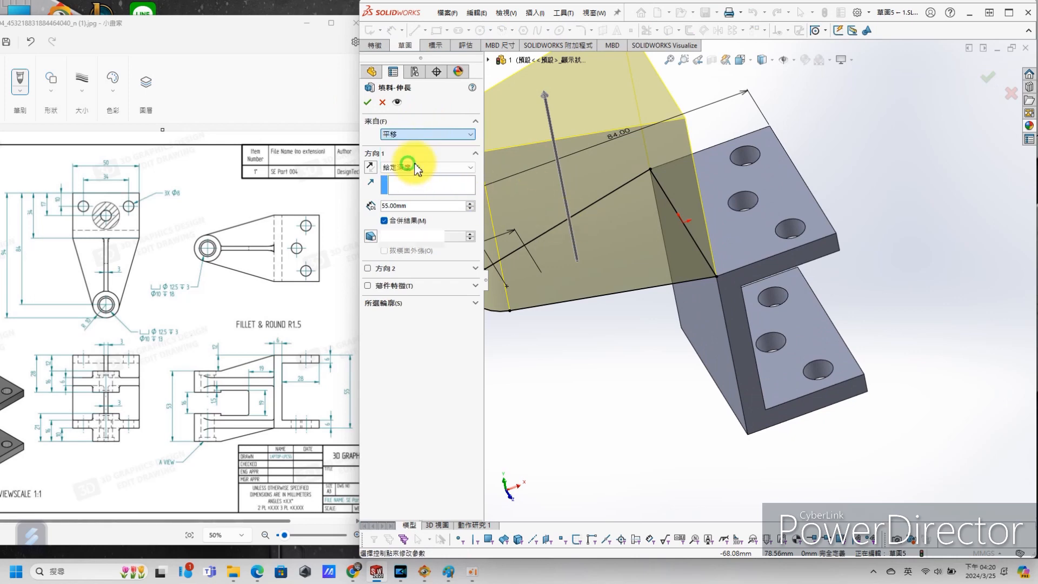
text(20)
key(Return)
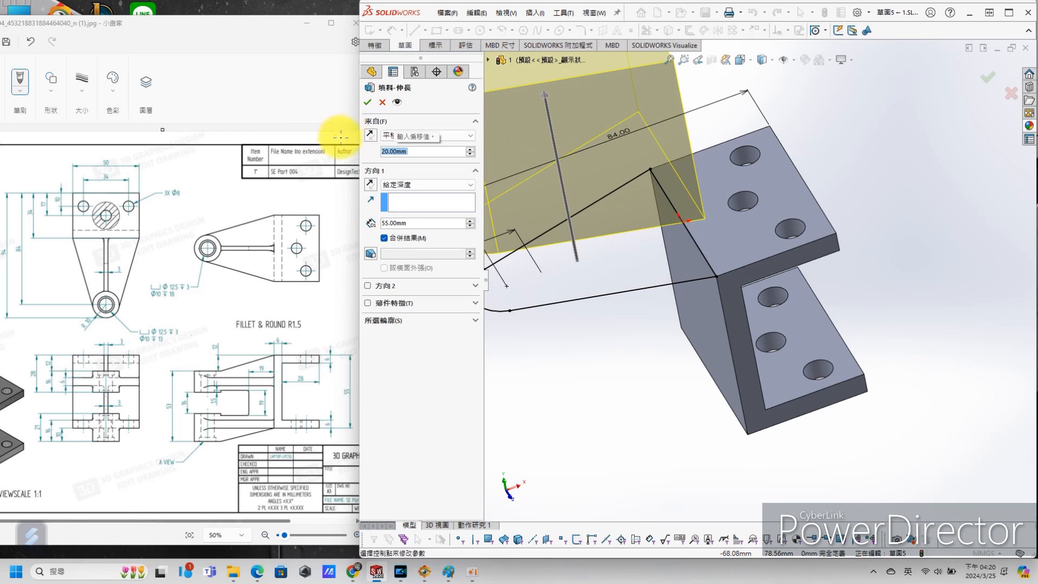
click(371, 135)
click(407, 186)
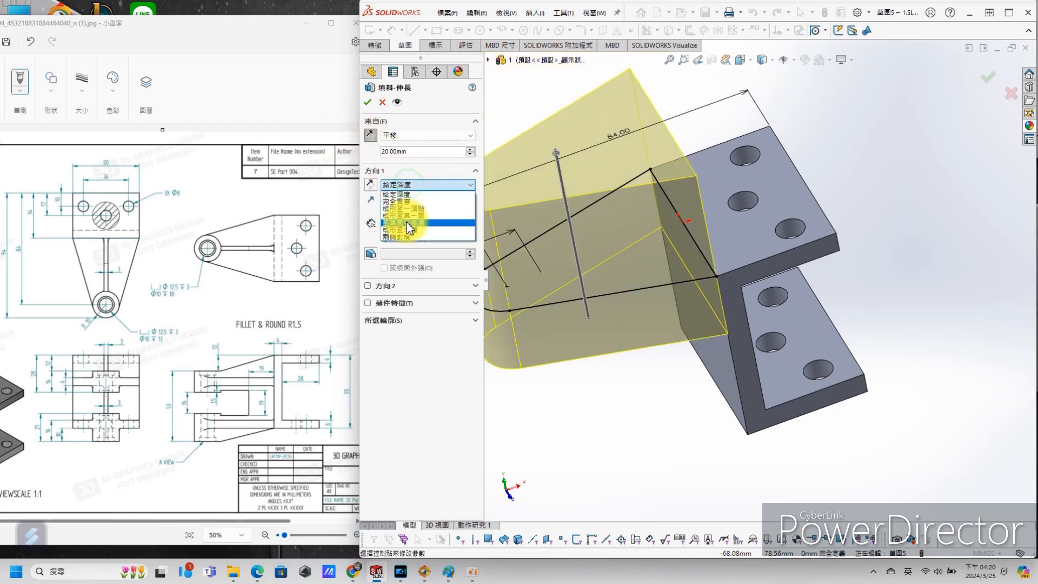
click(409, 238)
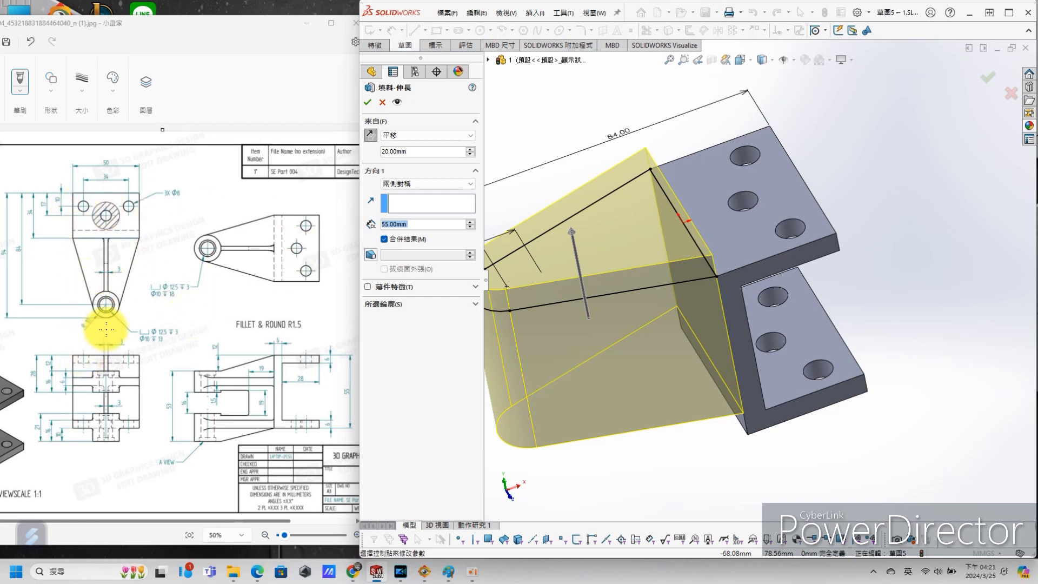
text(6)
key(Return)
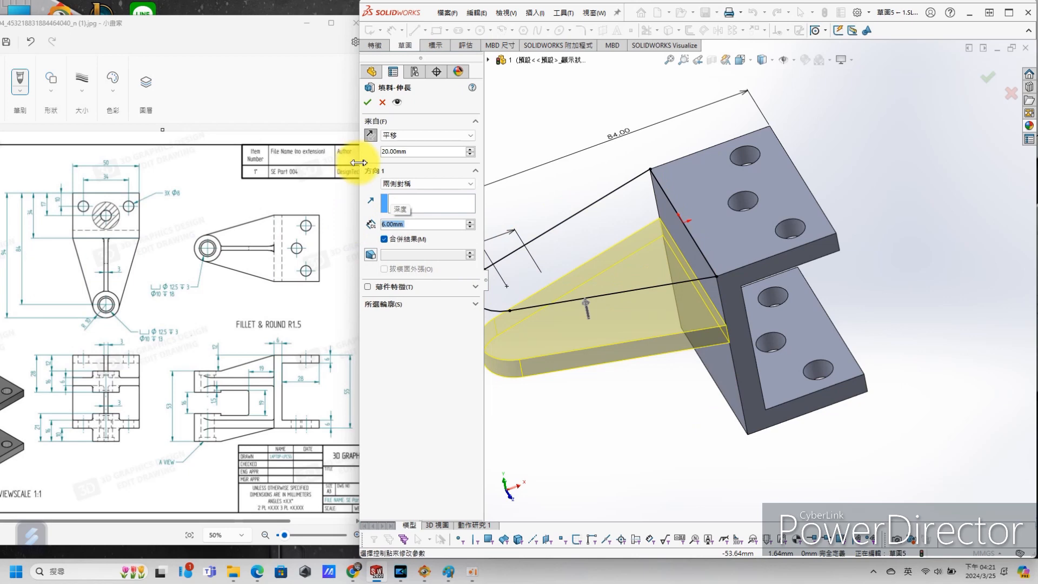
click(368, 102)
Open a sketch on the bracket's bottom face and convert the outline of the arm's underside into it.
scroll(635, 354, up, 2)
middle_drag(682, 309, 669, 268)
scroll(712, 332, up, 2)
scroll(745, 354, down, 3)
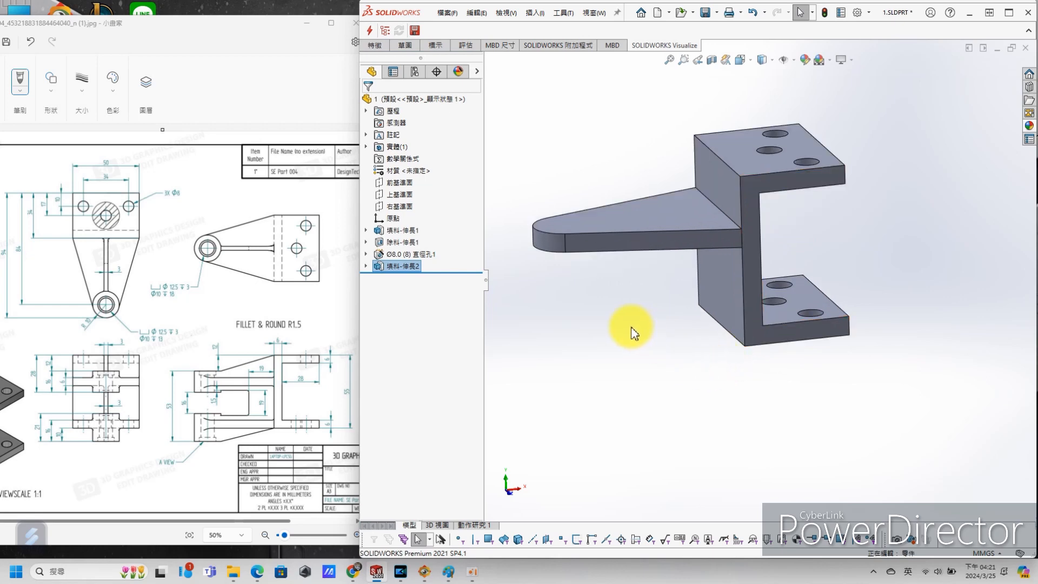
middle_drag(676, 336, 754, 301)
click(760, 314)
click(811, 284)
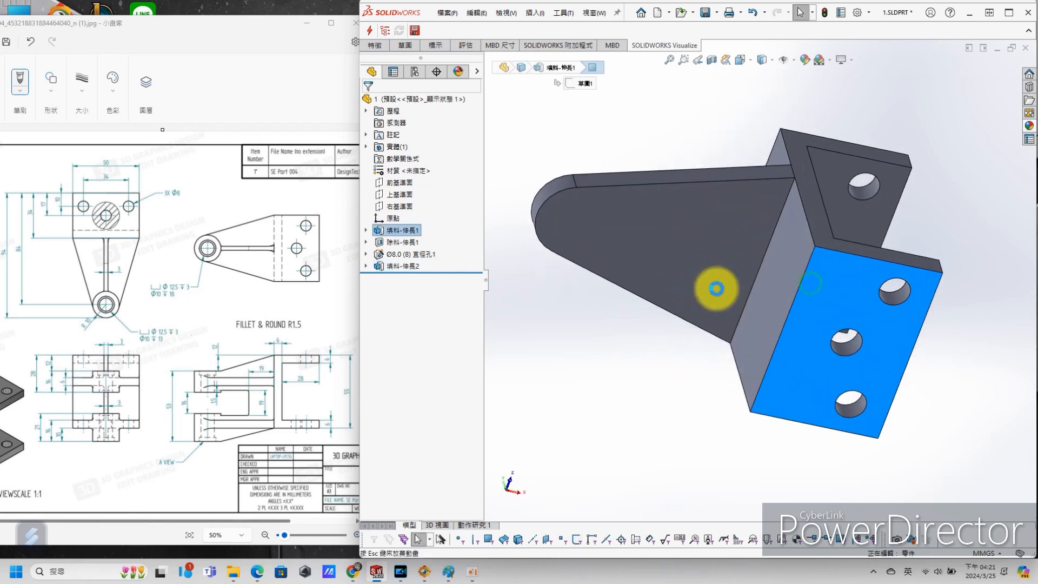
click(722, 282)
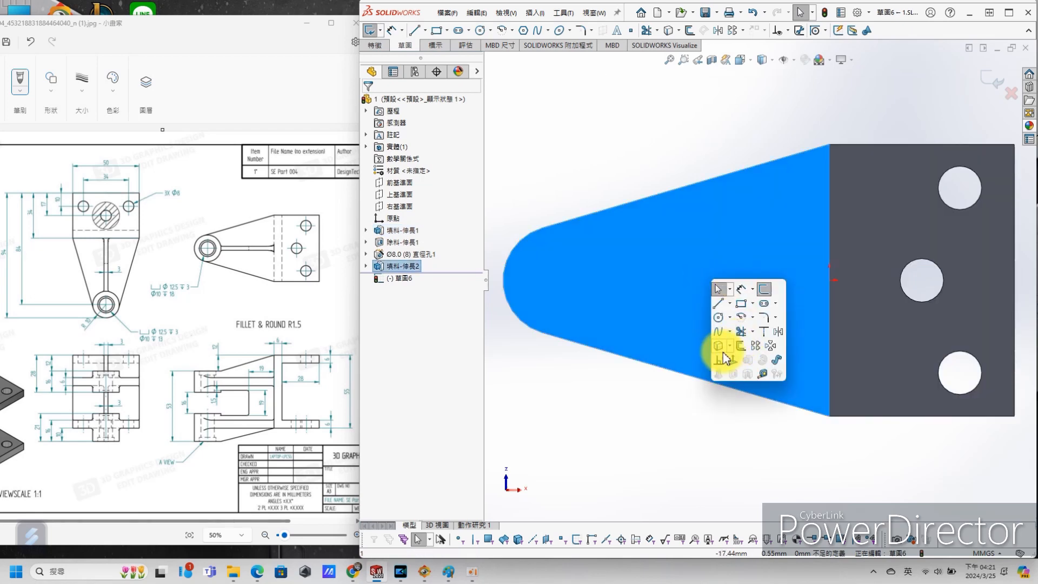
click(713, 349)
Extrude the converted outline 6 mm upward, with the direction reversed, to form the lower arm flush with the bracket's bottom.
key(s)
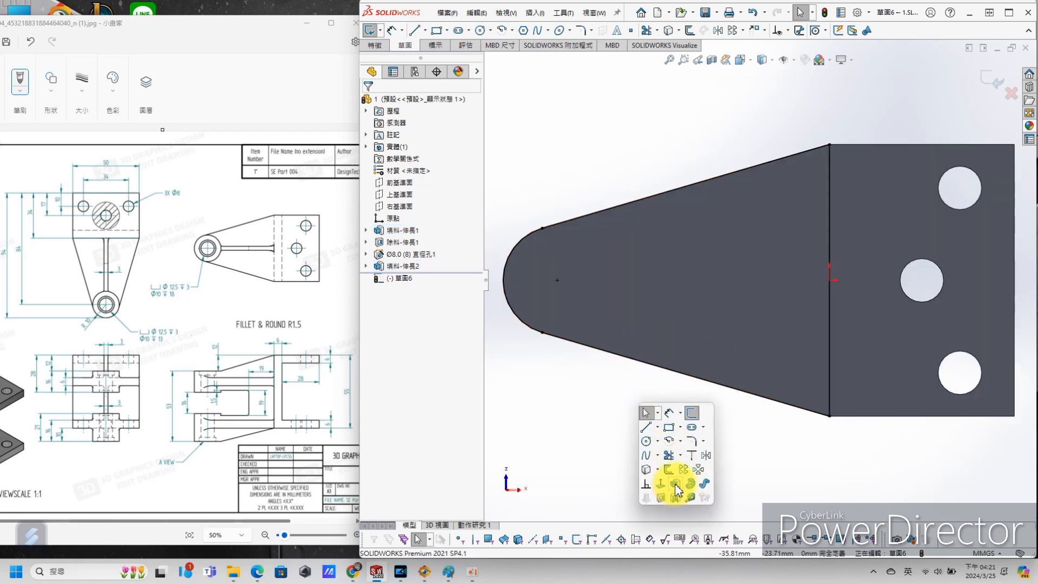
click(676, 485)
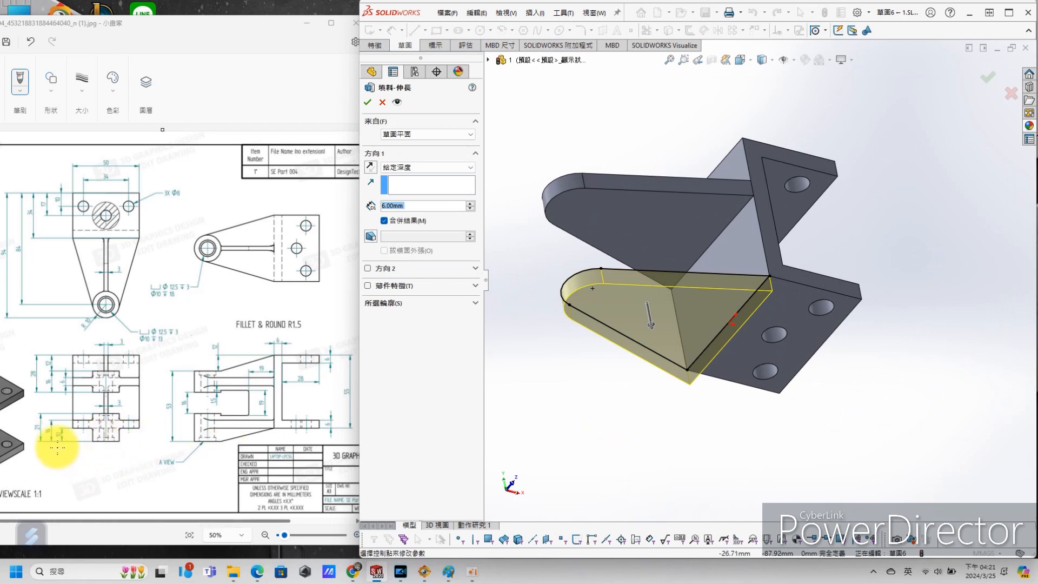
ctrl+scroll(57, 447, up, 5)
ctrl+scroll(50, 447, down, 4)
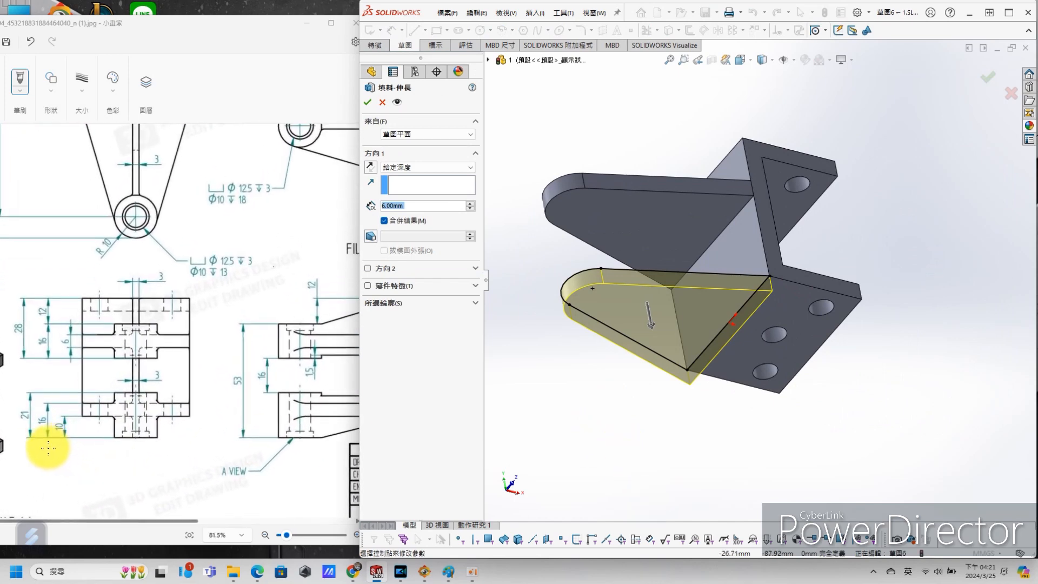
middle_drag(713, 341, 694, 480)
click(370, 170)
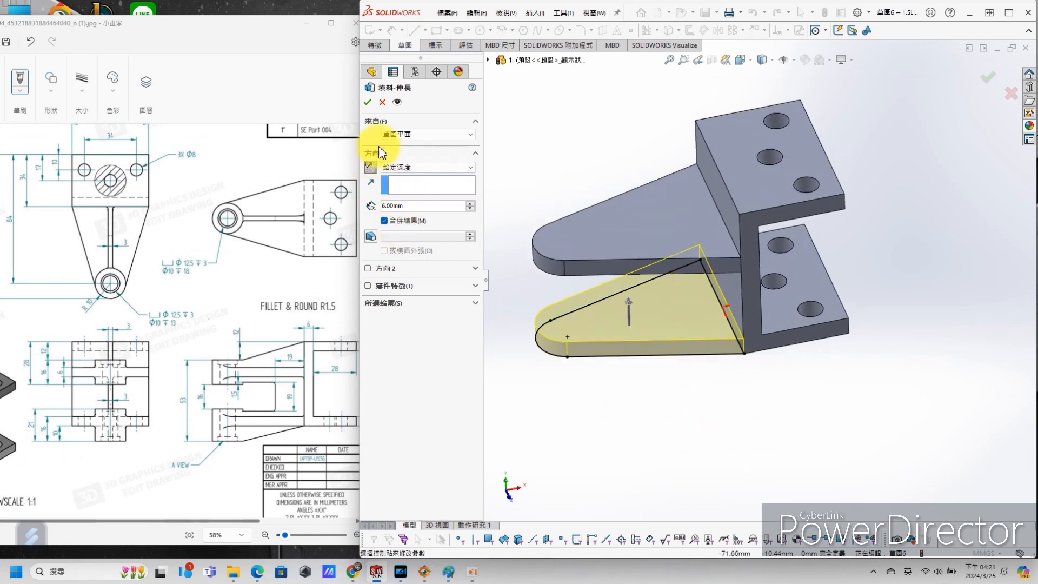
click(367, 102)
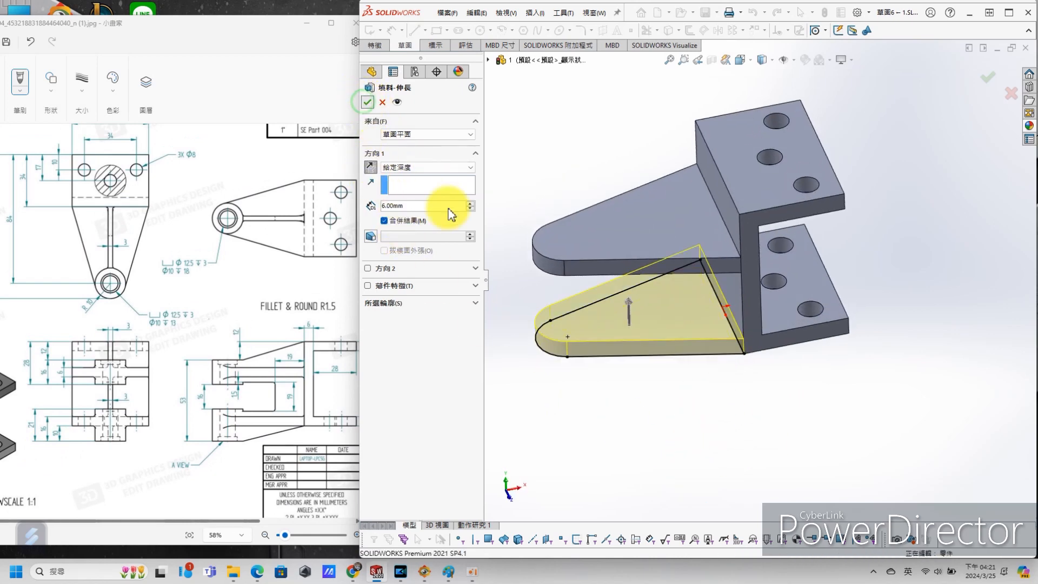
Open a sketch on the bracket's top face, draw a circle, and make it coradial with the arm's rounded end.
mouse_move(645, 388)
middle_down()
mouse_move(626, 371)
mouse_move(644, 378)
middle_up()
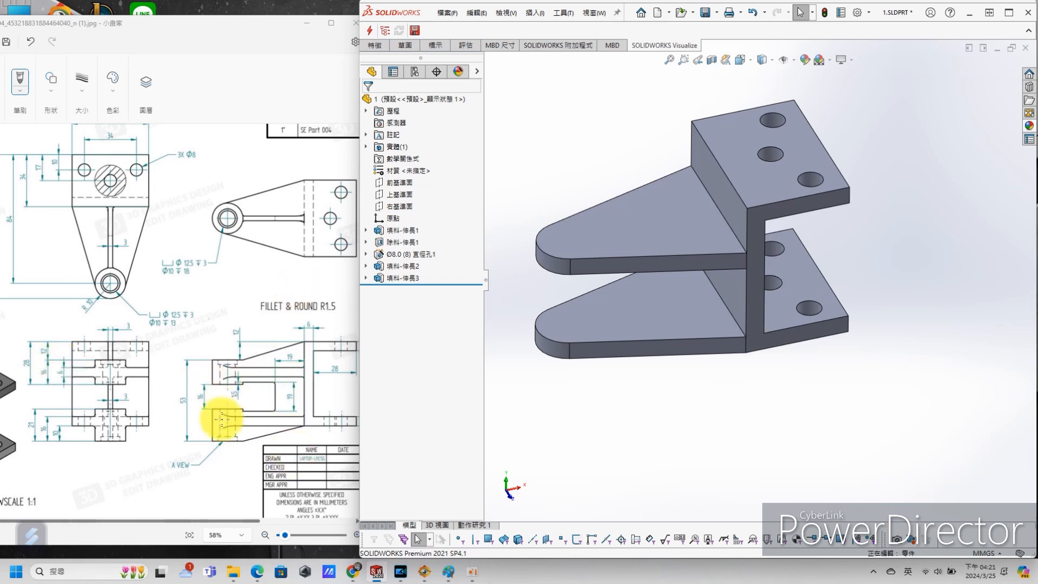
click(739, 181)
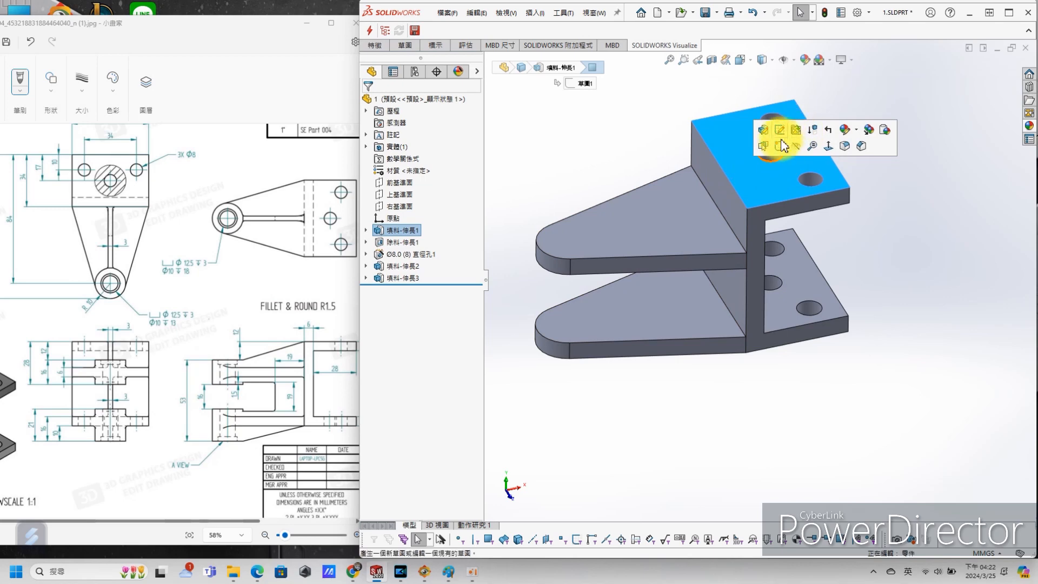
click(781, 148)
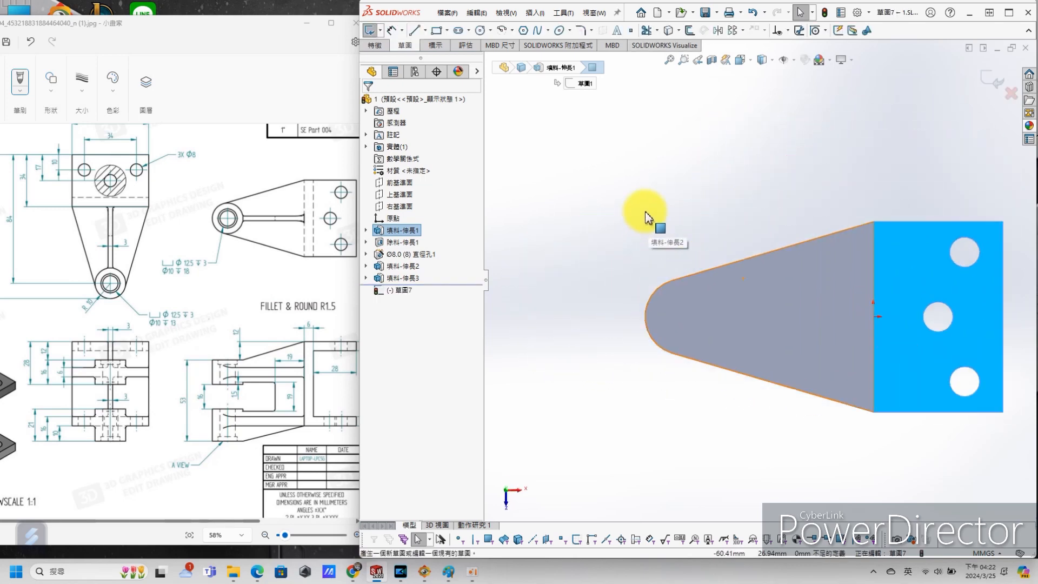
click(481, 30)
click(688, 312)
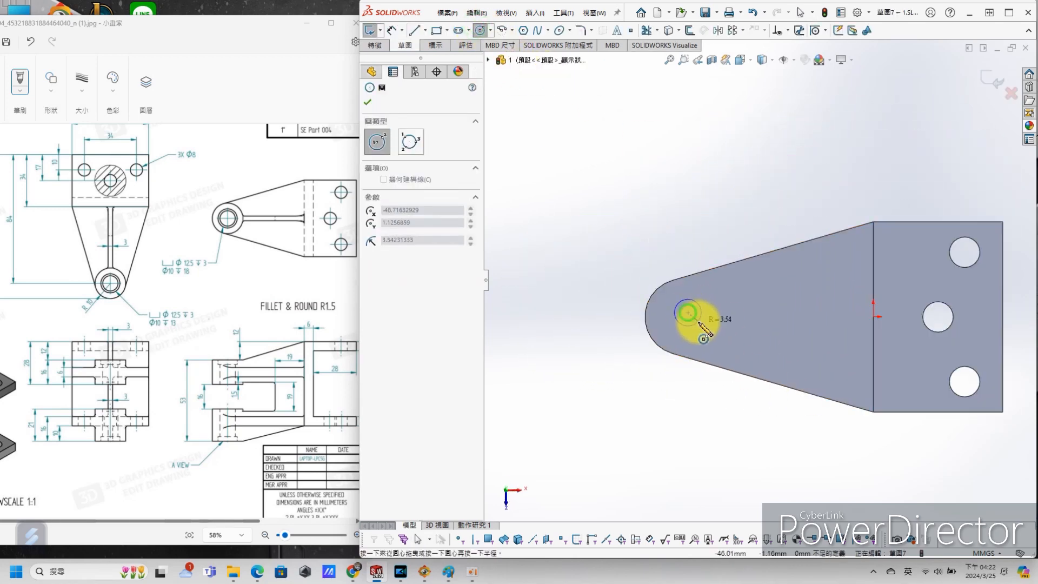
click(696, 329)
key(Escape)
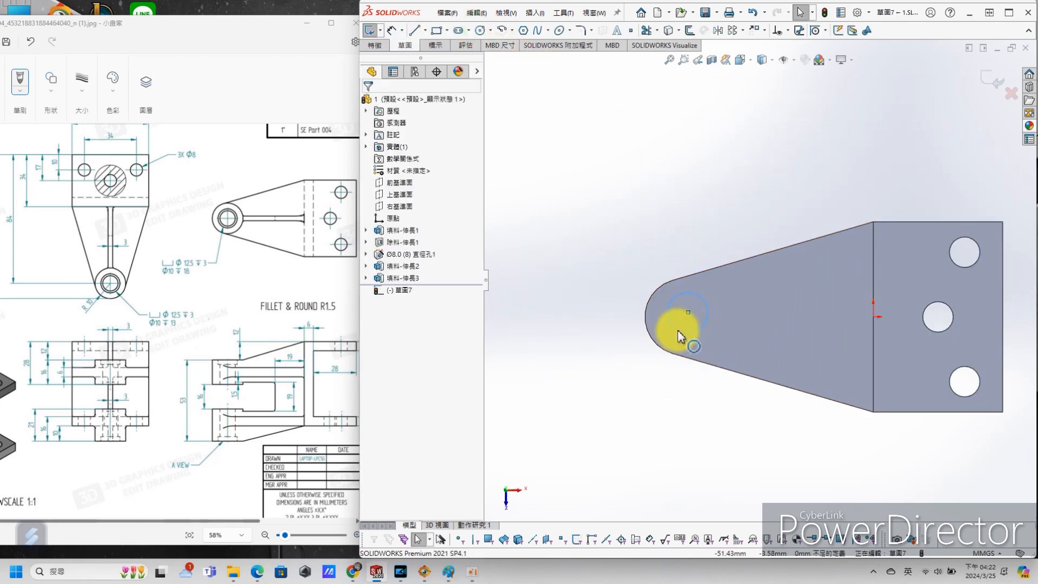
click(653, 342)
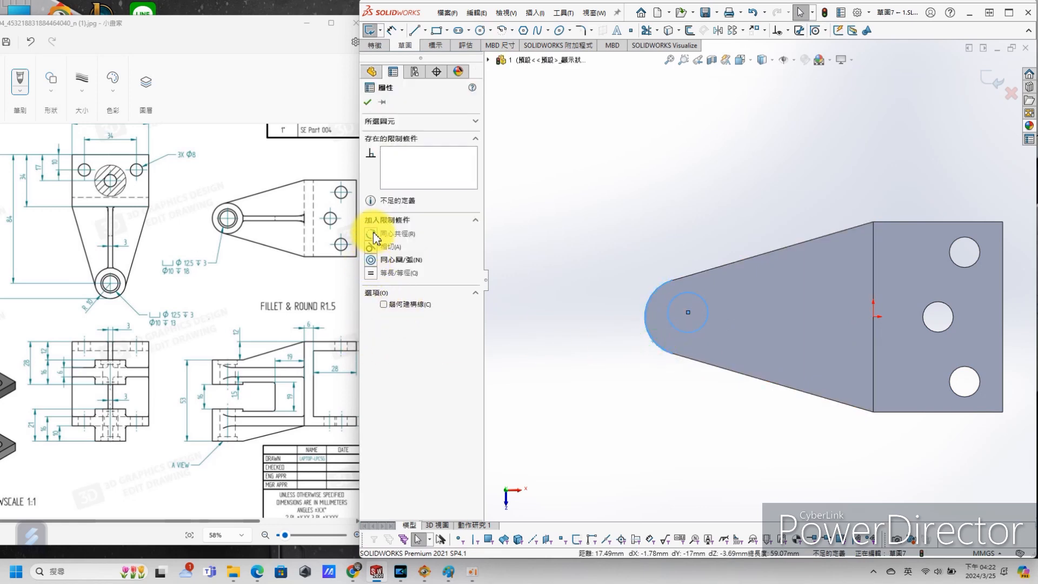
click(574, 197)
Extrude the circle 53 mm downward, starting from an offset of 12 mm below the sketch plane.
middle_drag(630, 325, 723, 184)
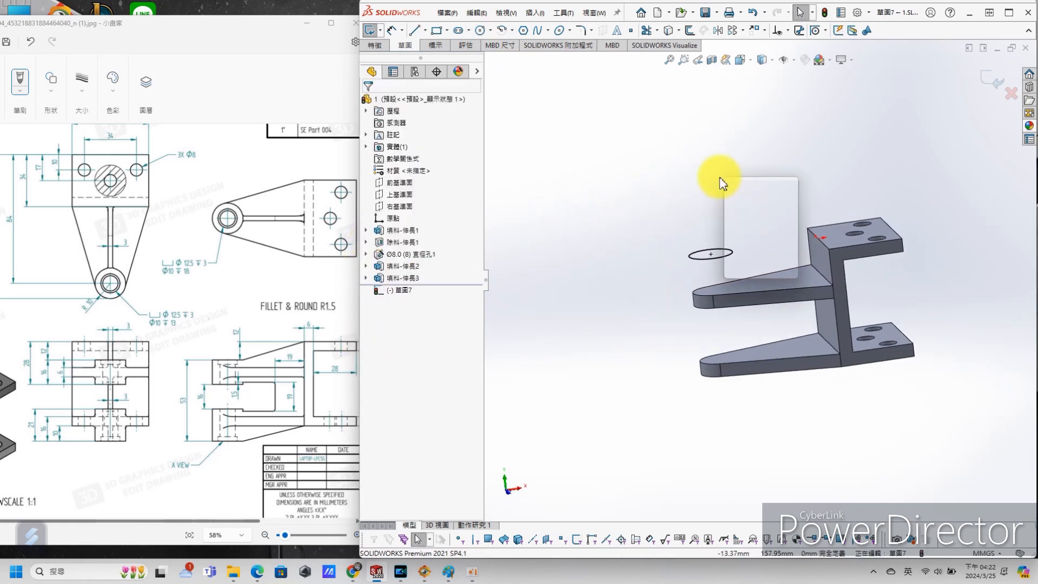
click(761, 260)
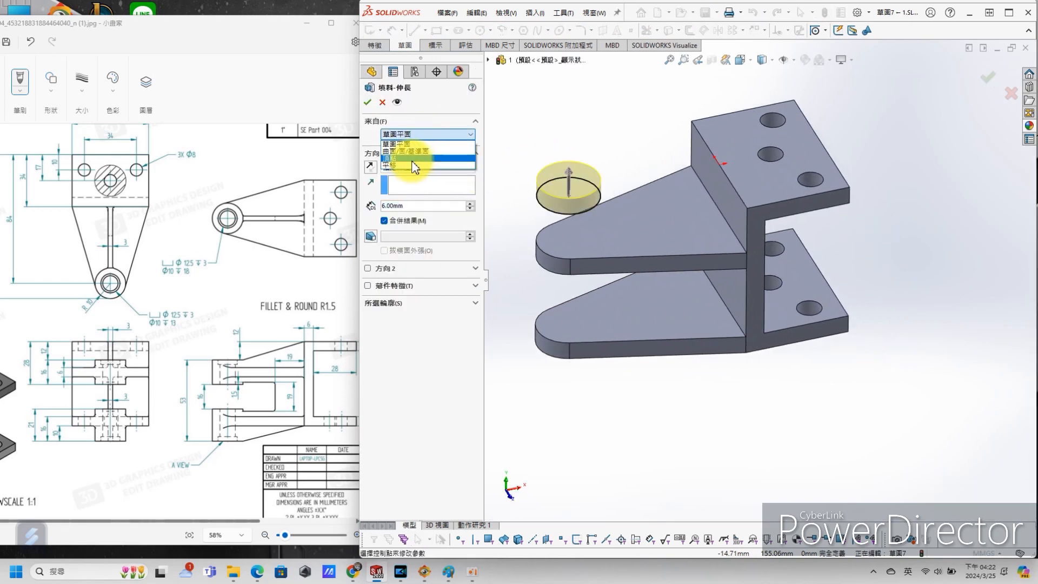
click(406, 166)
double_click(415, 155)
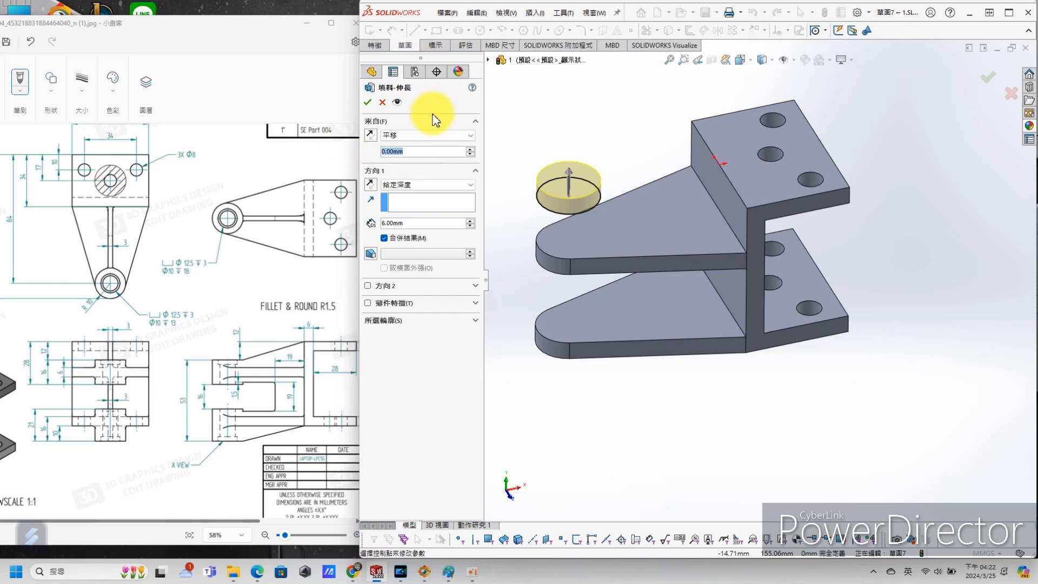
text(12)
key(Return)
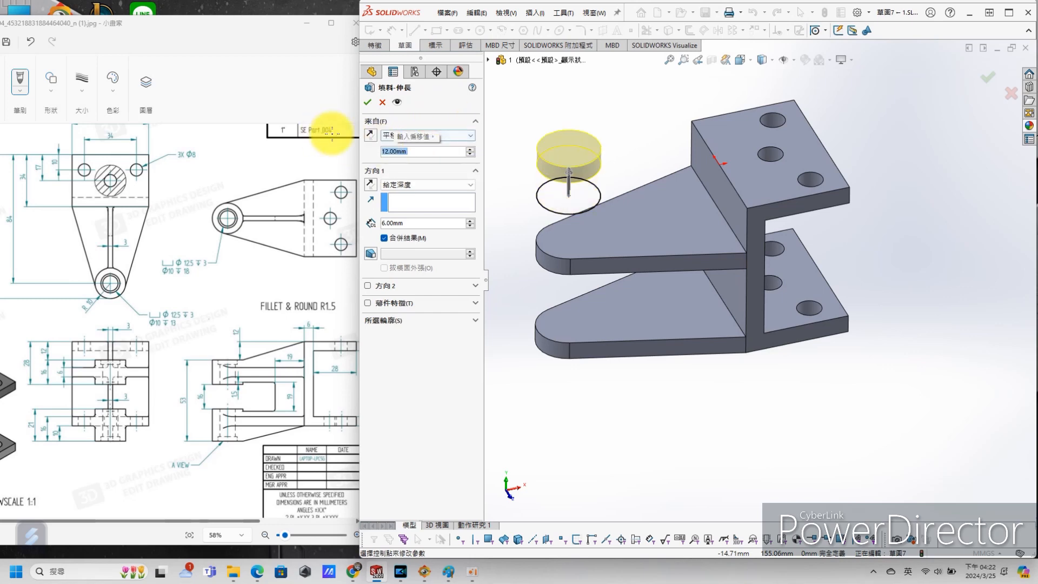
click(370, 137)
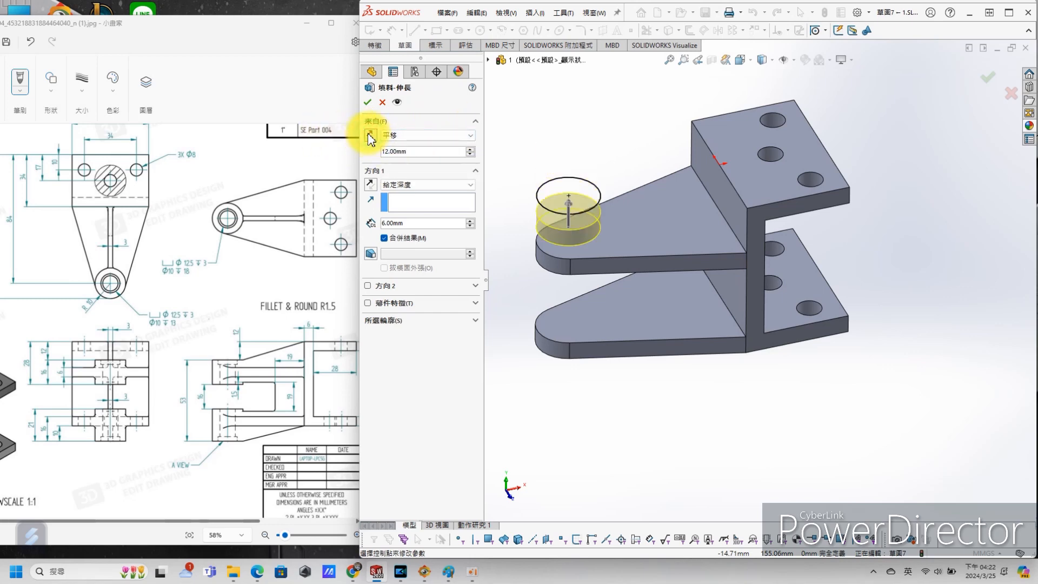
click(370, 184)
double_click(408, 222)
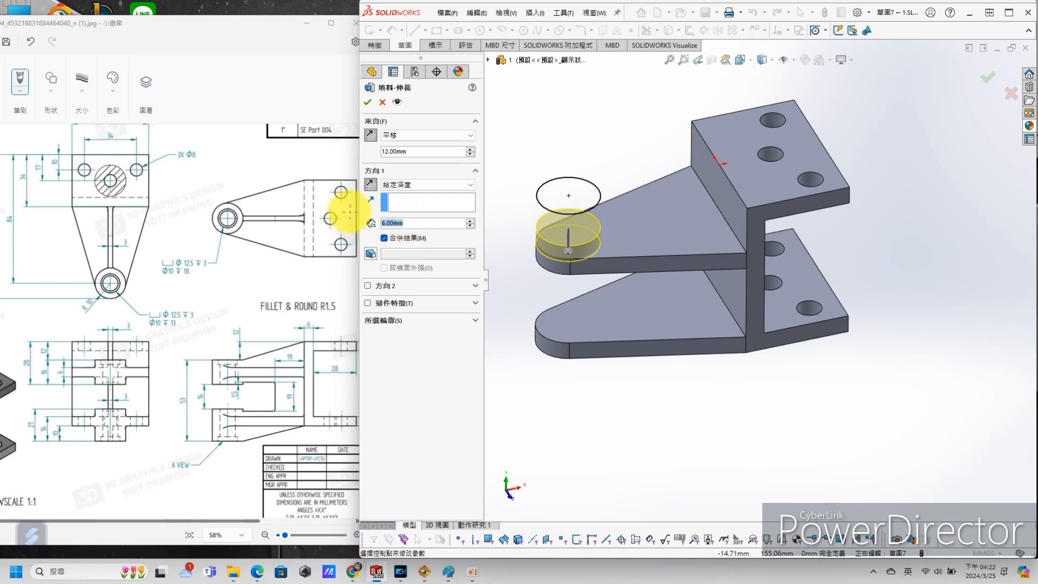
text(53)
key(Return)
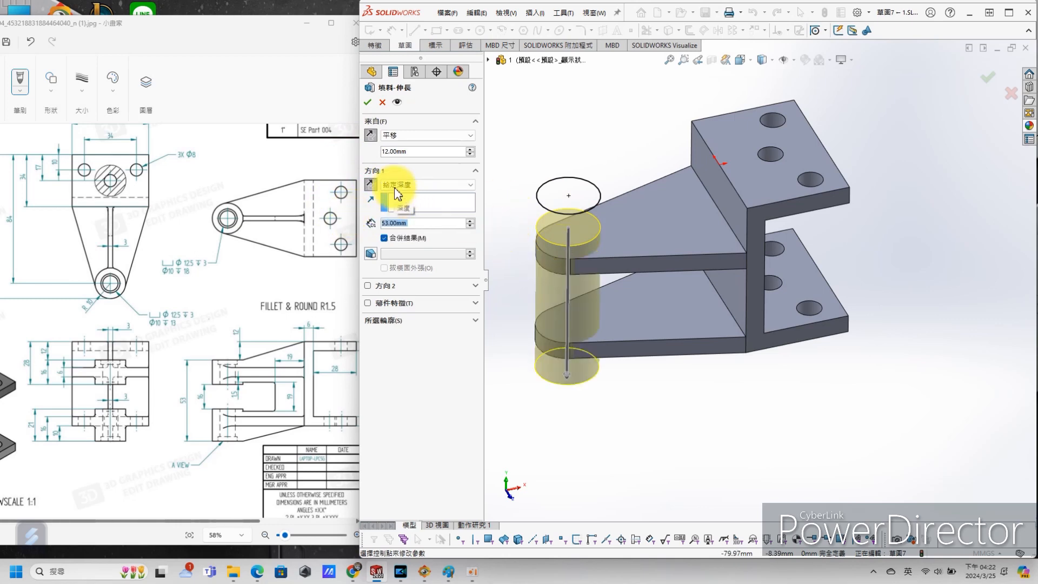
click(368, 103)
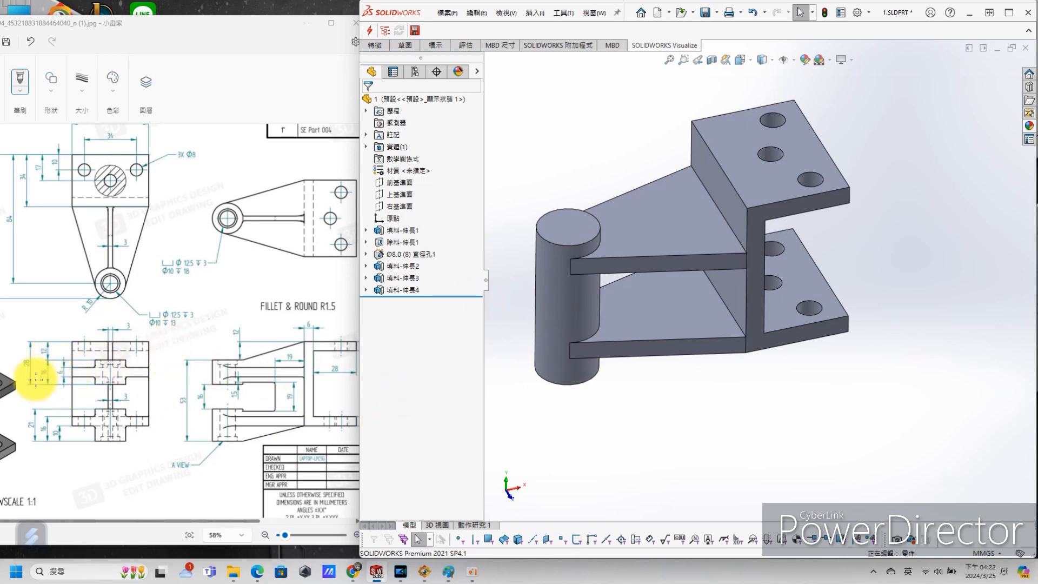
Open a sketch on the Front Plane and convert the cylinder's two vertical silhouette edges into sketch lines.
scroll(586, 406, up, 3)
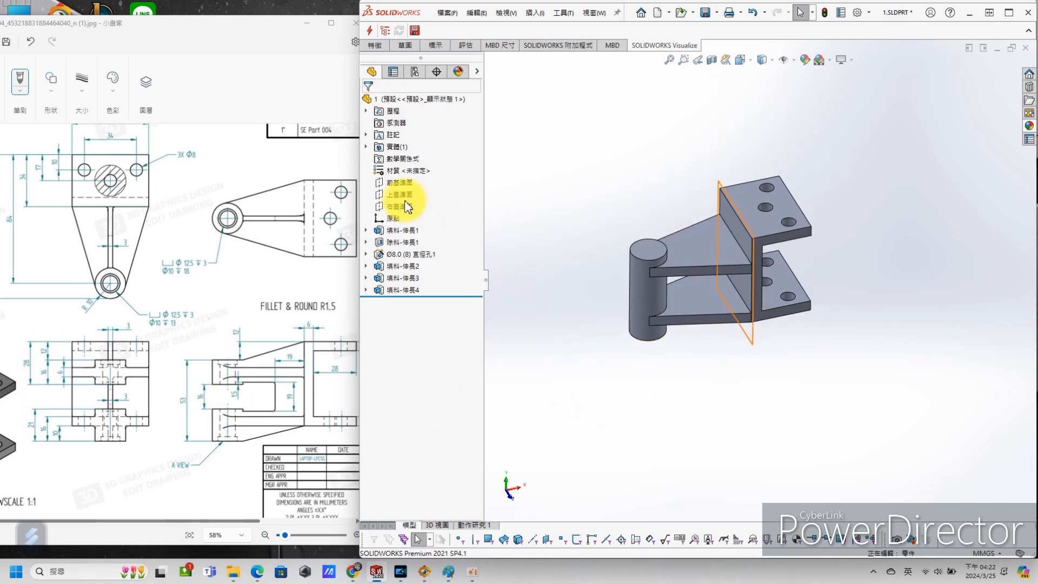
click(403, 184)
click(412, 164)
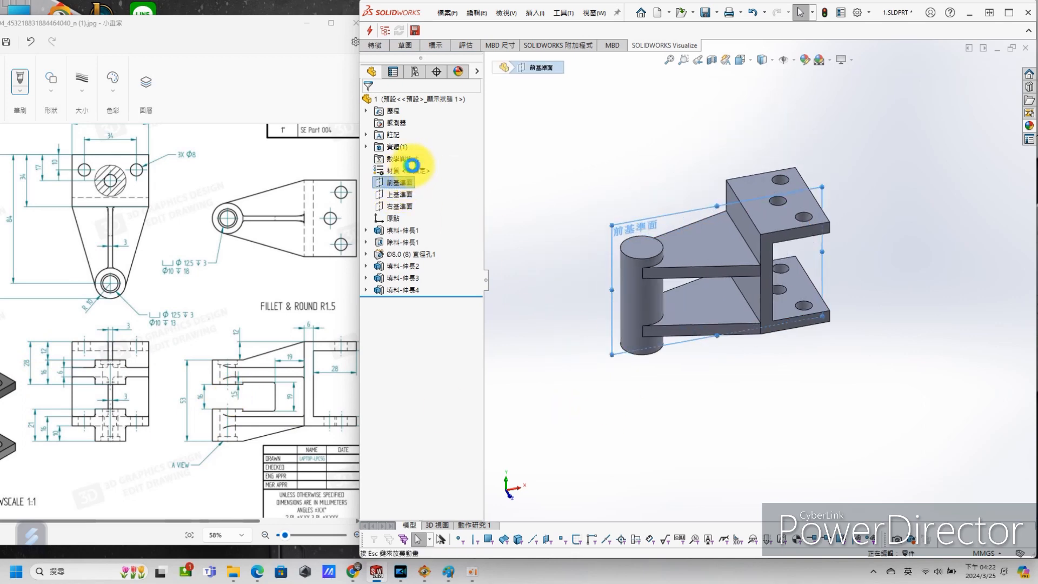
scroll(679, 300, down, 2)
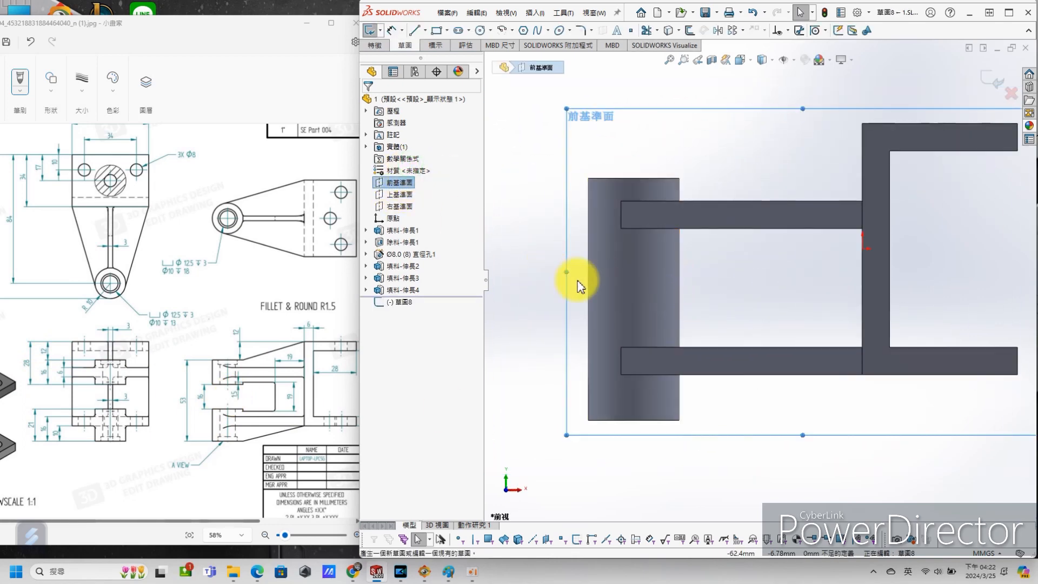
key(s)
click(527, 312)
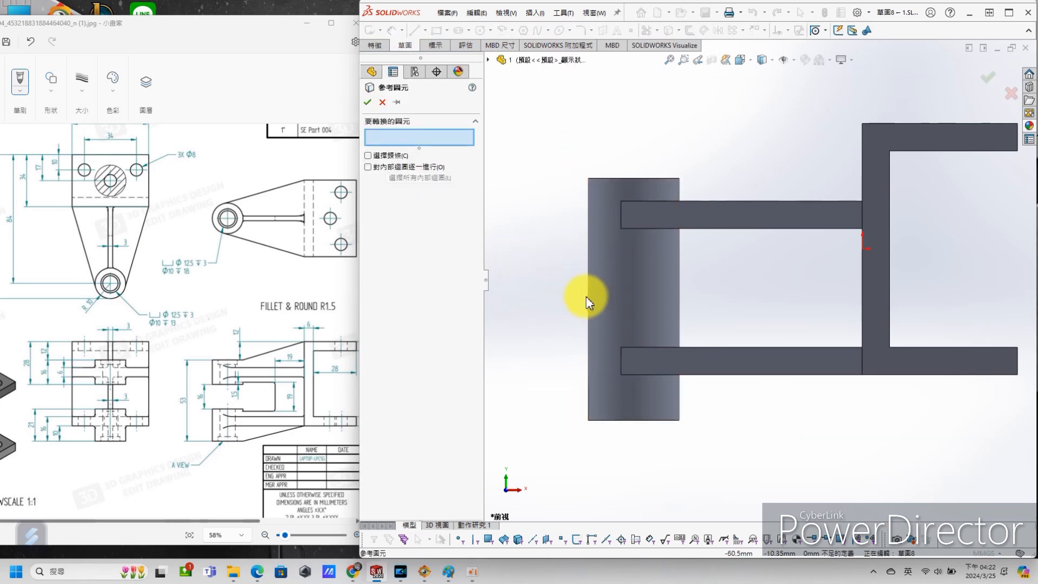
click(590, 297)
click(590, 302)
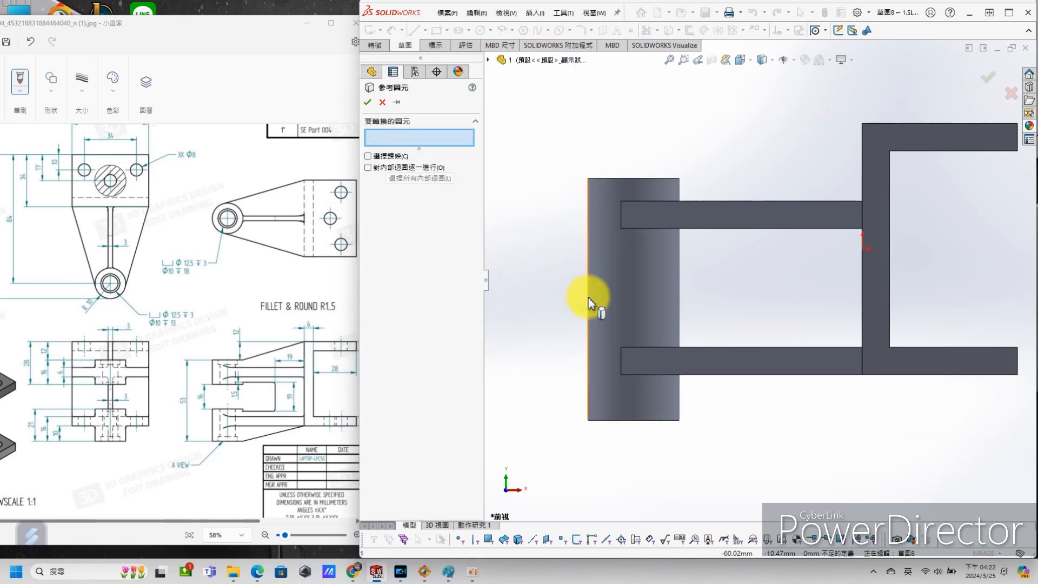
click(588, 300)
click(680, 301)
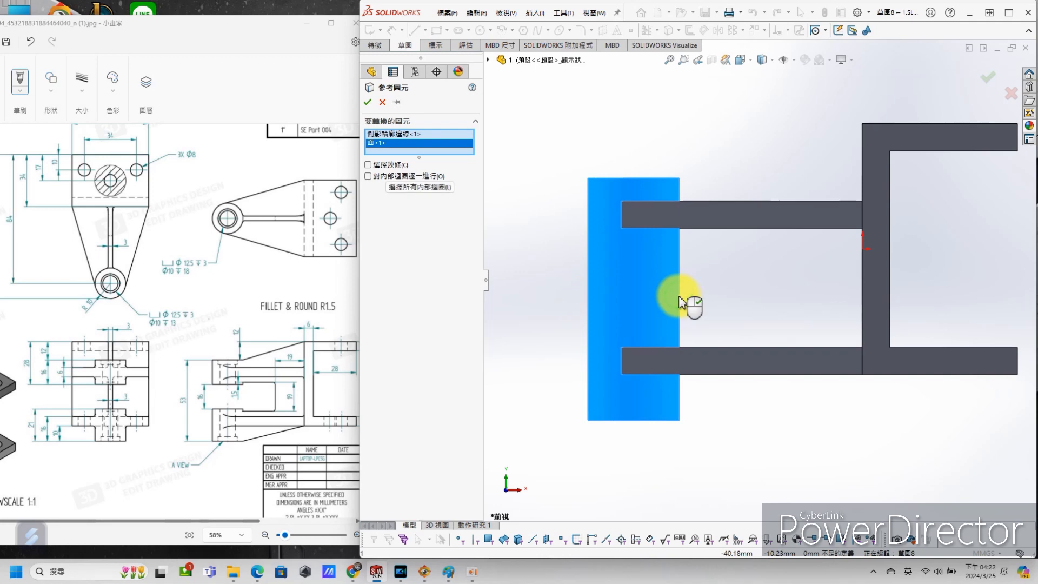
click(368, 103)
Draw two horizontal lines across the cylinder between the two arms, extending past both of its sides.
key(s)
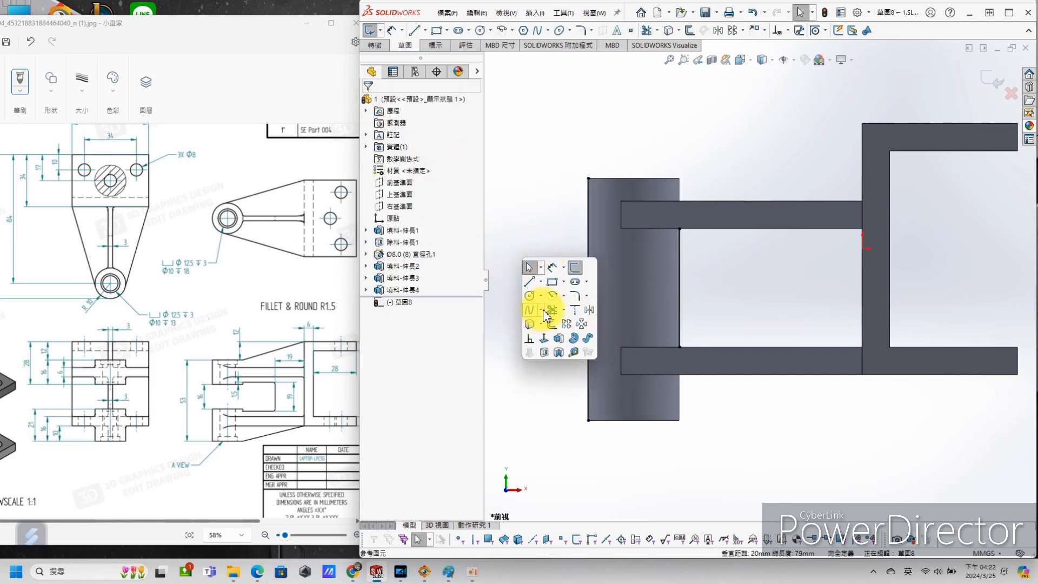
click(529, 281)
click(550, 257)
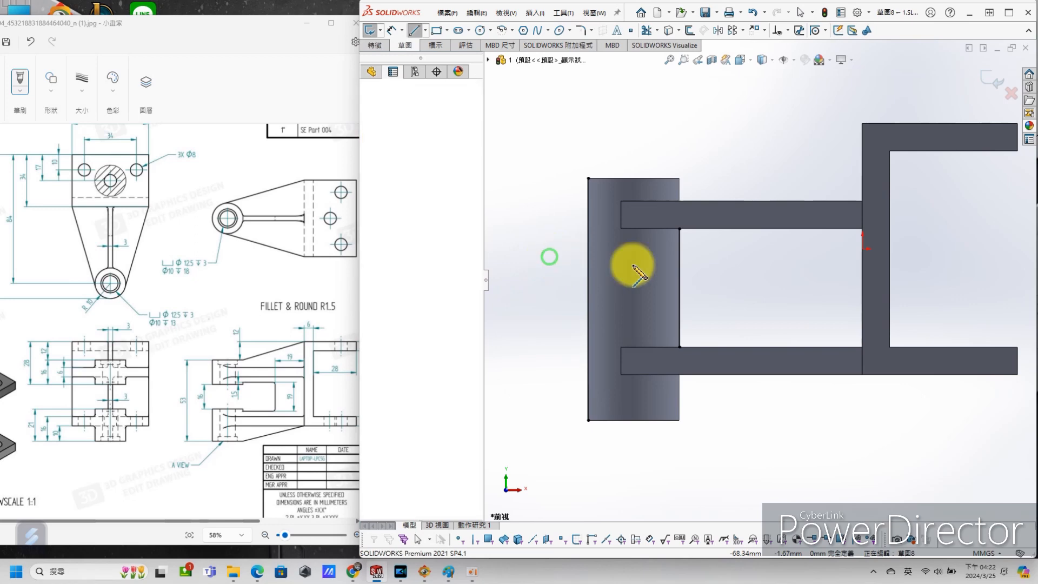
click(730, 257)
key(Escape)
key(s)
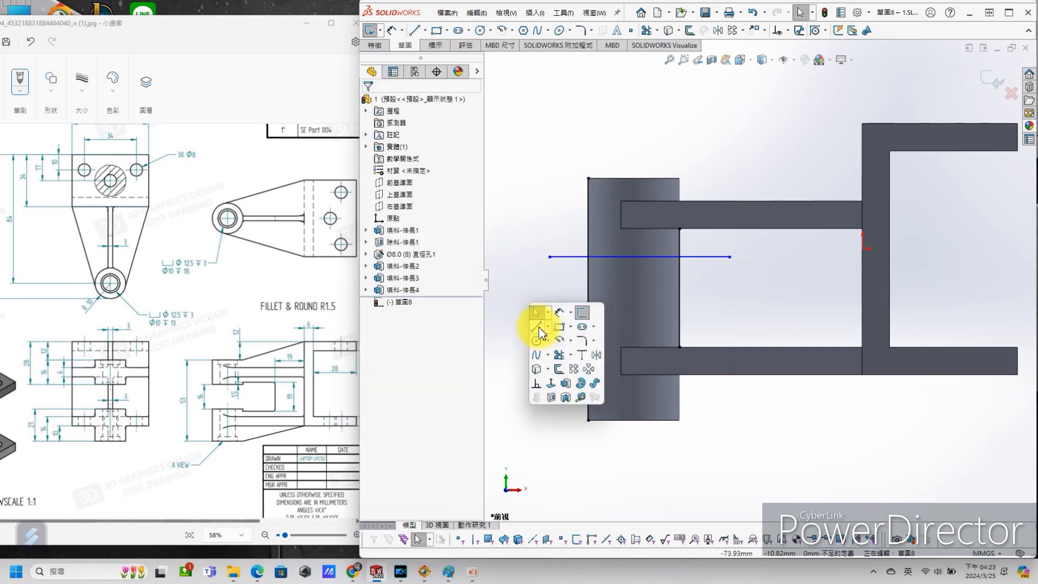
click(538, 326)
click(549, 313)
click(715, 313)
key(Escape)
Corner-trim the two horizontal lines with the converted edges to form a closed rectangle across the cylinder.
key(s)
click(464, 260)
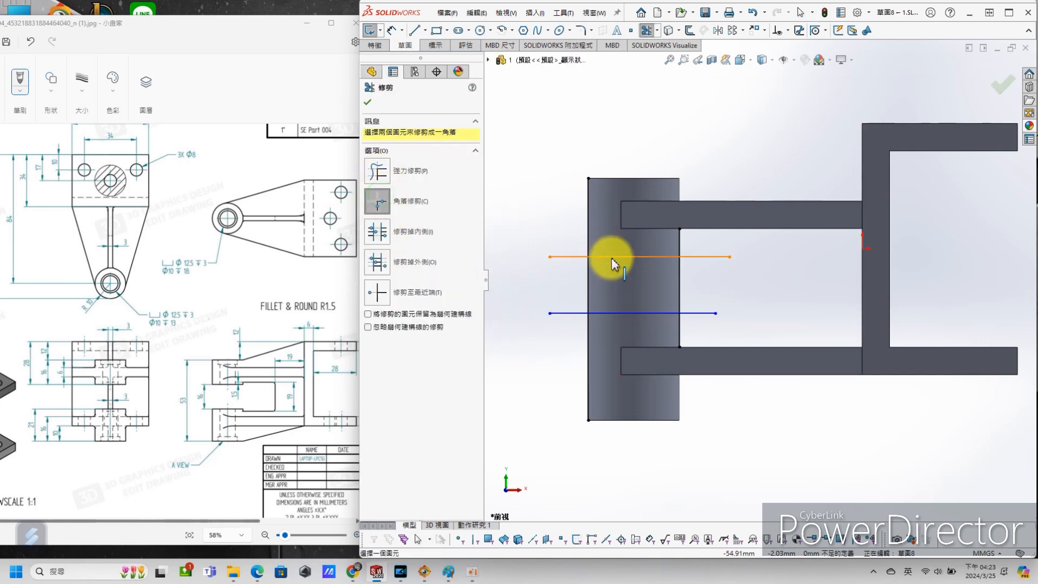
click(622, 313)
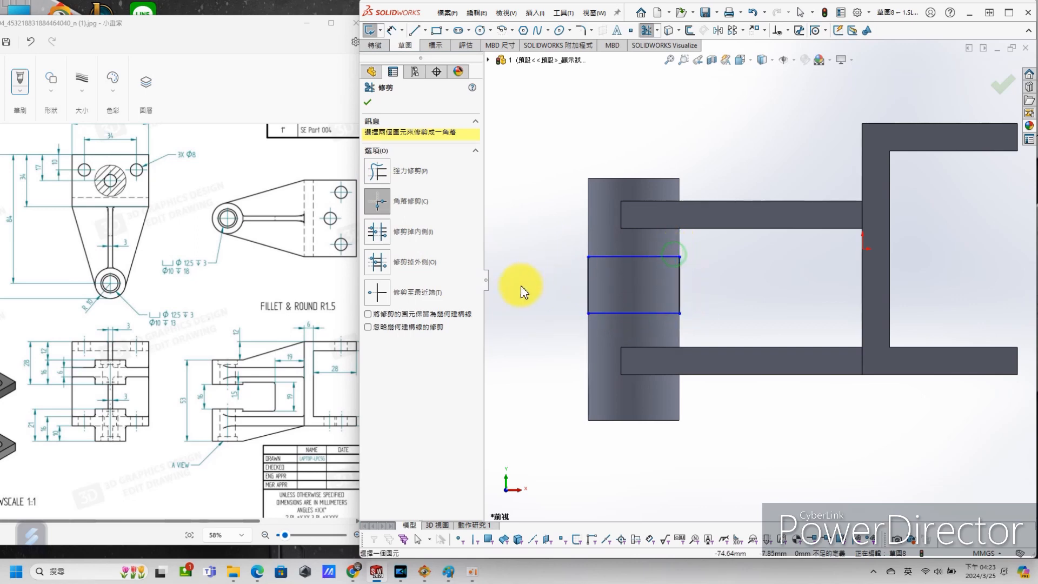
Dimension the rectangle's upper line 16 mm below the cylinder's top edge and set the rectangle's height to 16 mm.
key(s)
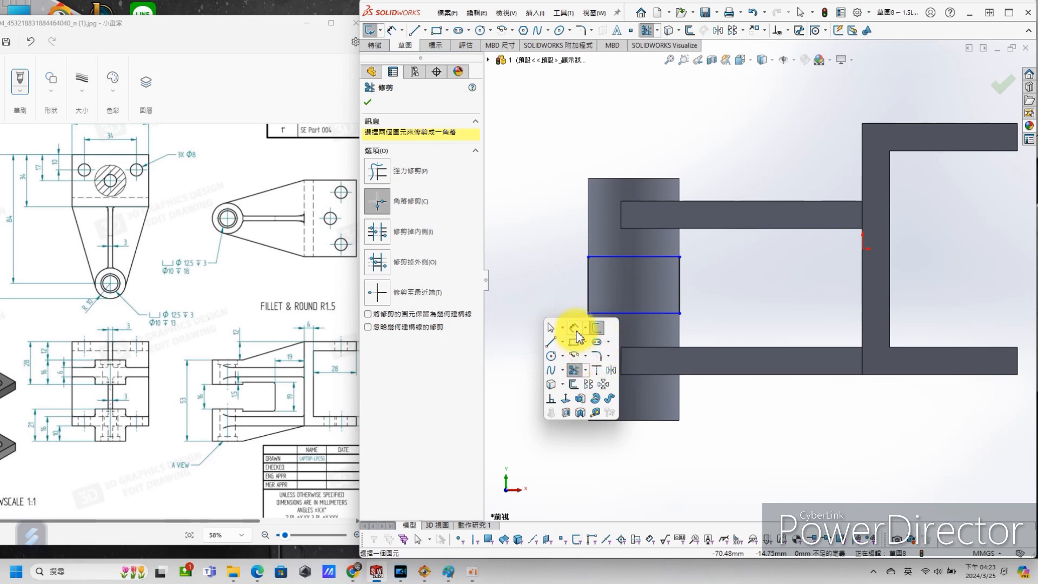
click(575, 328)
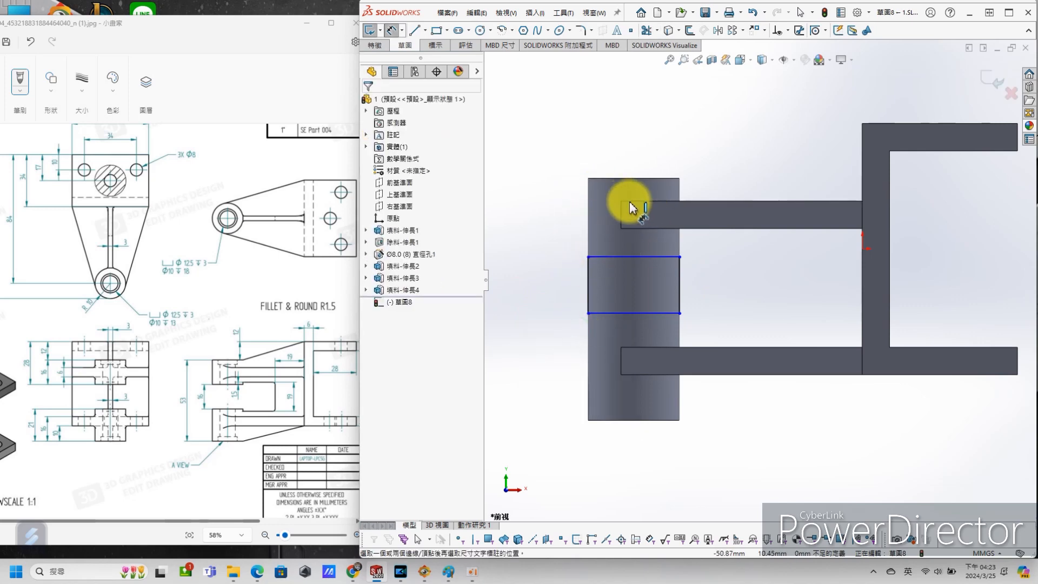
click(639, 180)
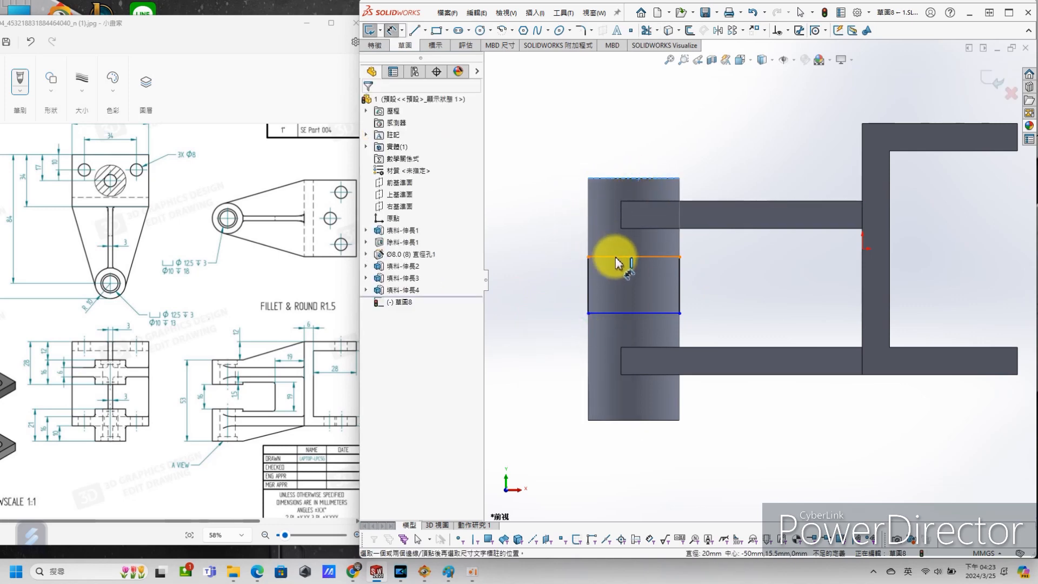
click(618, 262)
click(546, 199)
text(16)
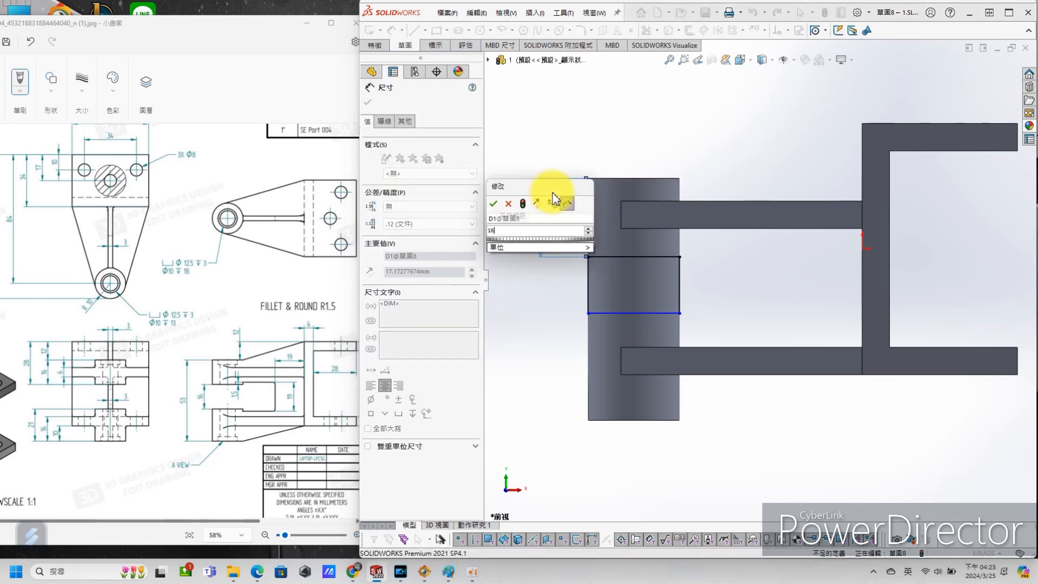
key(Return)
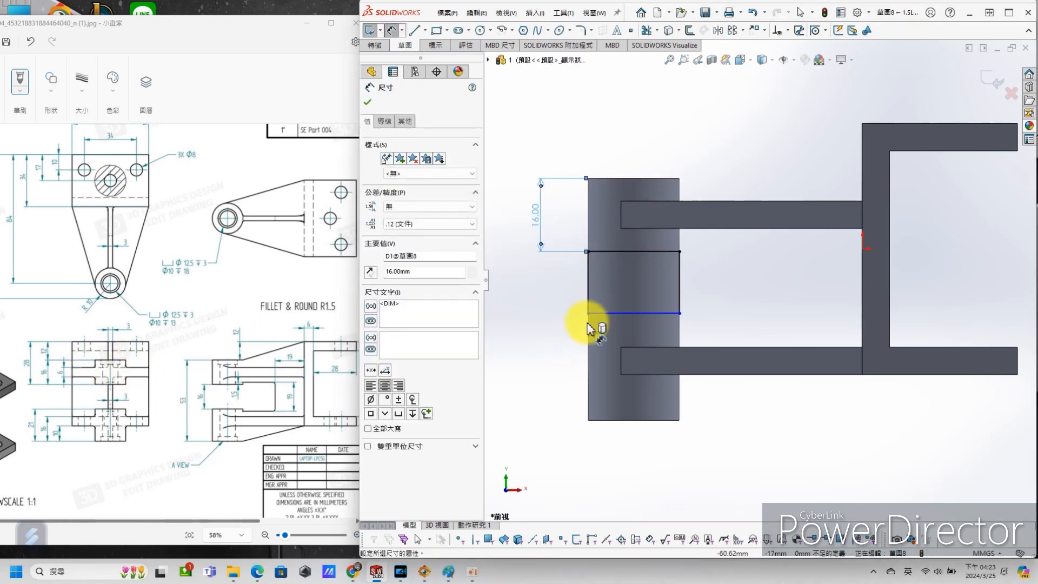
click(590, 298)
click(554, 316)
text(16)
key(Return)
Cut-extrude the rectangle with Through All - Both to split the cylinder into an upper and a lower boss.
key(s)
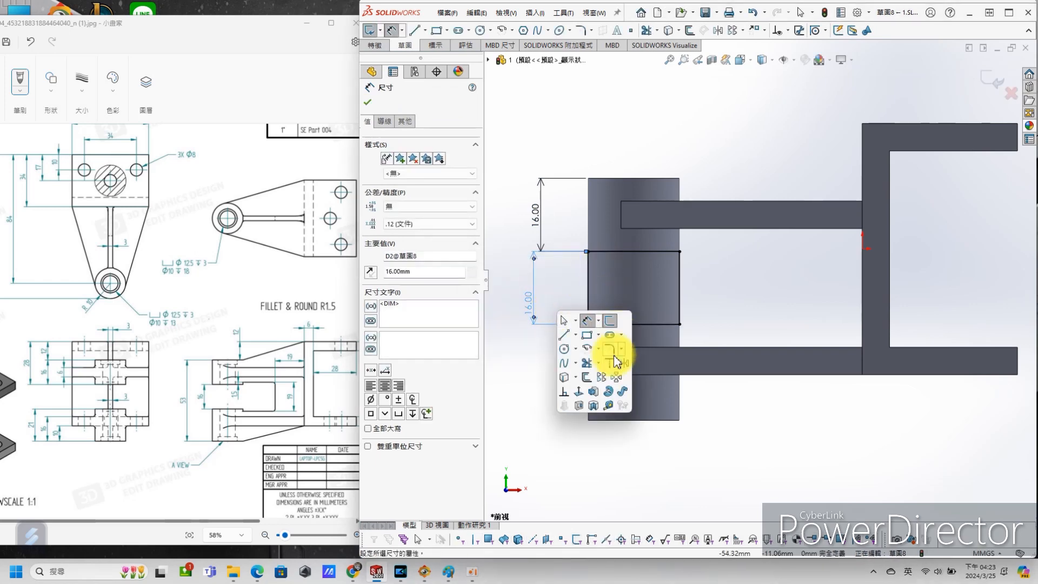
click(592, 392)
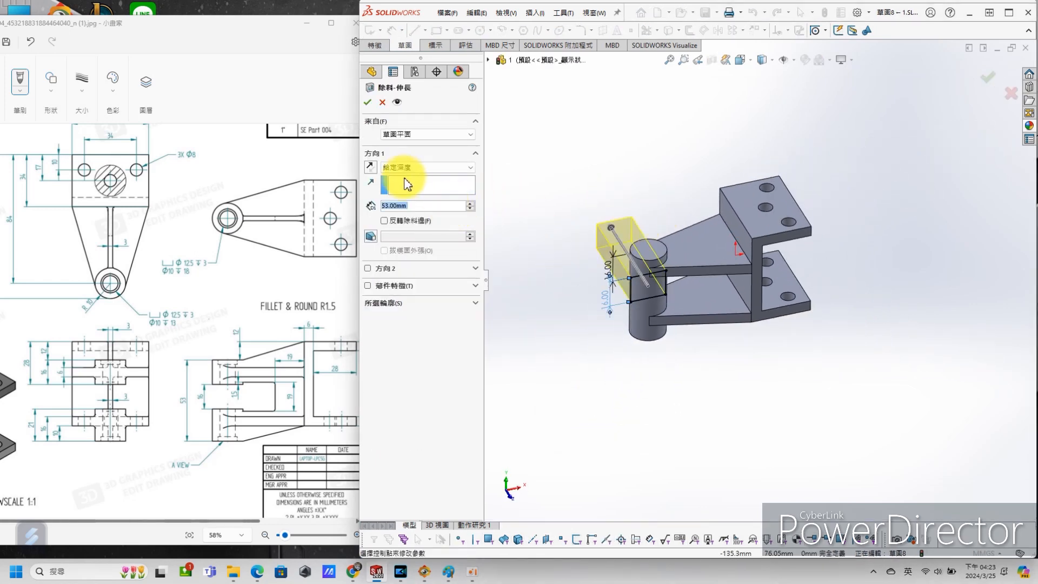
click(411, 167)
click(429, 193)
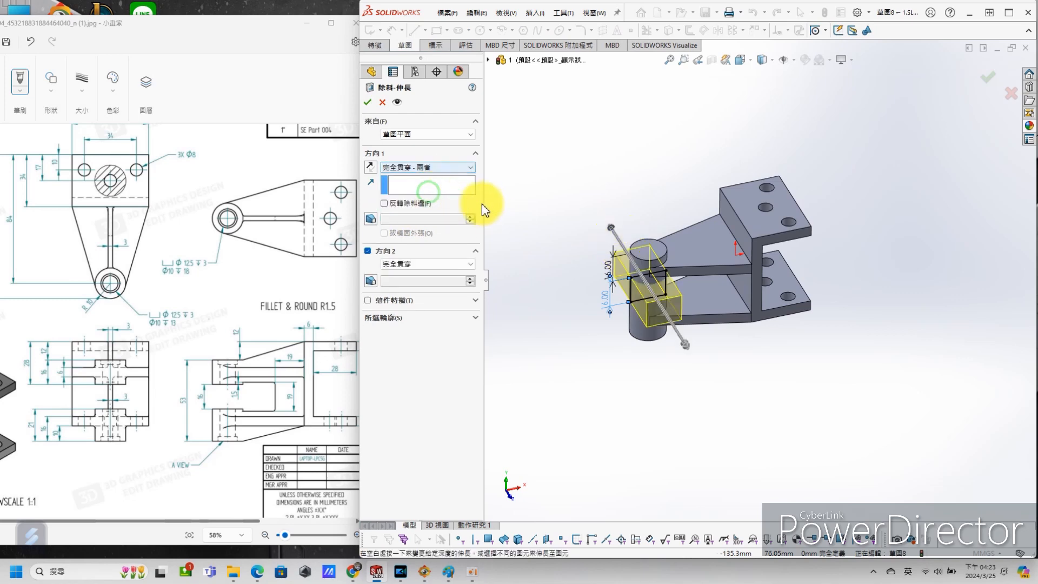
click(368, 102)
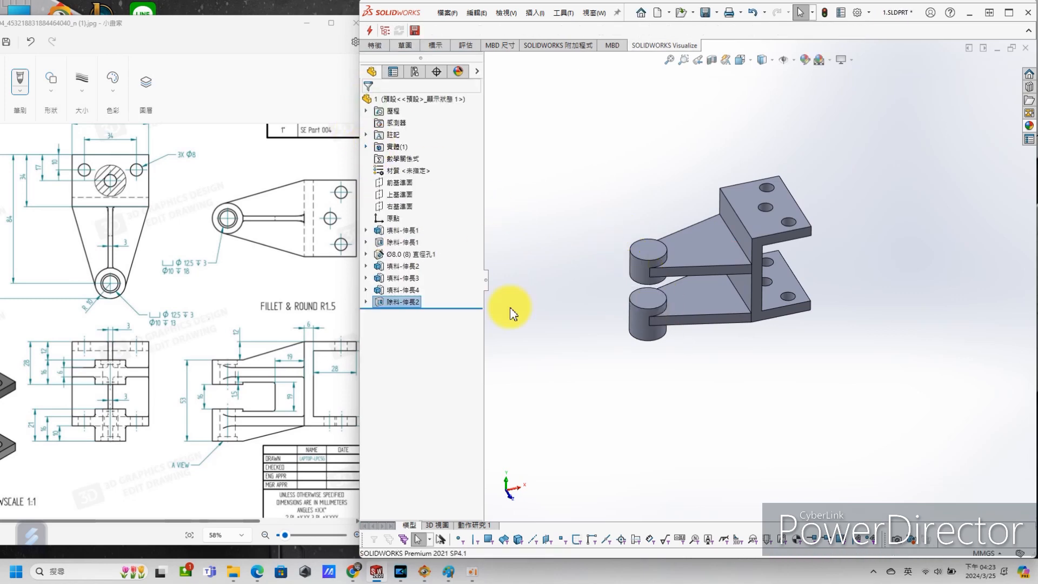
mouse_move(684, 325)
middle_down()
mouse_move(688, 297)
mouse_move(684, 335)
middle_up()
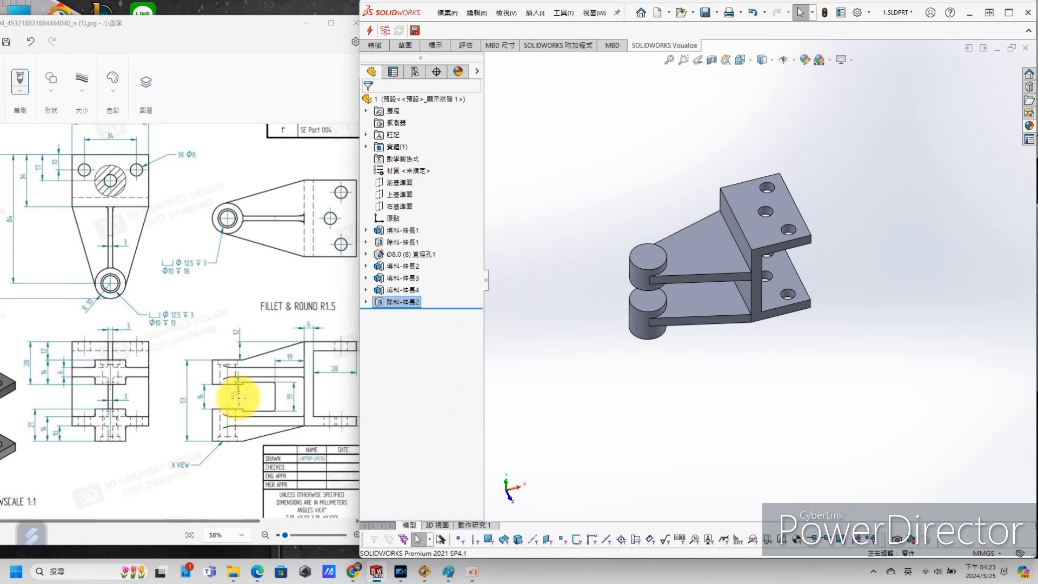
On the Front Plane, sketch a sloped line from the C-body's upper outer corner down to the upper boss's nearest top corner.
ctrl+scroll(235, 388, up, 5)
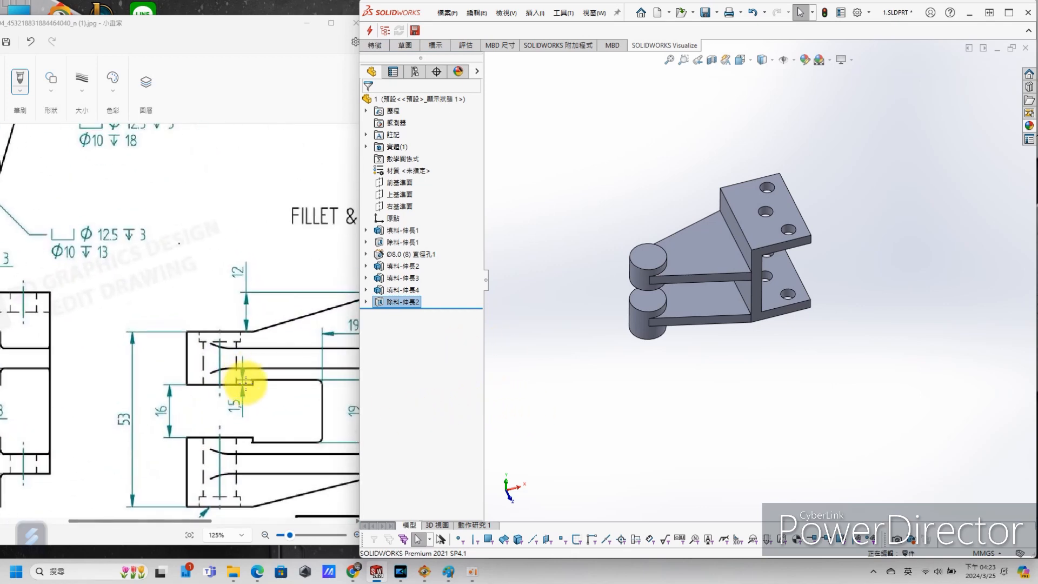
ctrl+scroll(265, 399, down, 4)
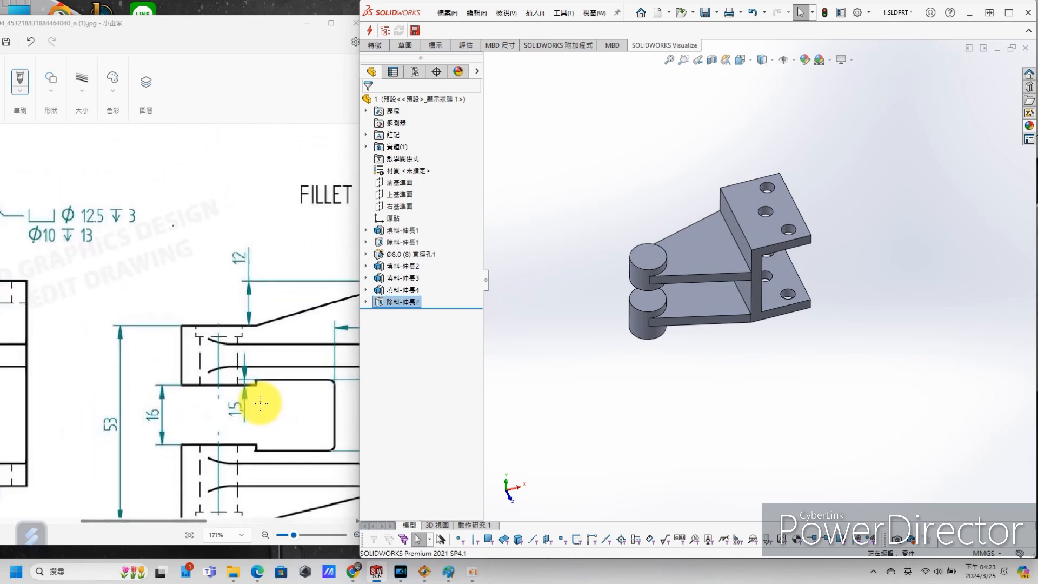
middle_drag(674, 417, 602, 209)
click(601, 208)
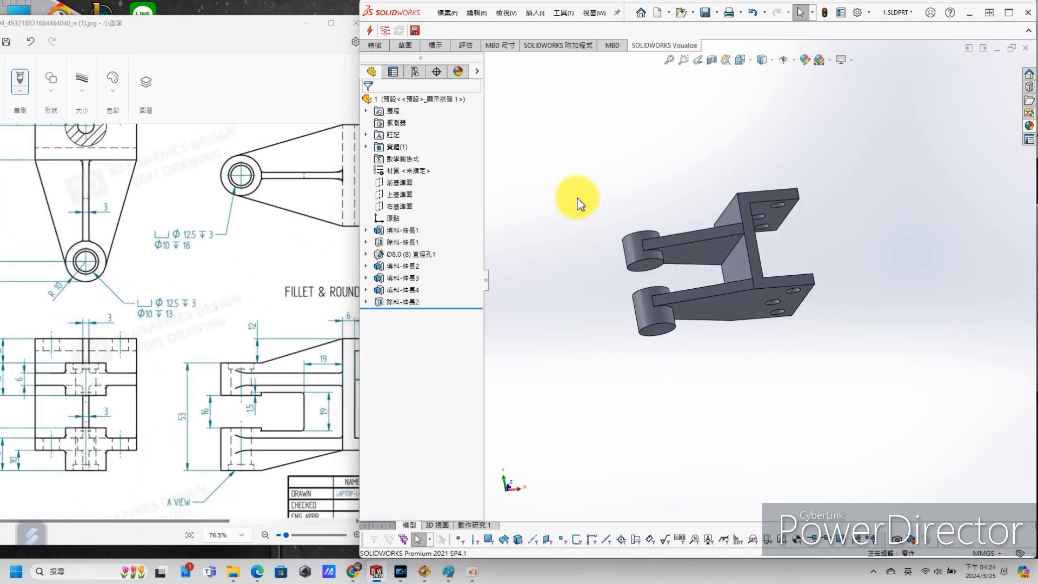
right_click(593, 240)
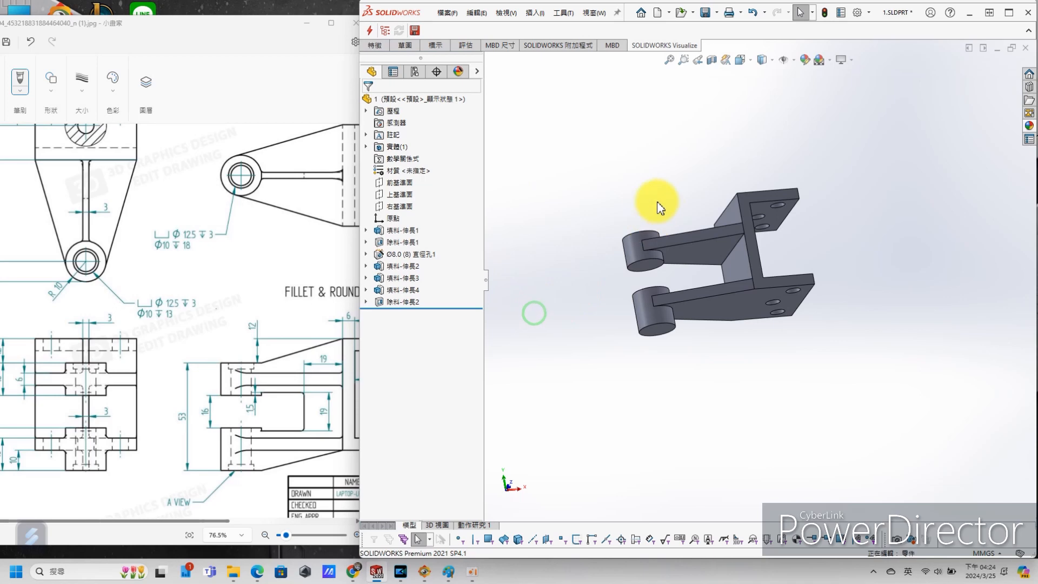
middle_drag(674, 197, 747, 308)
click(409, 185)
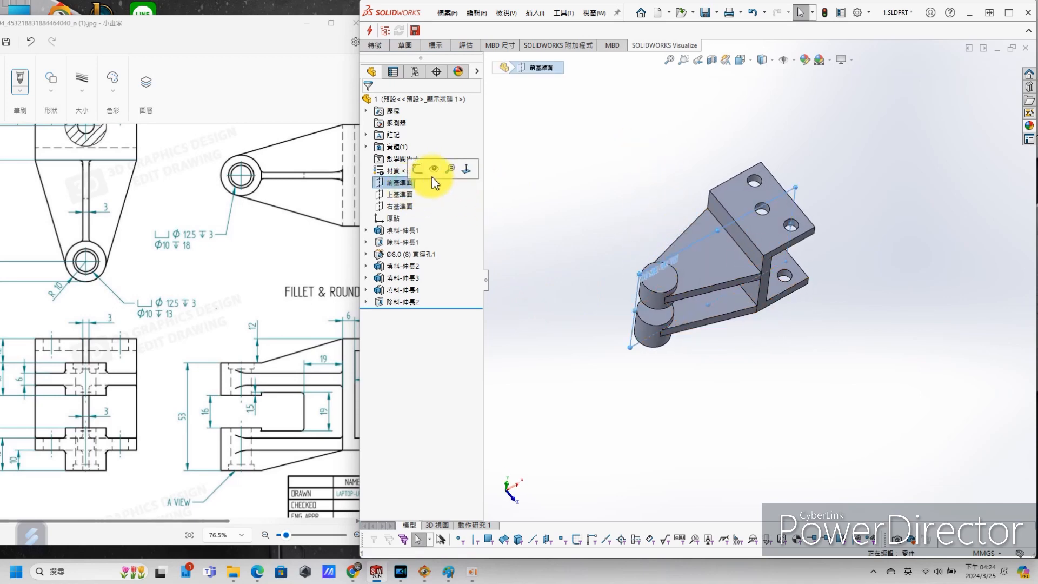
click(415, 169)
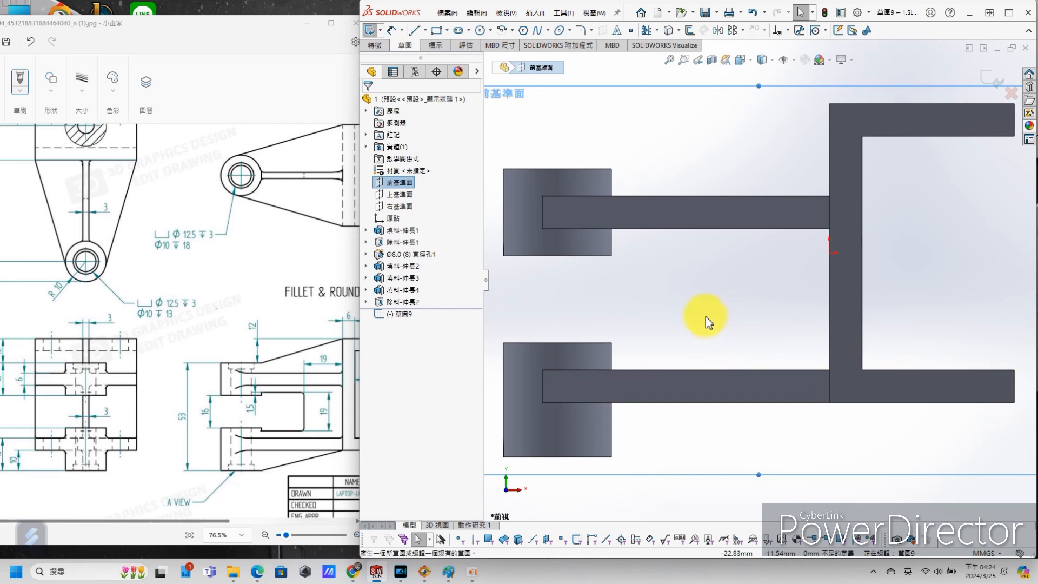
scroll(706, 319, up, 4)
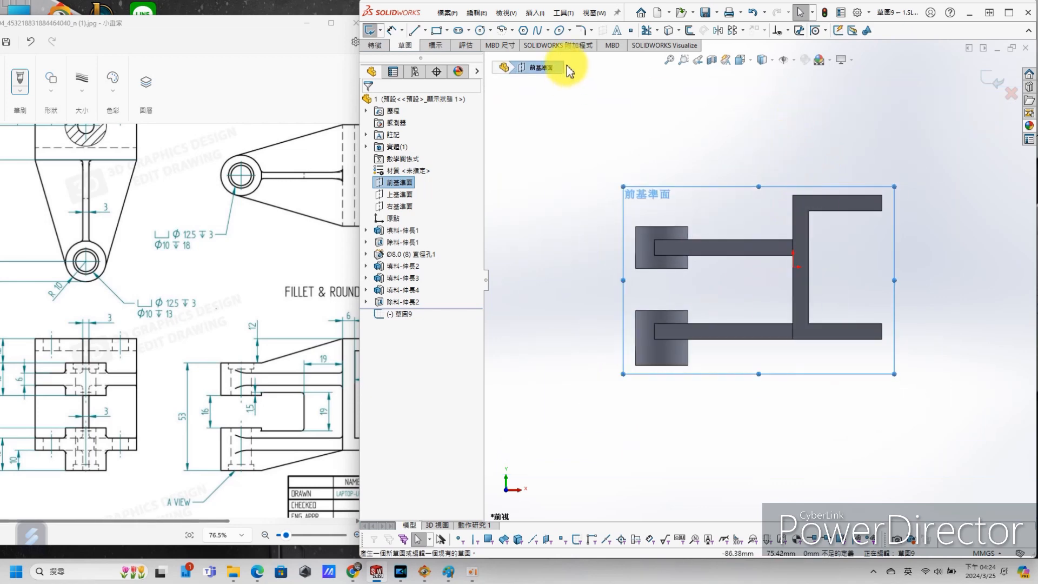
click(415, 30)
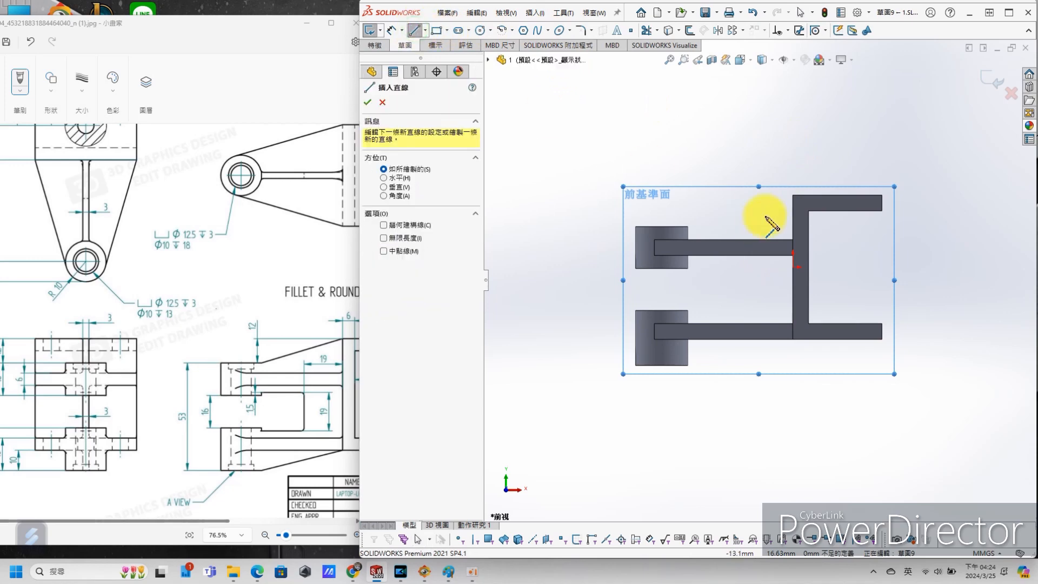
click(793, 196)
click(688, 226)
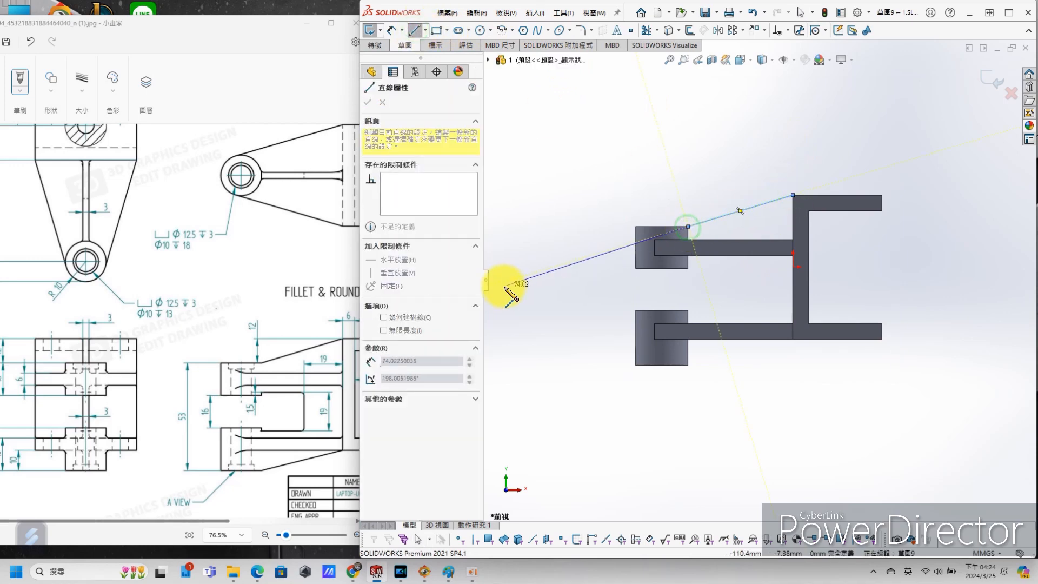
key(Escape)
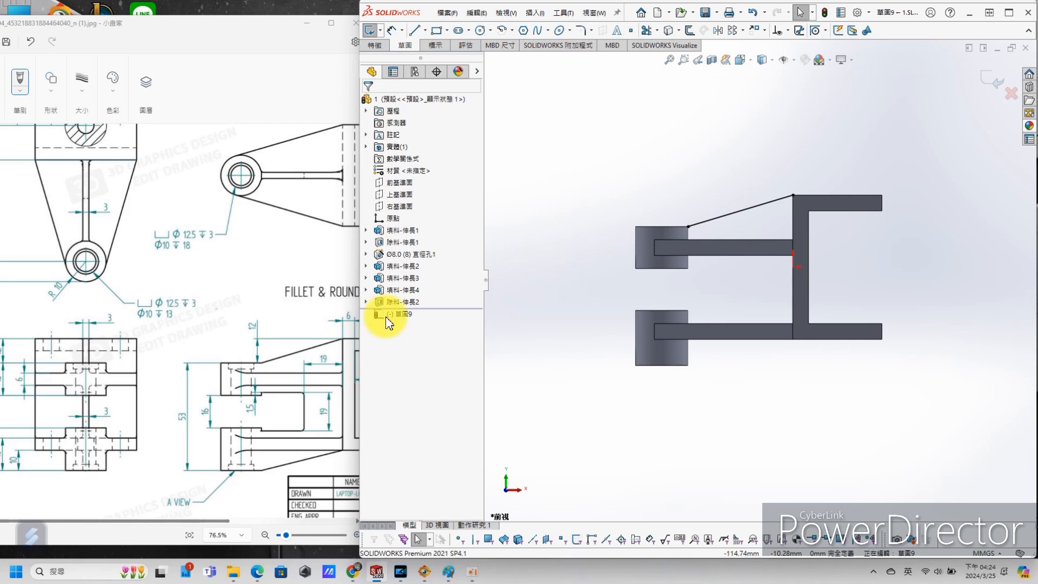
Create a 3 mm thick rib from the sloped line, thickened on both sides, parallel to the sketch, with the material side flipped.
key(ctrl+7)
key(s)
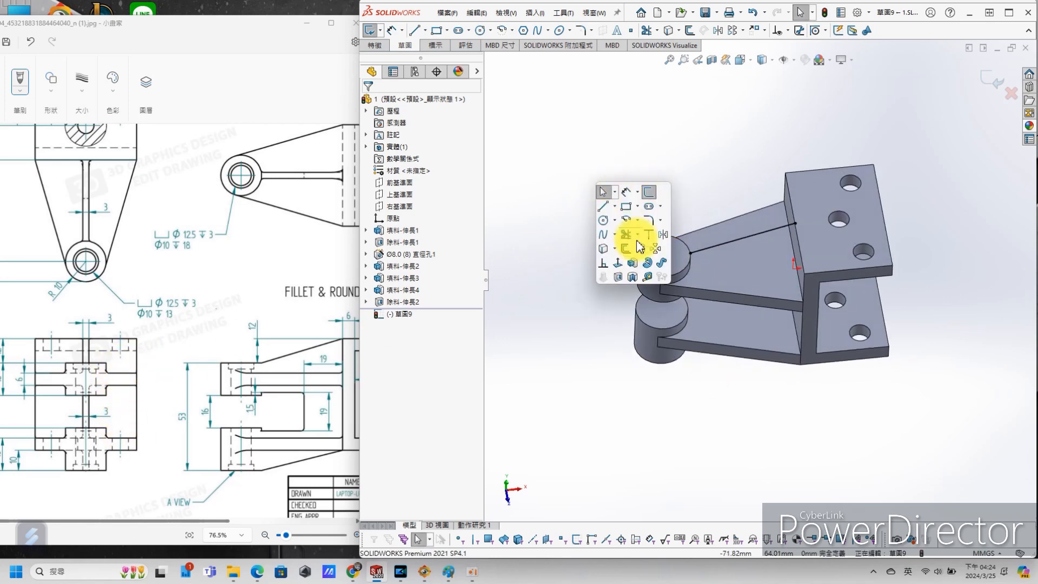
click(536, 13)
mouse_move(574, 56)
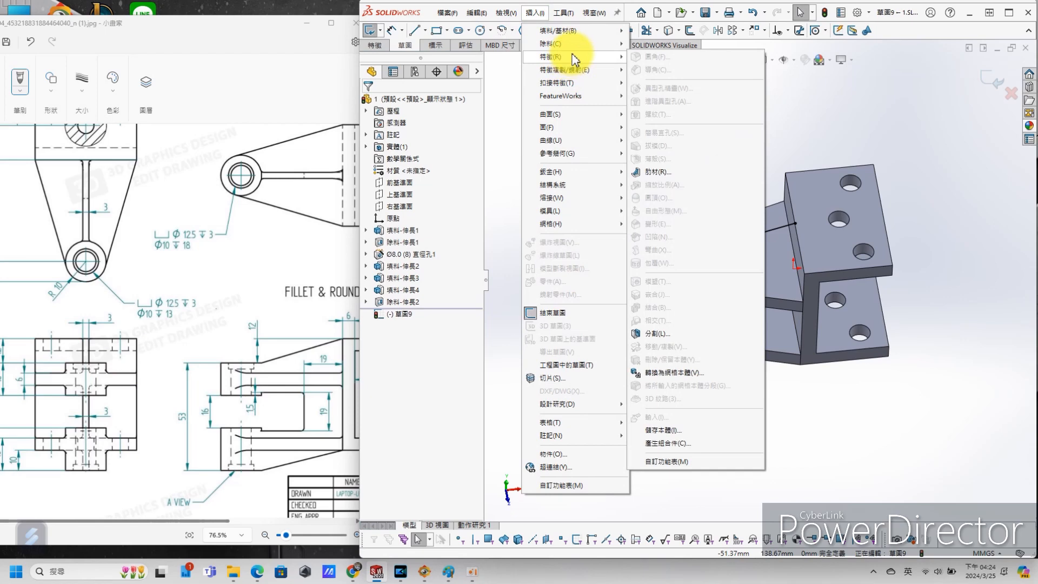
click(657, 171)
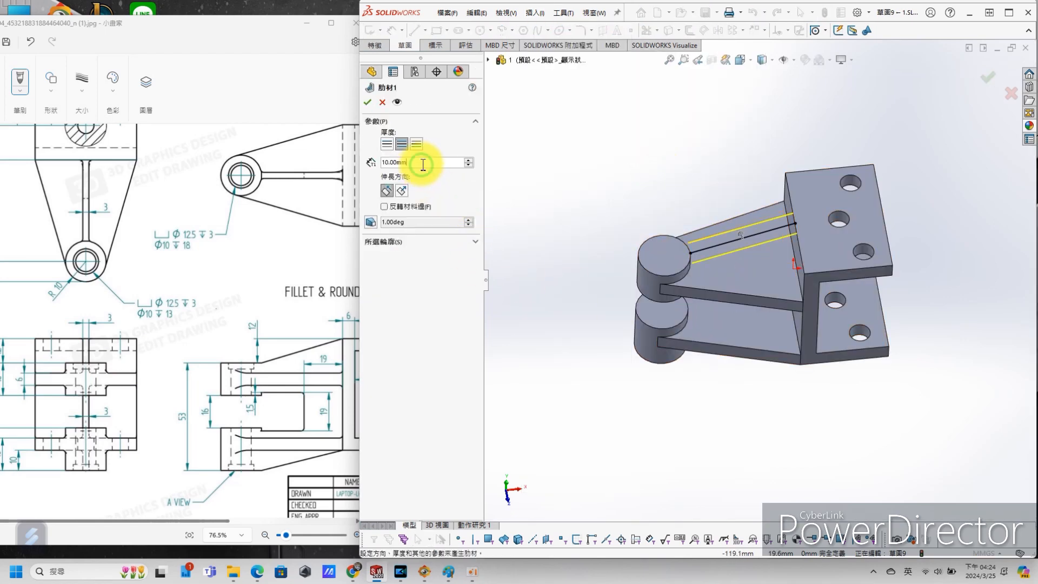
double_click(395, 162)
key(Return)
scroll(745, 190, down, 2)
middle_drag(725, 228, 702, 213)
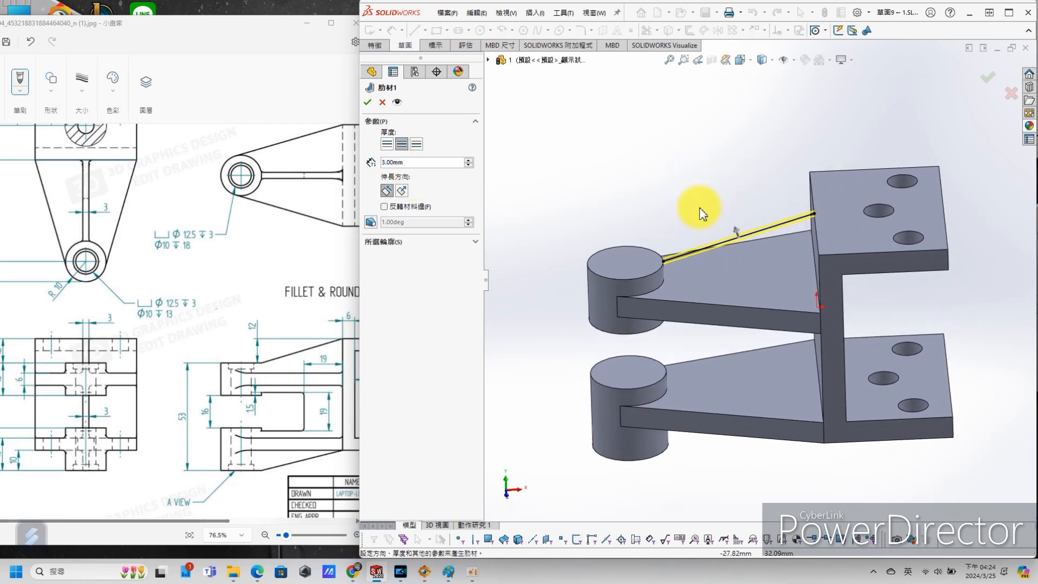
click(402, 191)
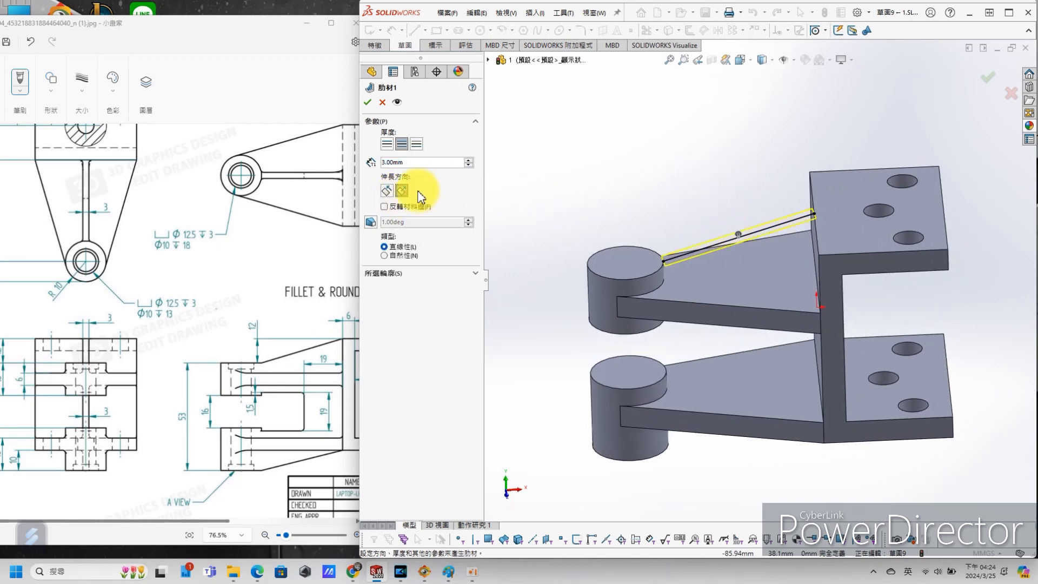
click(385, 206)
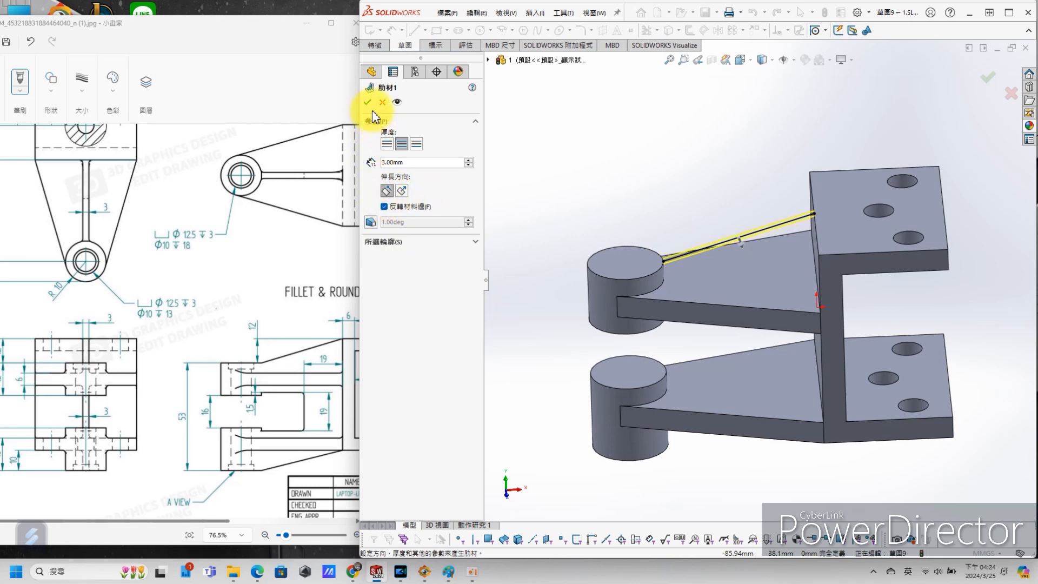
click(371, 105)
On the Front Plane, sketch an open three-line profile between the arms, about 29 mm long and 20 mm high, starting and ending at the bosses.
scroll(732, 301, down, 3)
mouse_move(732, 301)
middle_down()
mouse_move(732, 269)
mouse_move(718, 319)
mouse_move(771, 359)
middle_up()
scroll(763, 332, up, 3)
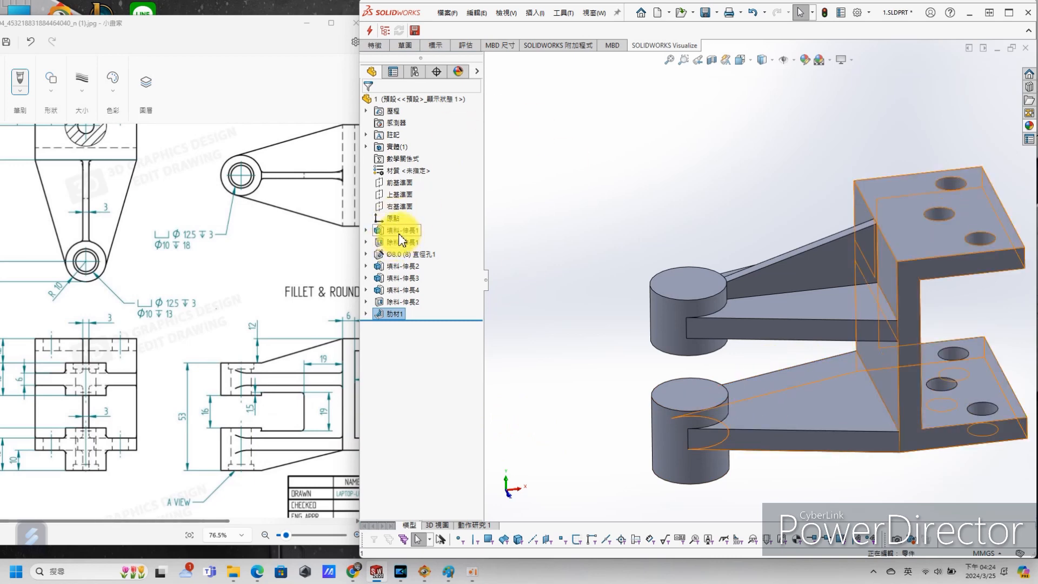
click(397, 184)
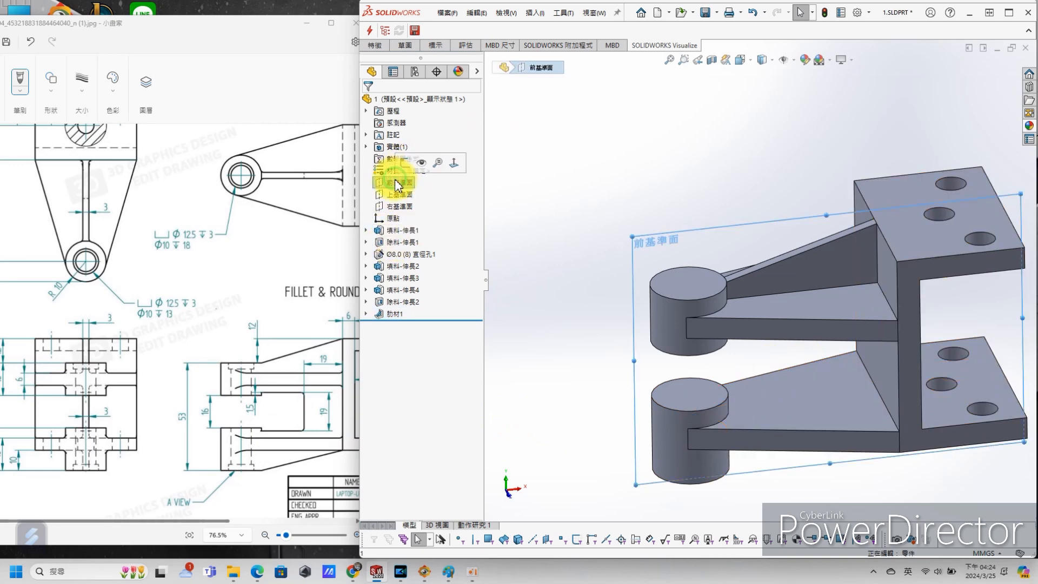
click(409, 163)
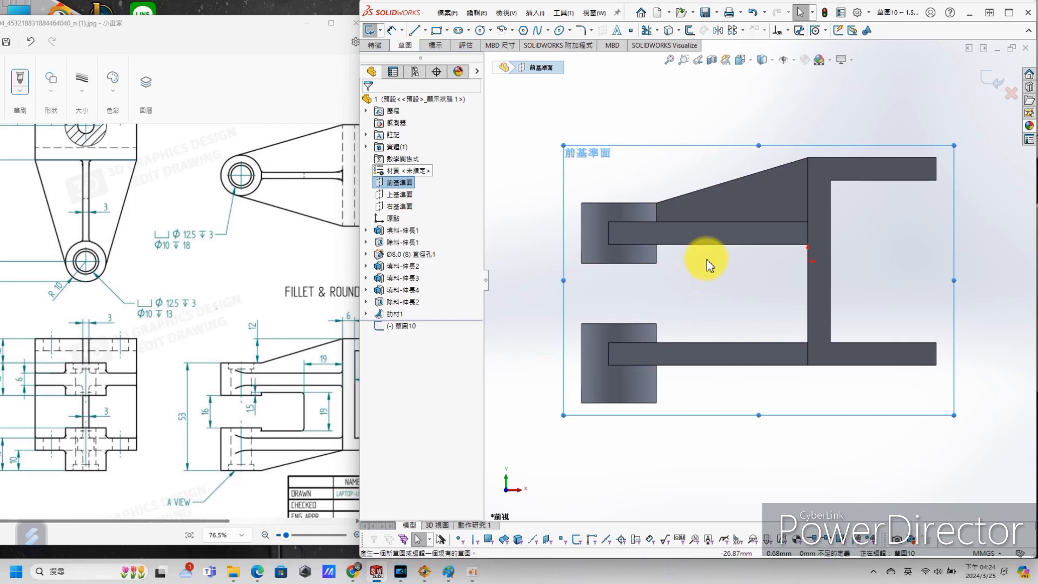
key(s)
click(737, 277)
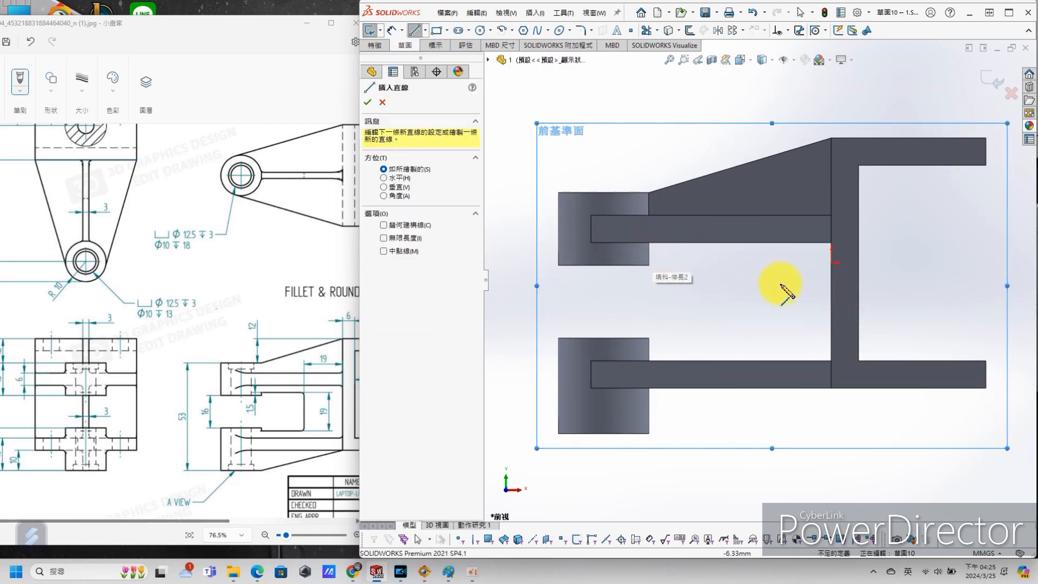
click(648, 259)
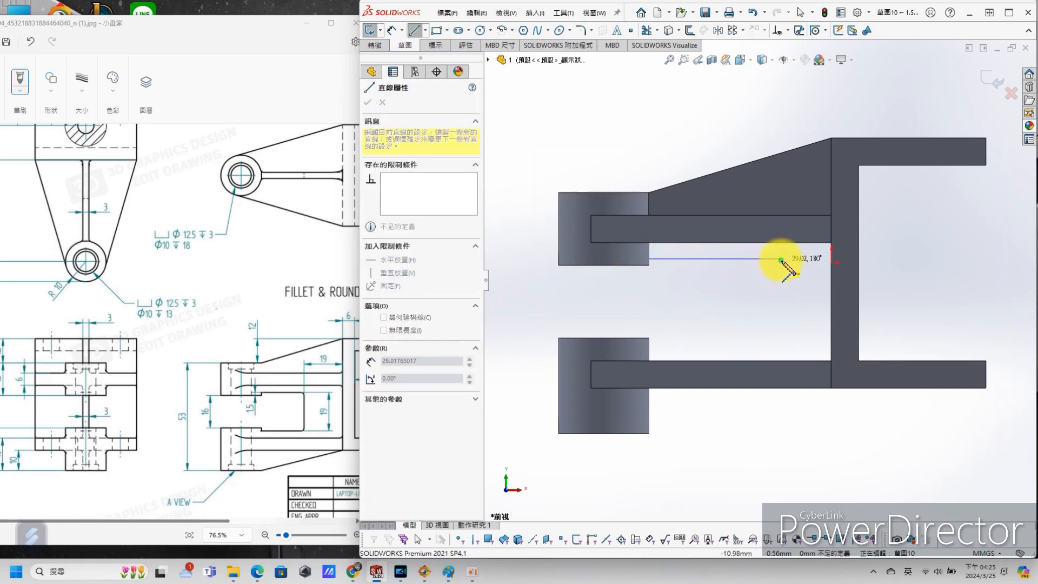
click(781, 259)
click(782, 349)
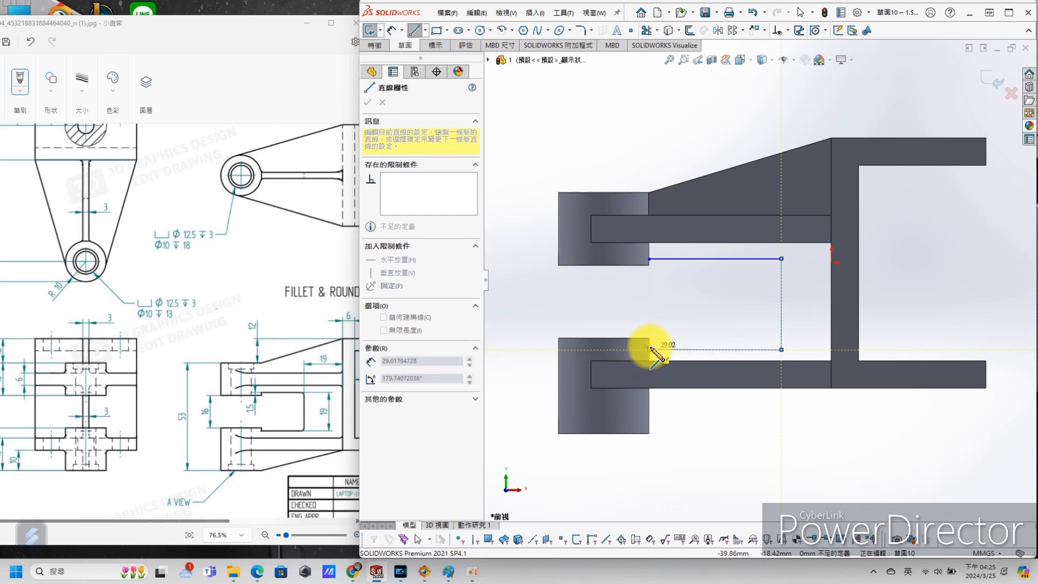
click(650, 349)
key(Escape)
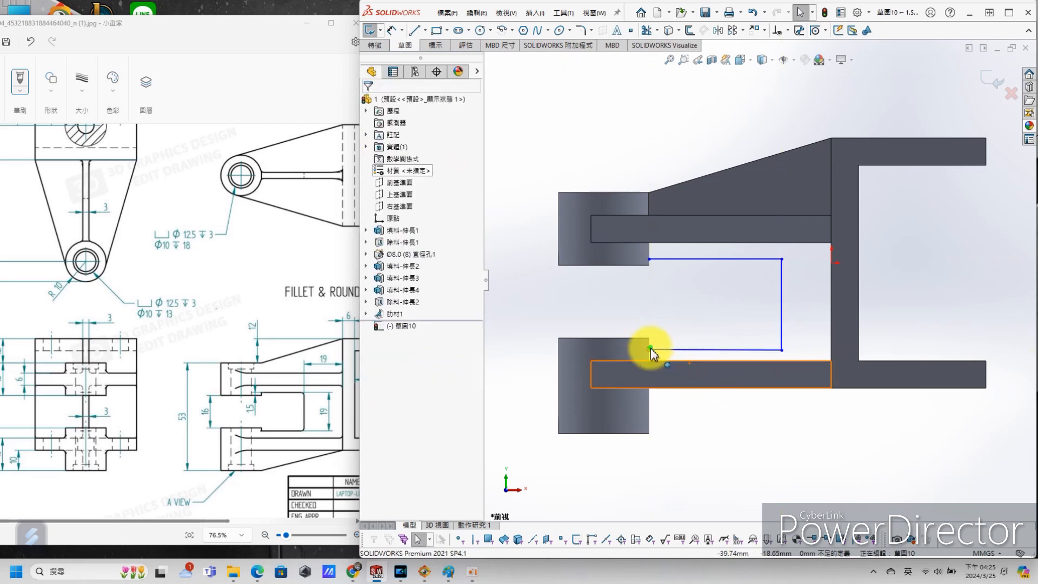
Delete the midpoint relation on the lower line's endpoint and make that point coincident with the lower boss's vertical edge.
click(650, 348)
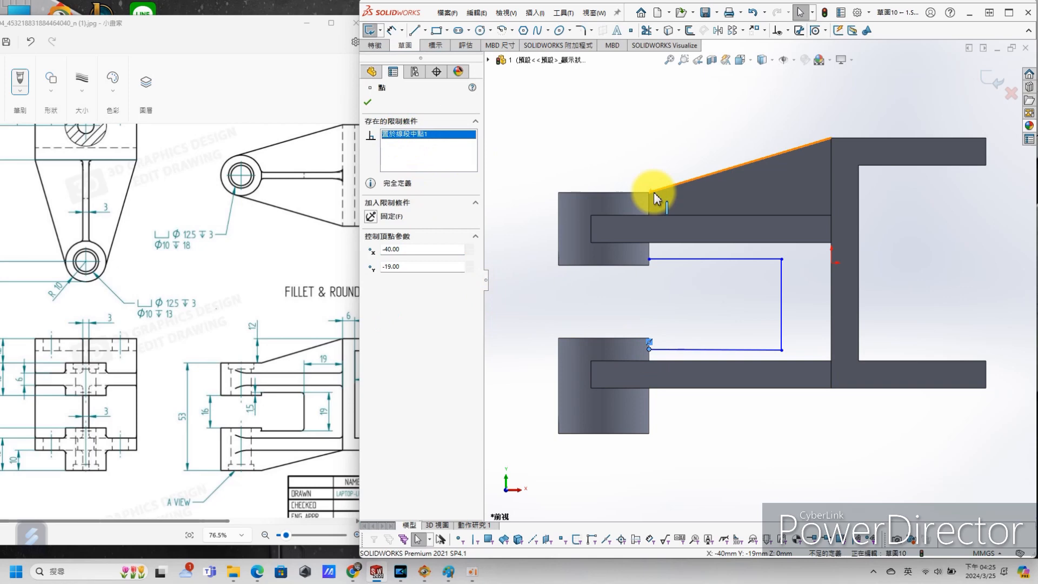
key(Delete)
key(Escape)
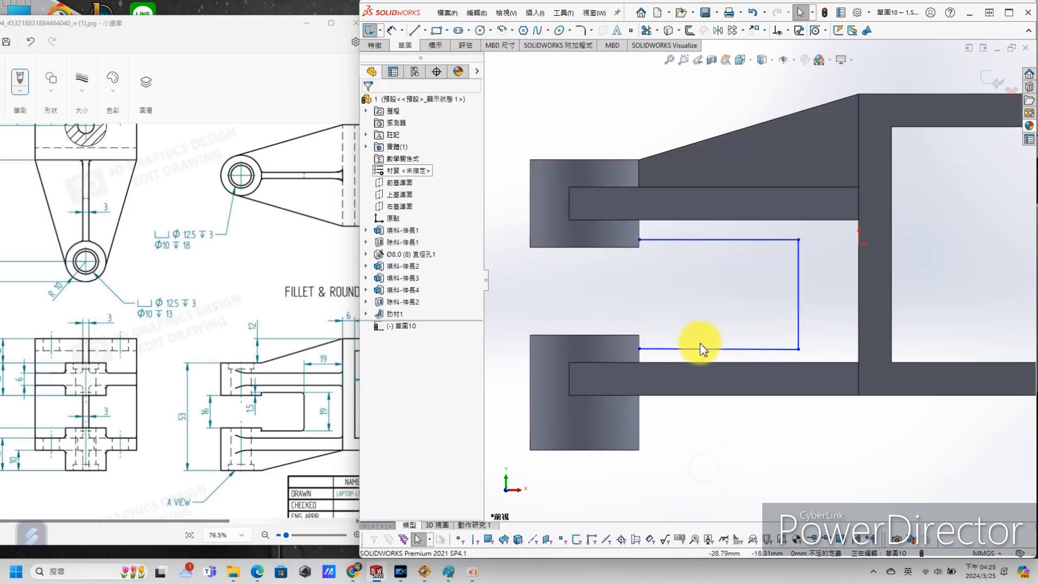
scroll(615, 341, down, 8)
click(625, 324)
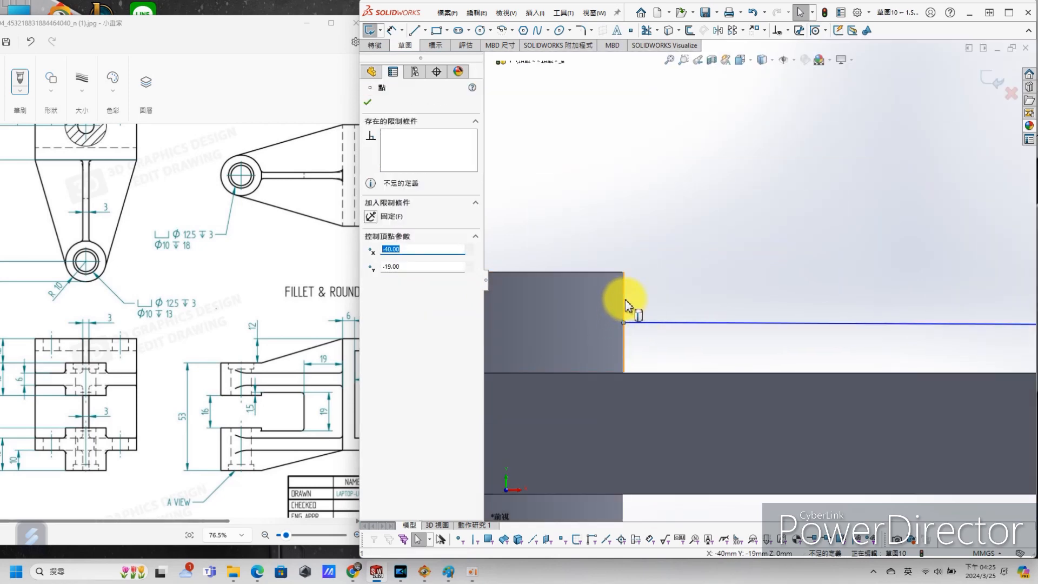
ctrl+click(624, 307)
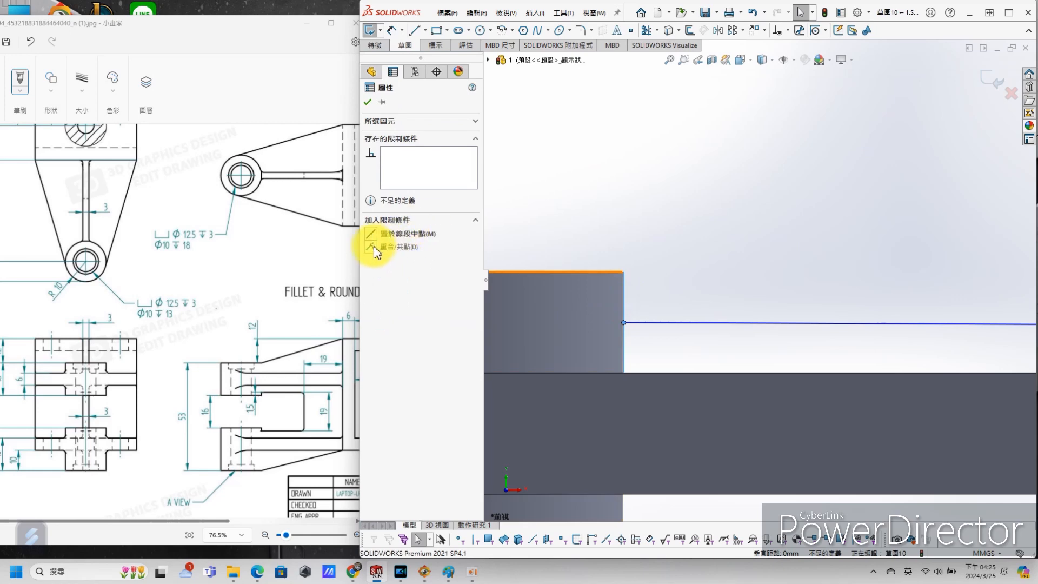
click(635, 217)
scroll(730, 261, up, 6)
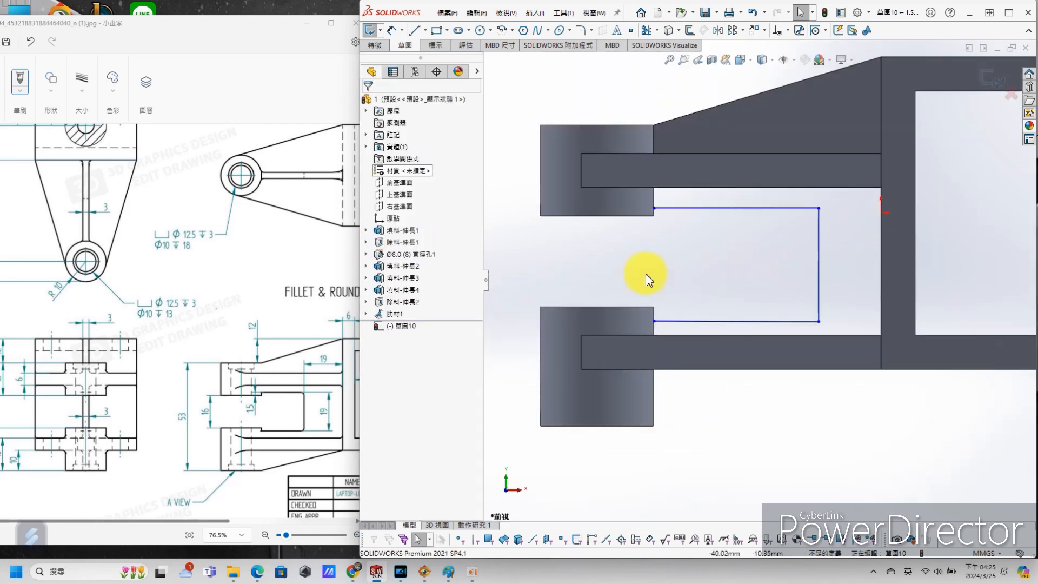
Dimension the profile's upper line 1.5 mm above the upper boss's bottom edge and set the vertical line's length to 19 mm.
key(s)
click(681, 275)
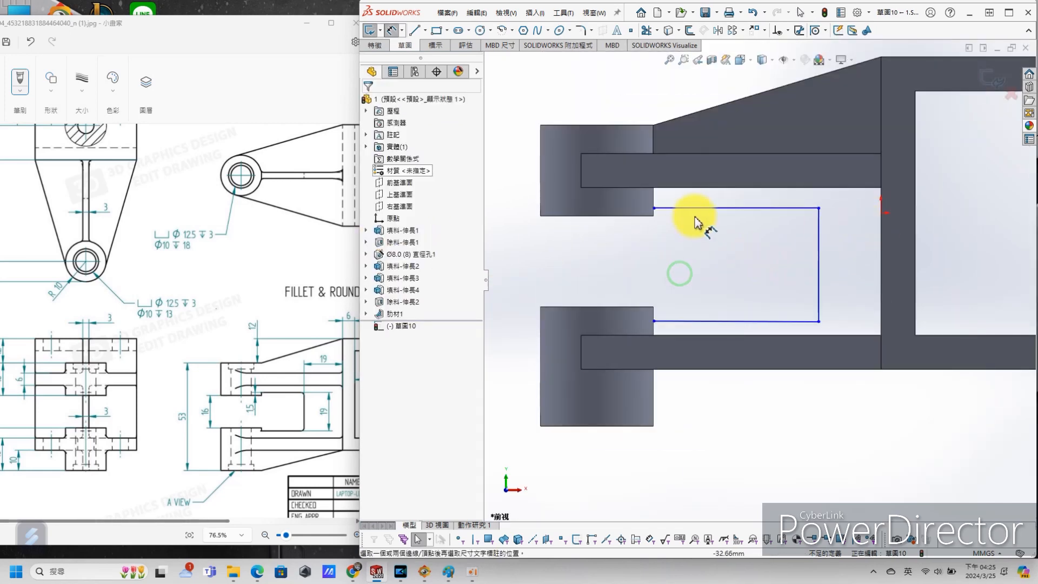
click(691, 211)
click(634, 217)
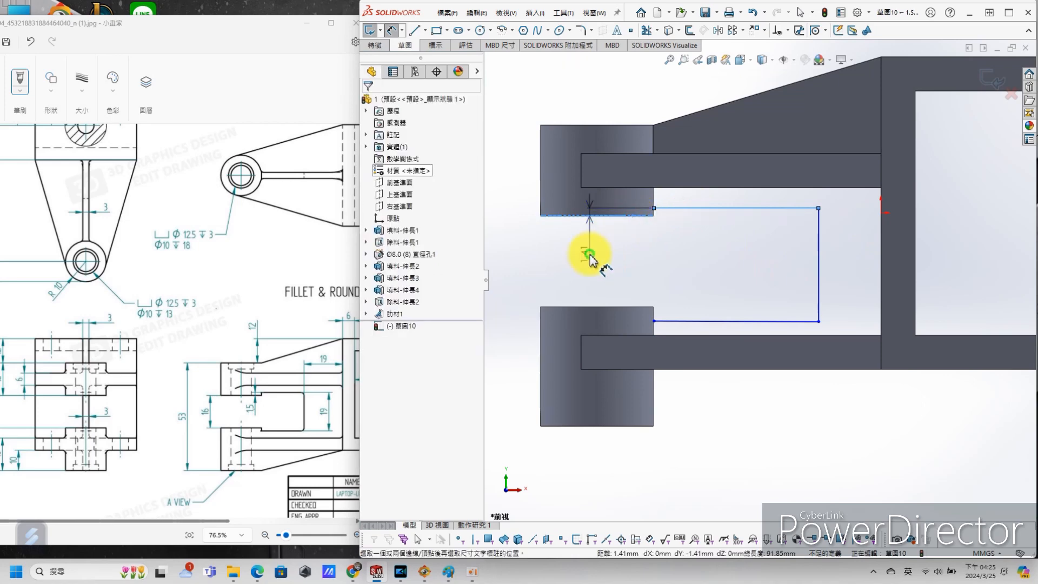
click(594, 259)
key(Return)
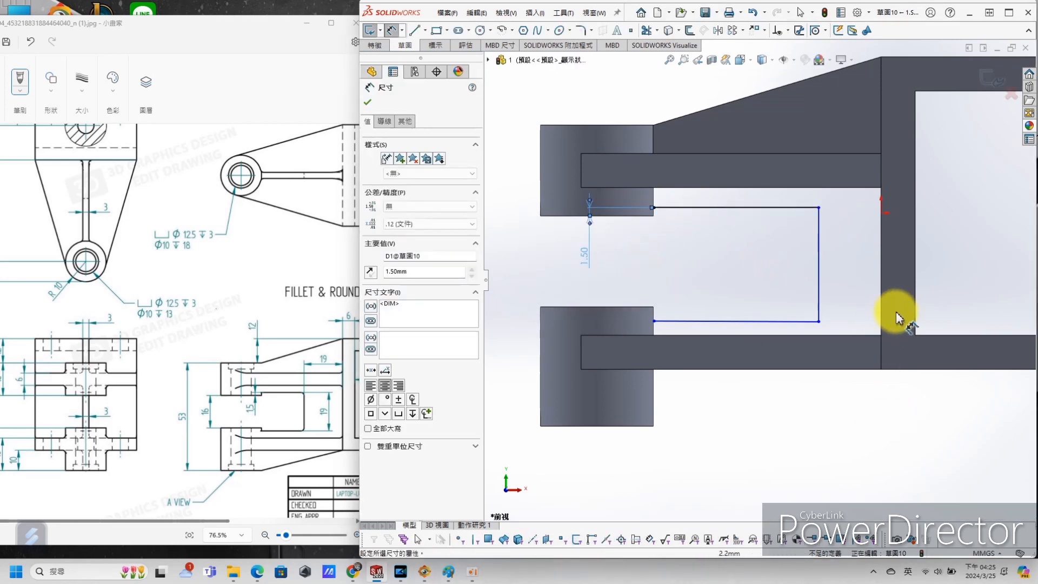
click(821, 251)
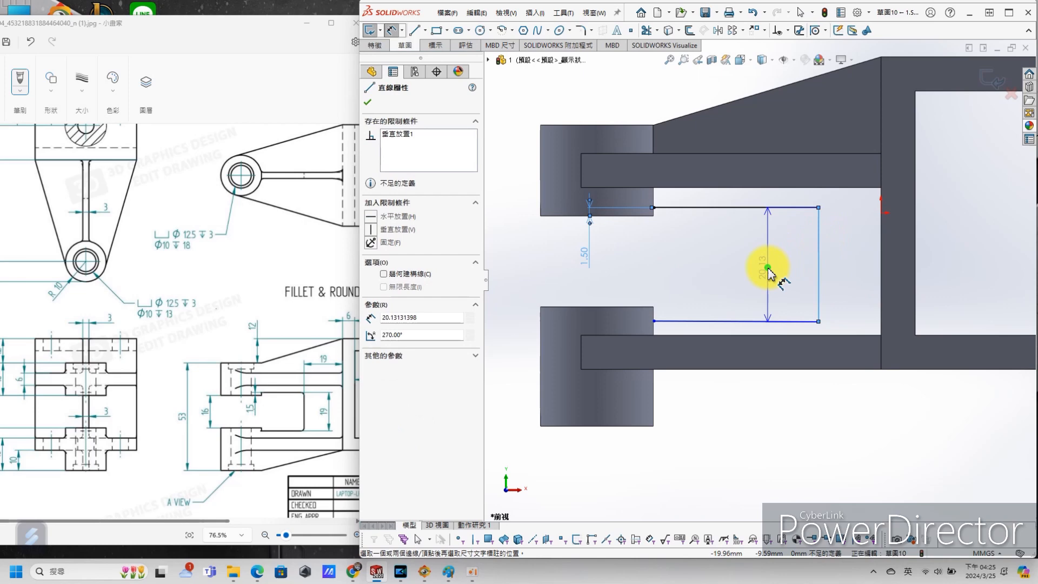
click(768, 269)
key(Return)
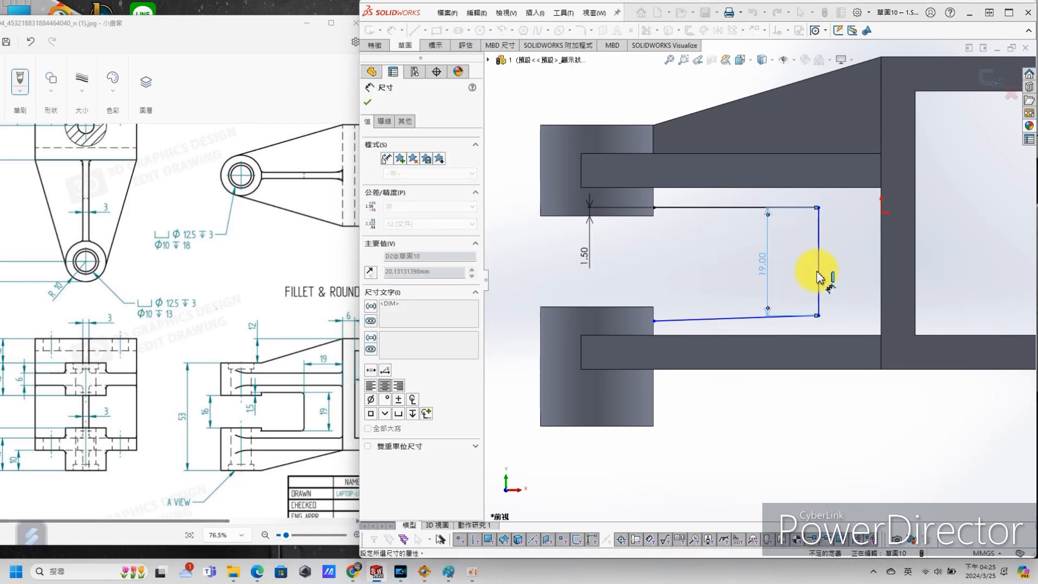
Dimension the profile's vertical line 19 mm from the vertical plate's edge between the arms.
click(821, 281)
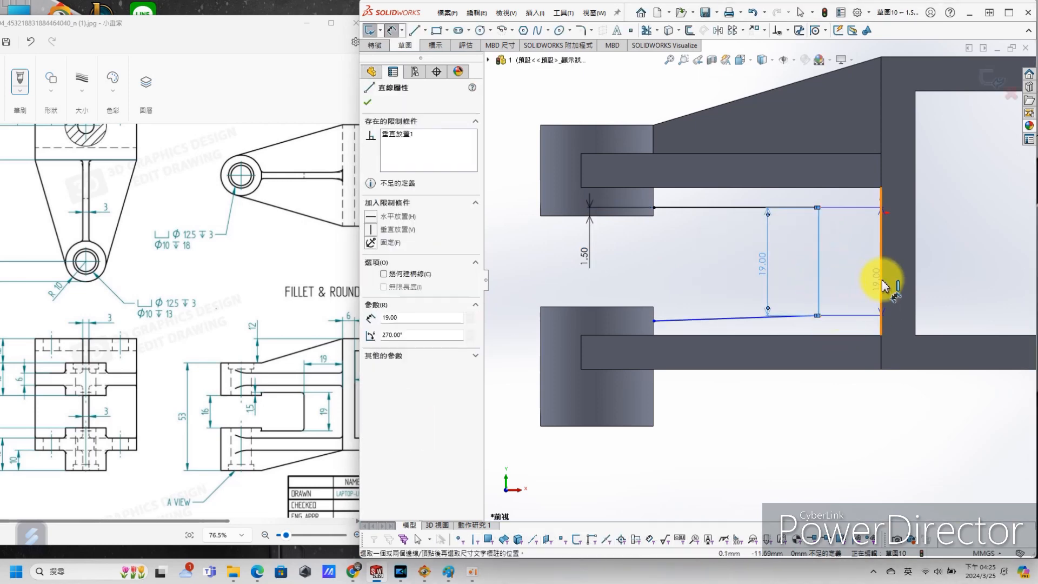
click(882, 288)
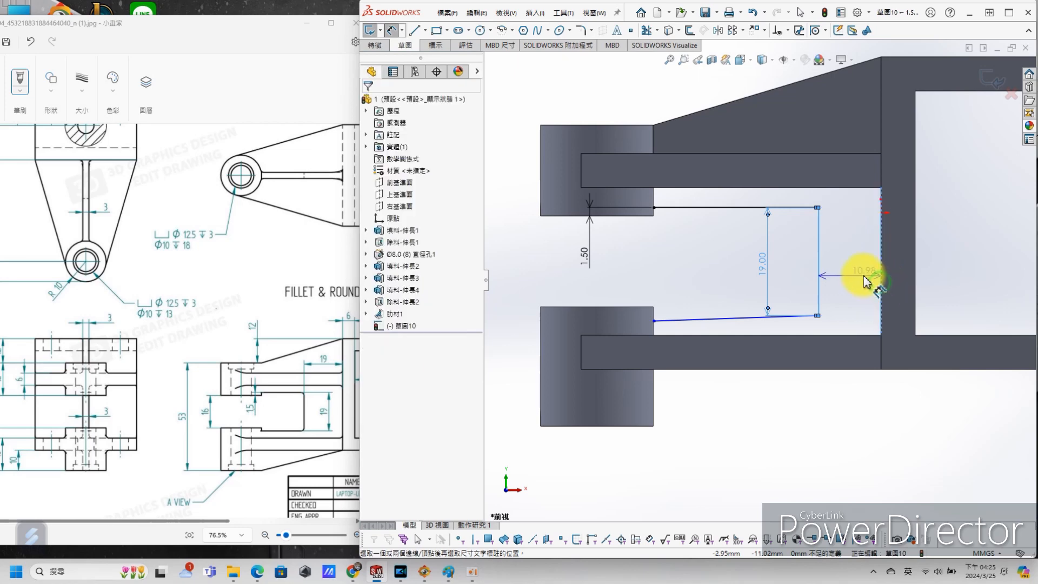
click(899, 276)
key(Return)
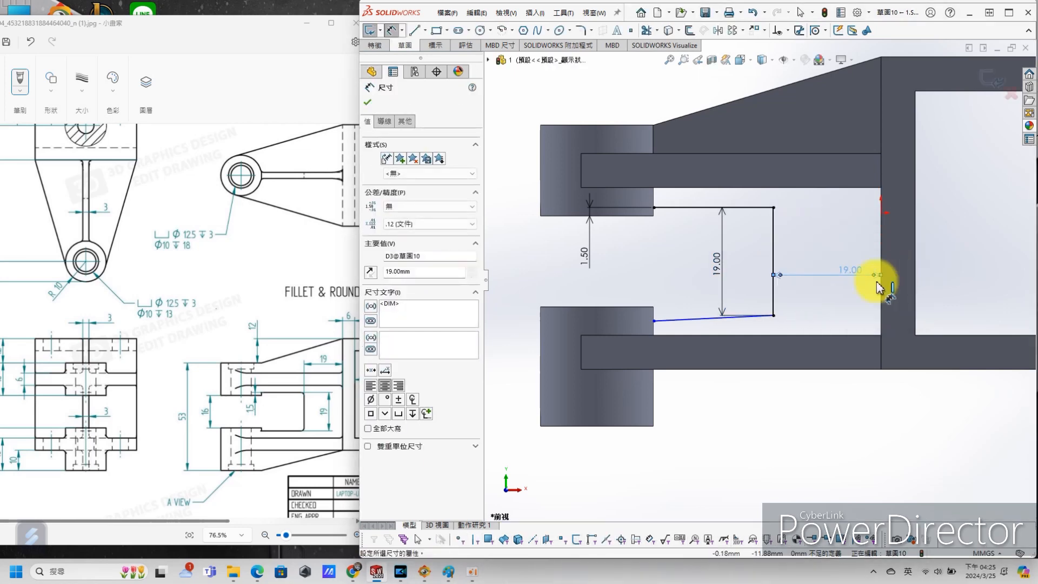
key(Escape)
Add a horizontal relation to the profile's lower line.
click(681, 320)
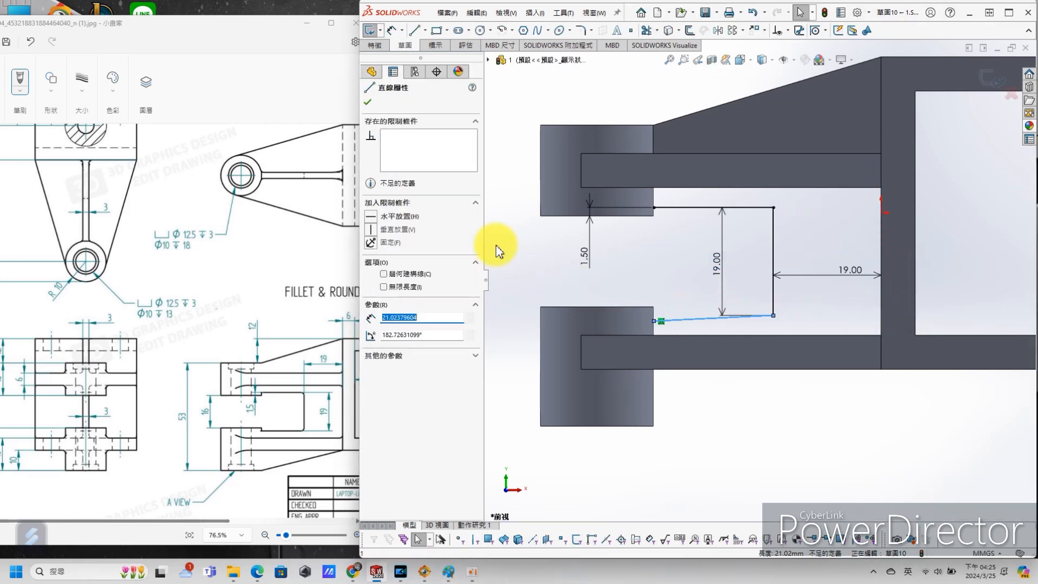
click(371, 216)
click(790, 449)
Create a 3 mm thick rib from the three-line profile between the arms, thickened on both sides and parallel to the sketch.
scroll(747, 292, up, 3)
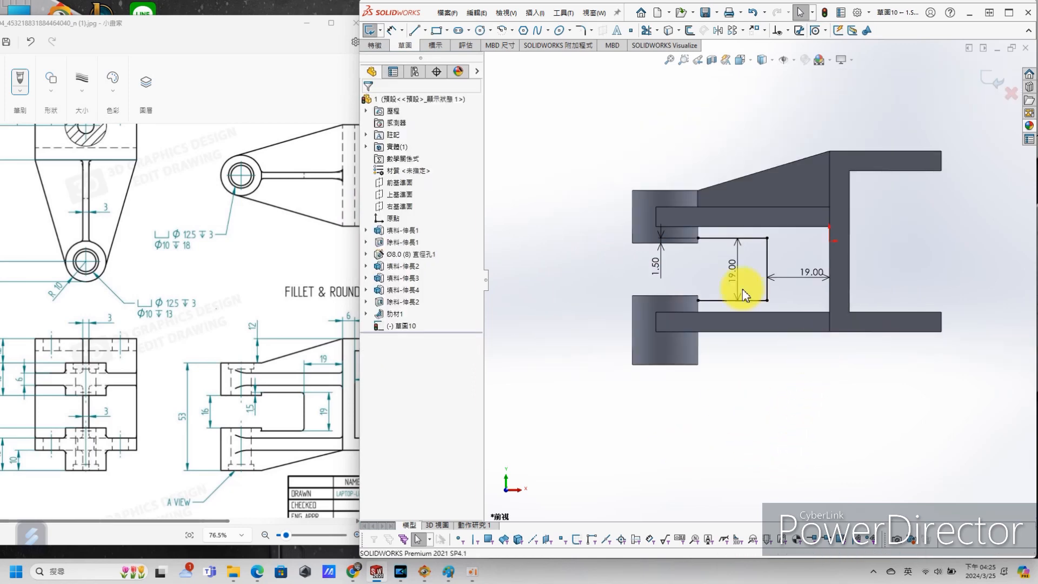
key(ctrl+7)
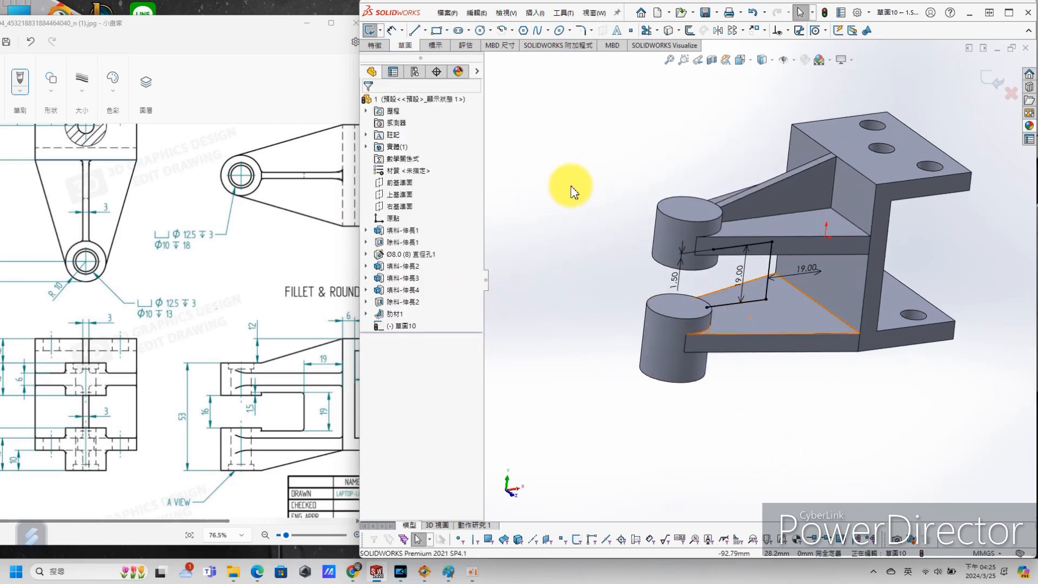
click(535, 12)
mouse_move(562, 57)
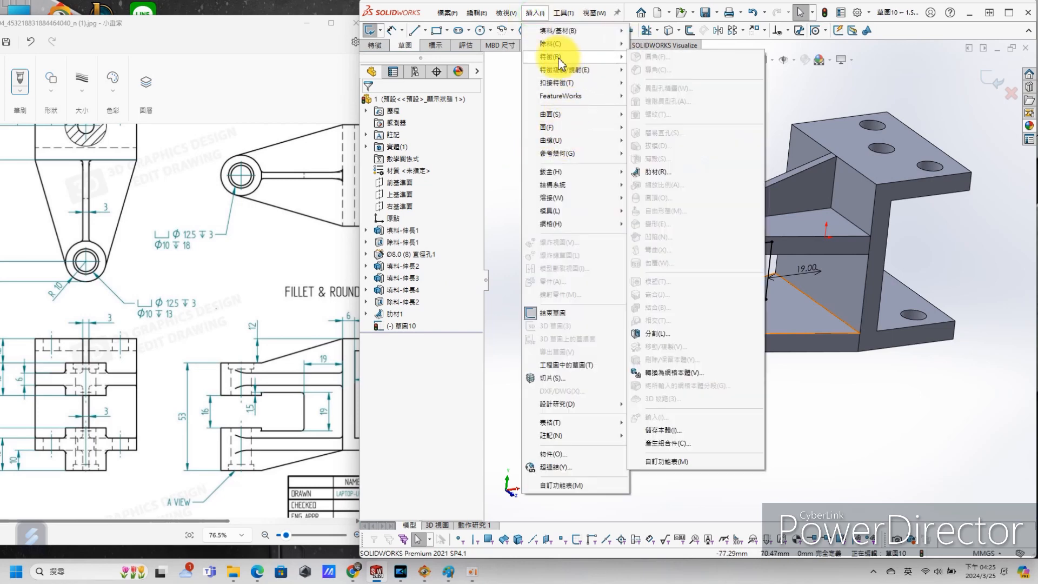
click(659, 169)
middle_drag(572, 231, 547, 227)
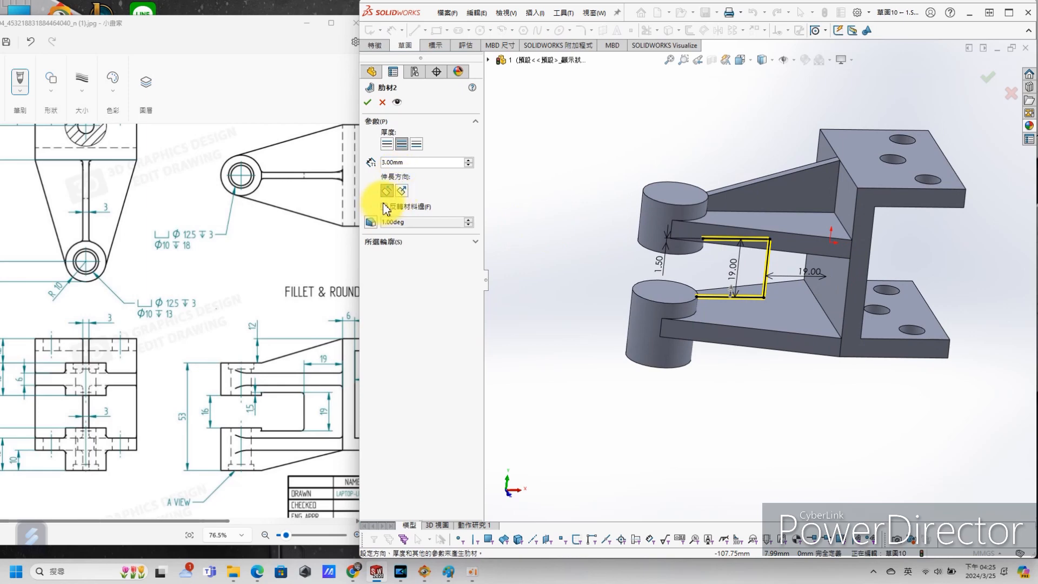
click(368, 102)
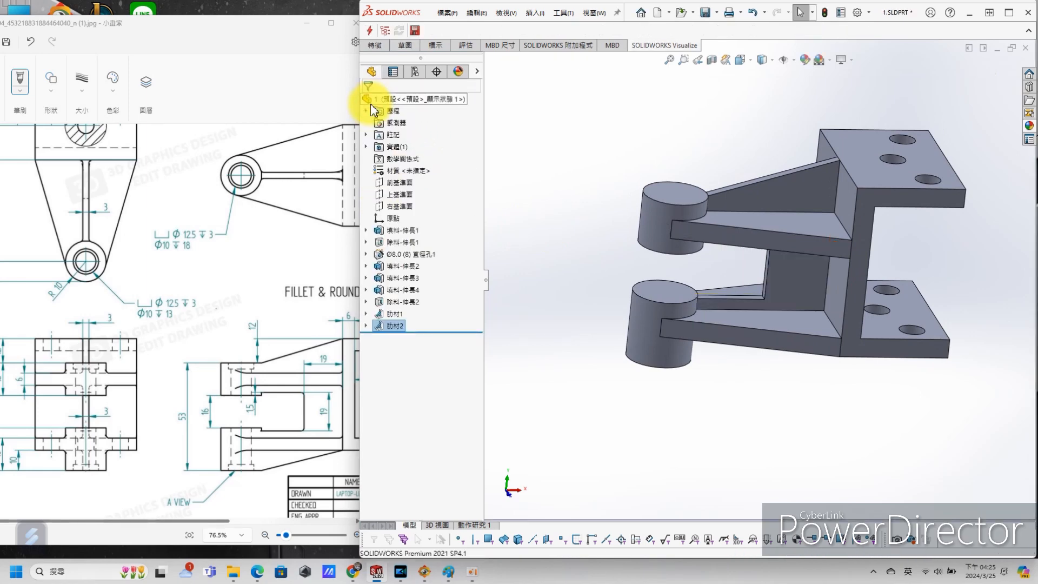
On the Front Plane, sketch a sloped line from the lower boss's bottom corner to the plate's corner under the lower arm.
middle_drag(696, 392, 755, 338)
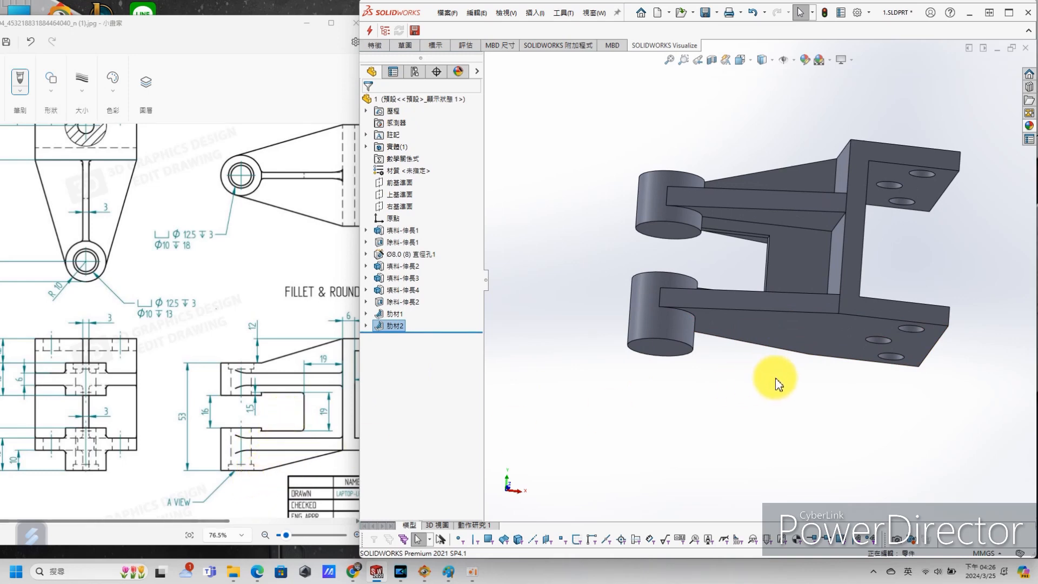
click(399, 184)
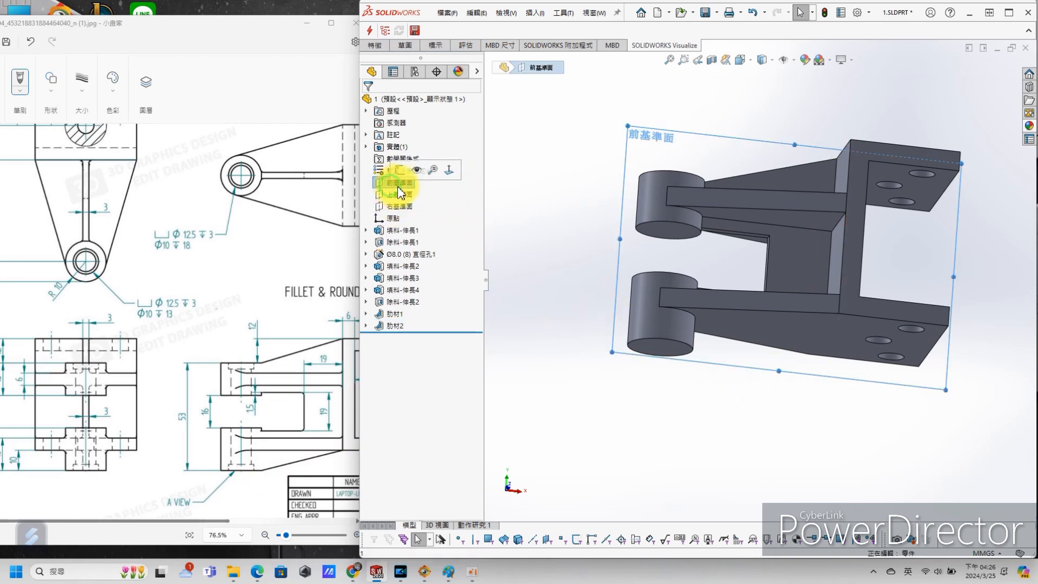
click(399, 171)
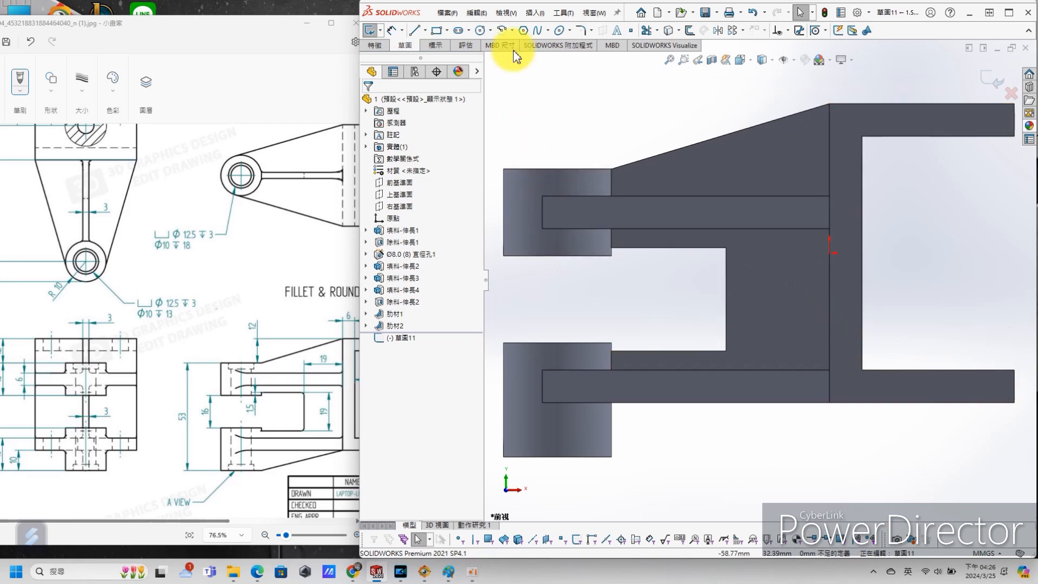
click(420, 33)
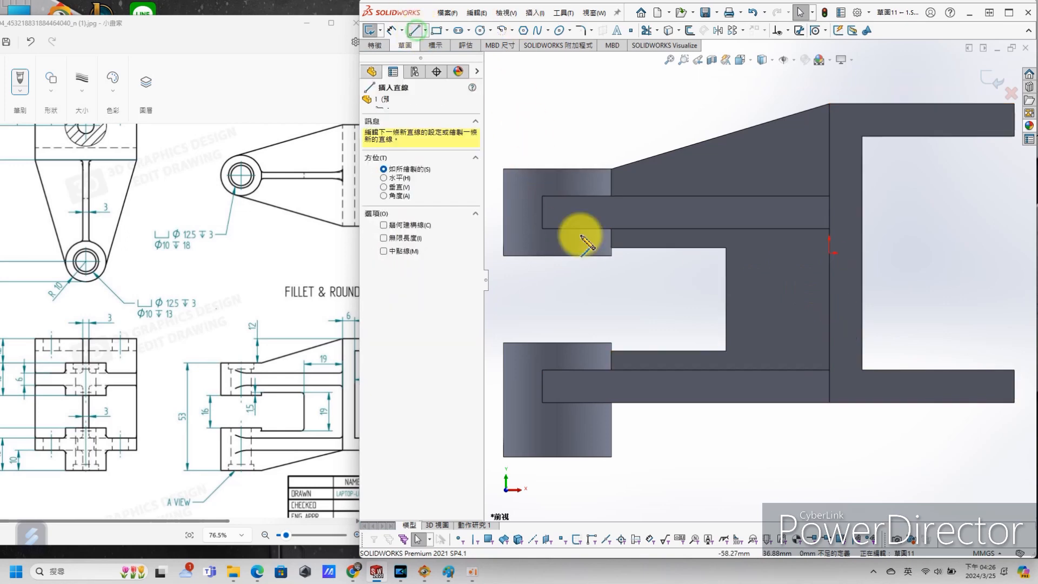
click(612, 457)
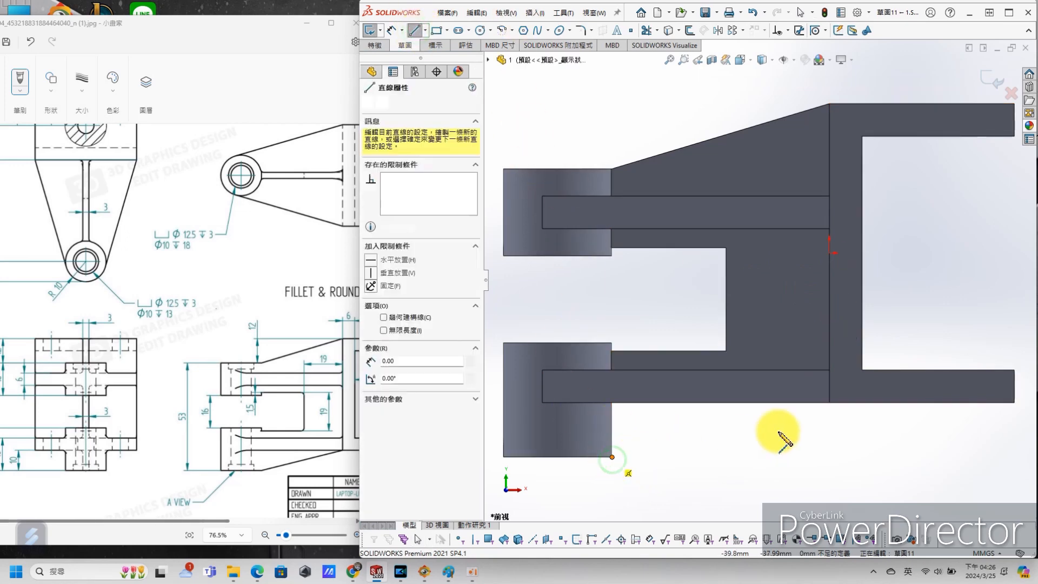
click(829, 403)
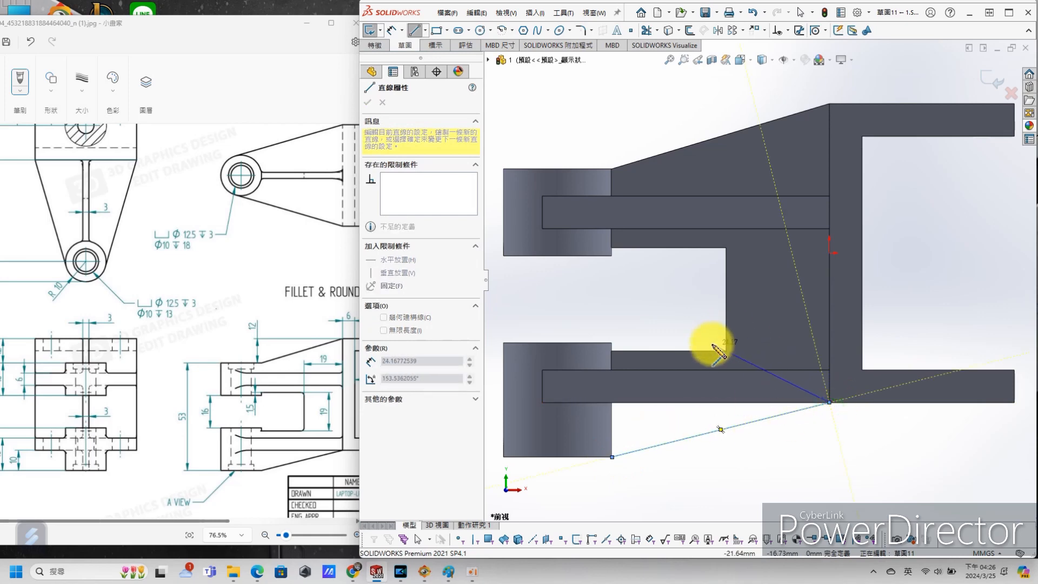
key(Escape)
Try to create a 3 mm thick rib from the sloped line below the lower arm, toggling the flipped material side.
scroll(703, 375, up, 4)
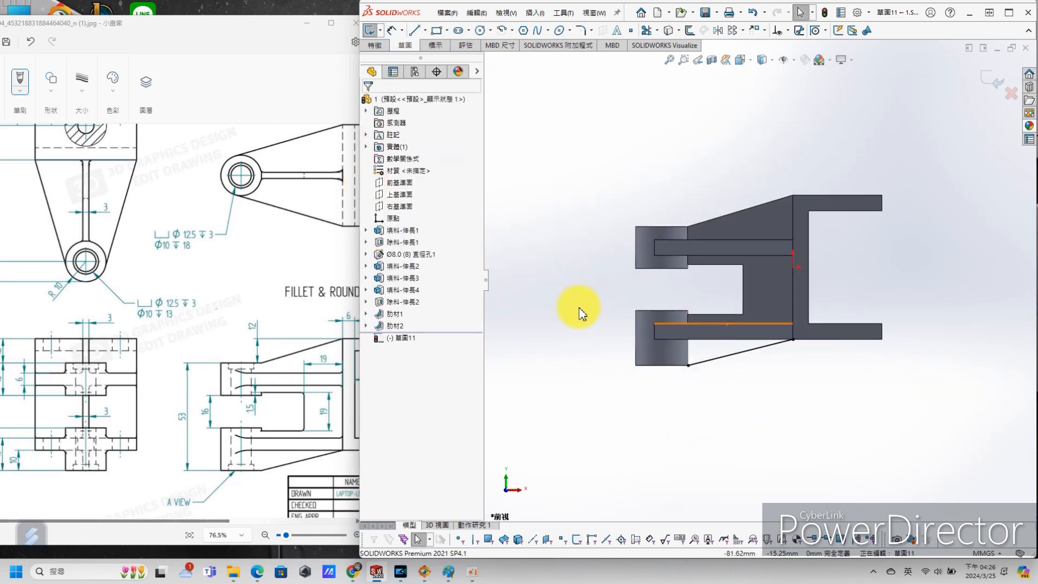
click(535, 13)
mouse_move(562, 58)
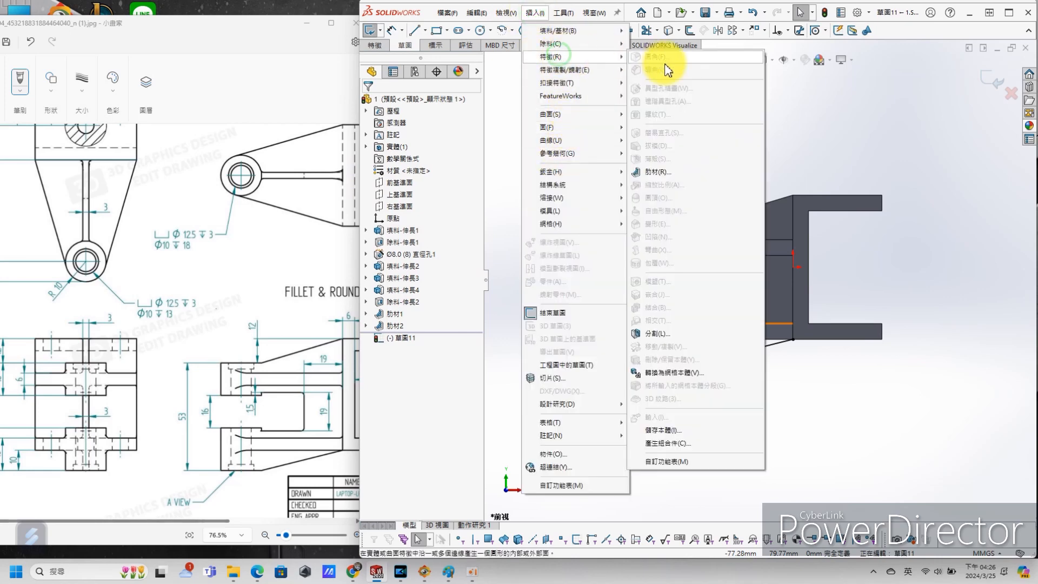
click(672, 173)
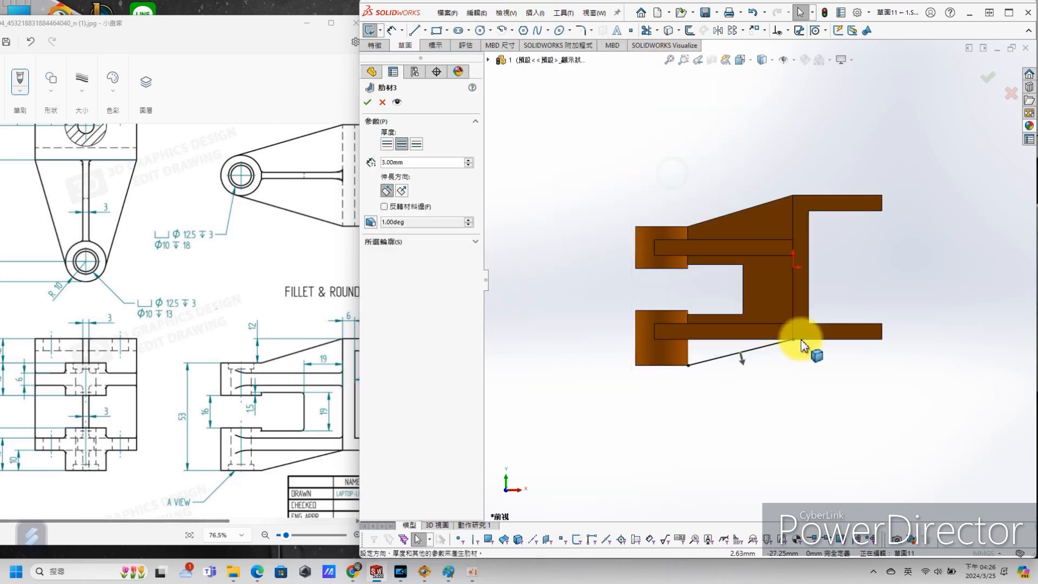
click(384, 207)
middle_drag(549, 317, 535, 254)
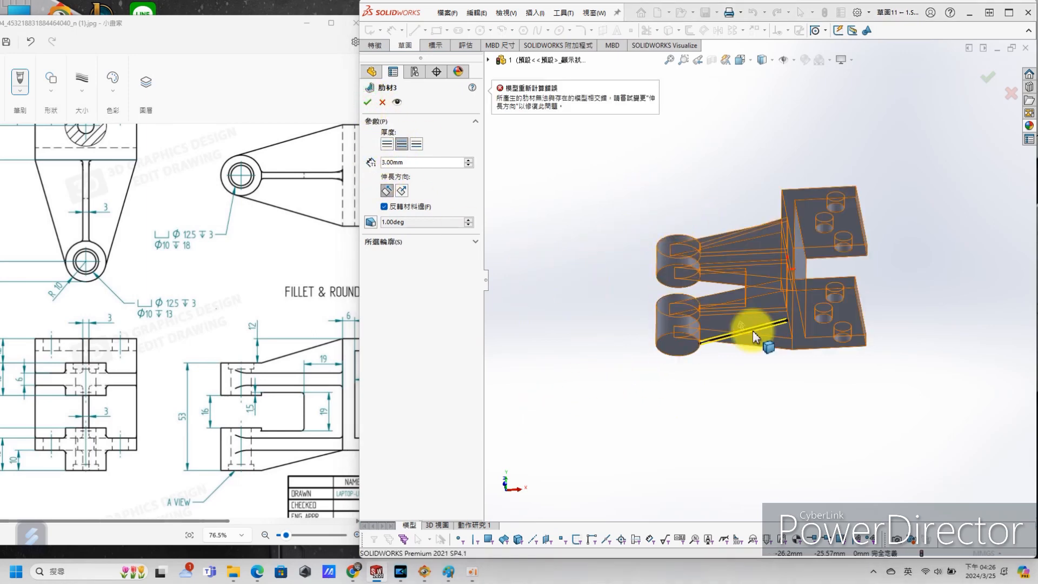
scroll(730, 336, down, 8)
middle_drag(739, 409, 725, 400)
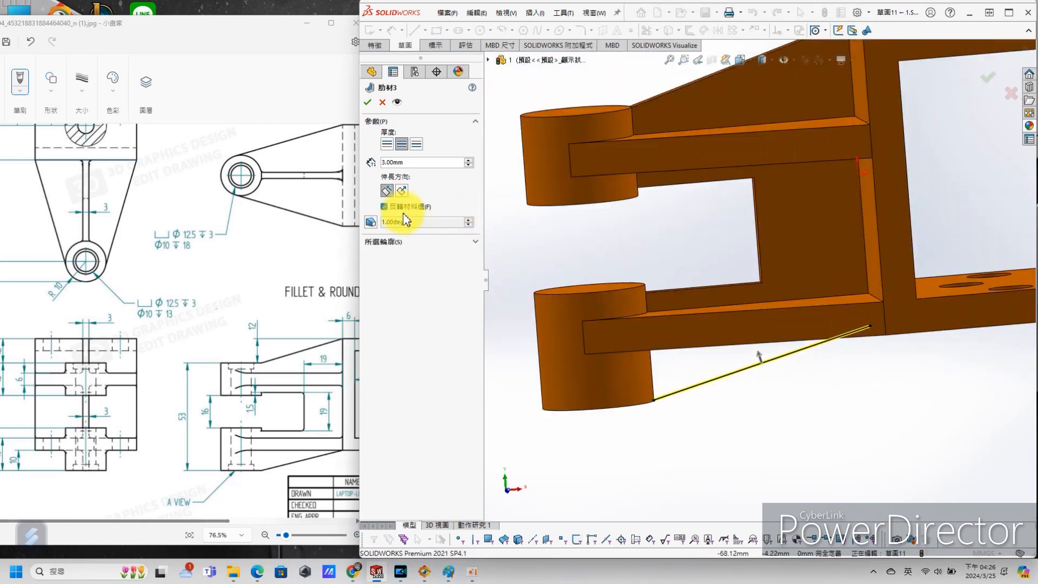
click(385, 207)
middle_drag(806, 350, 836, 300)
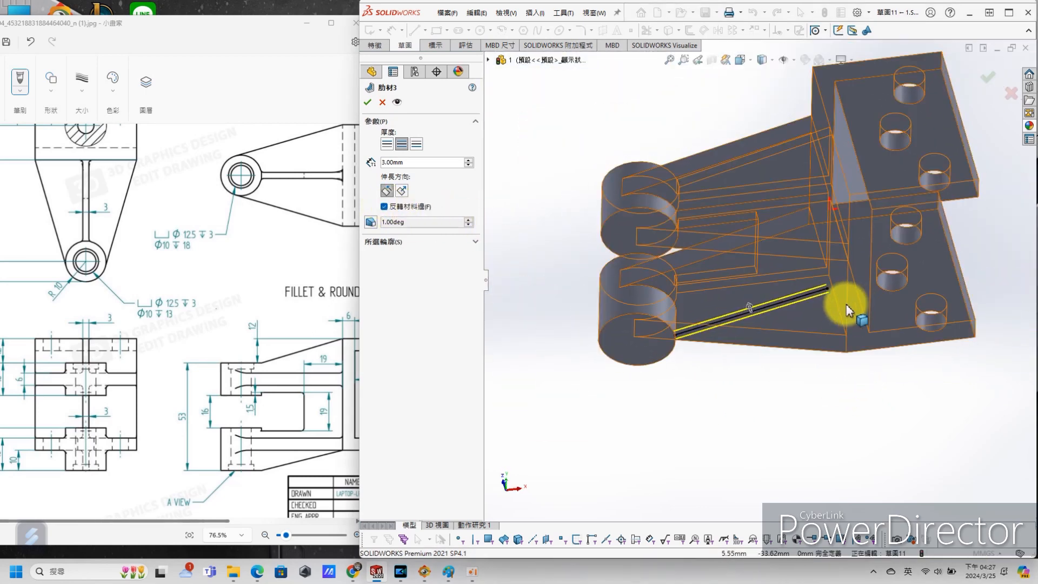
scroll(843, 302, down, 3)
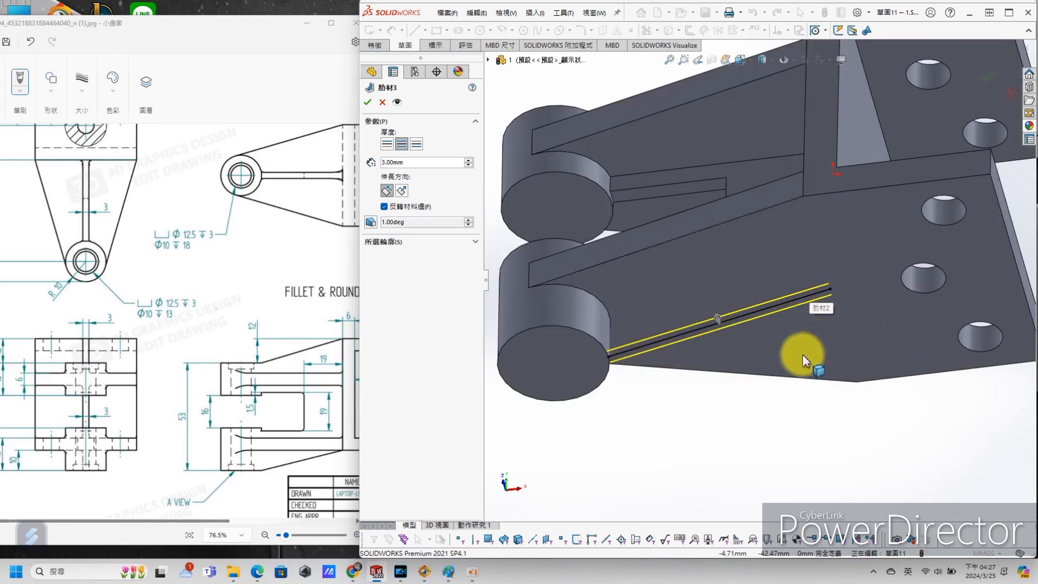
key(Escape)
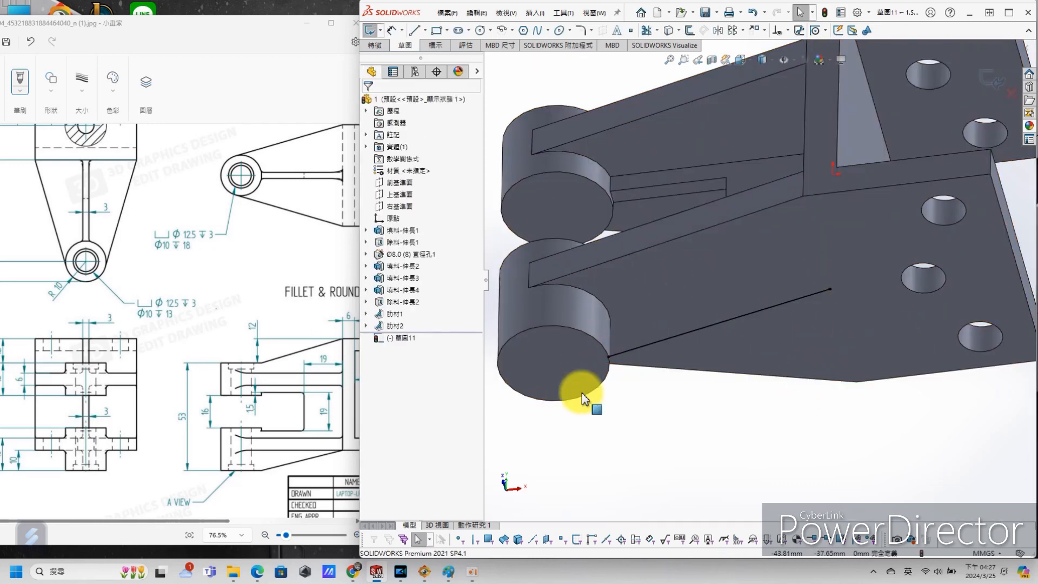
Exit the sloped-line sketch and discard its changes.
click(1010, 93)
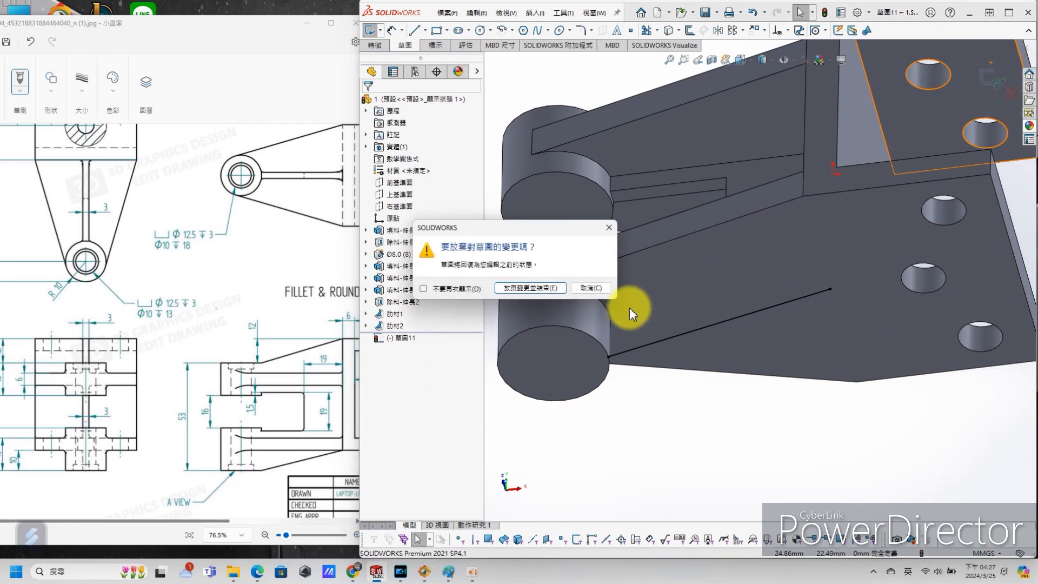
click(541, 290)
scroll(823, 359, up, 3)
mouse_move(823, 359)
middle_down()
mouse_move(792, 409)
mouse_move(794, 332)
mouse_move(802, 342)
mouse_move(783, 359)
mouse_move(796, 331)
mouse_move(746, 300)
middle_up()
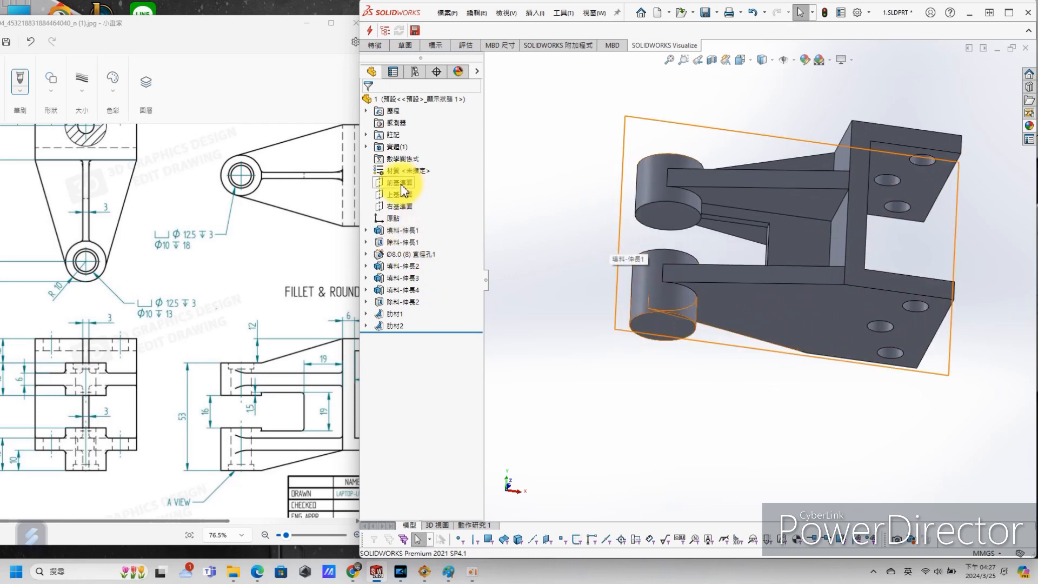
On the Front Plane, sketch a sloped line from the plate's corner under the lower arm to the lower boss's bottom corner.
click(399, 183)
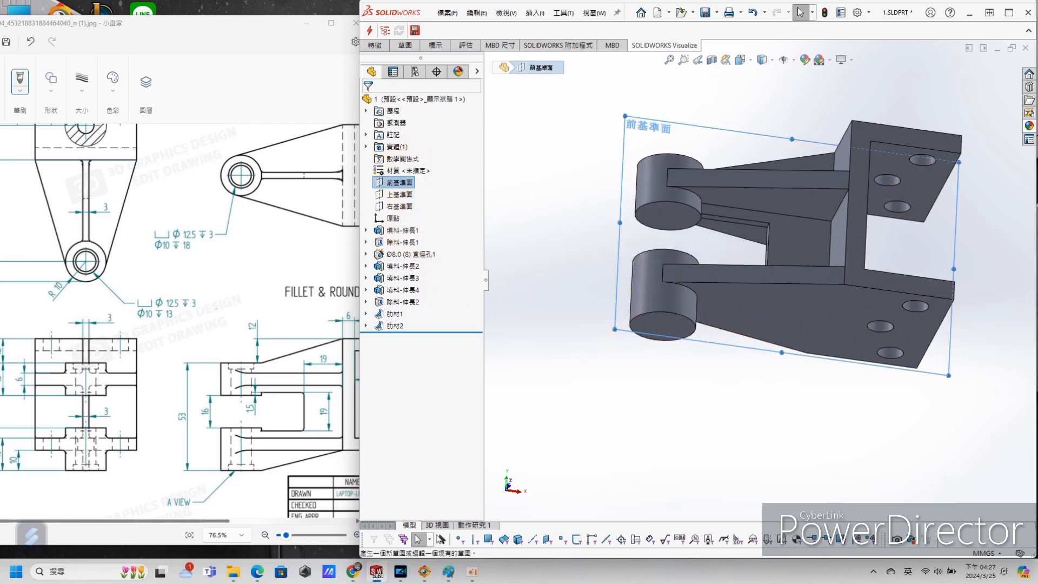
click(410, 171)
key(s)
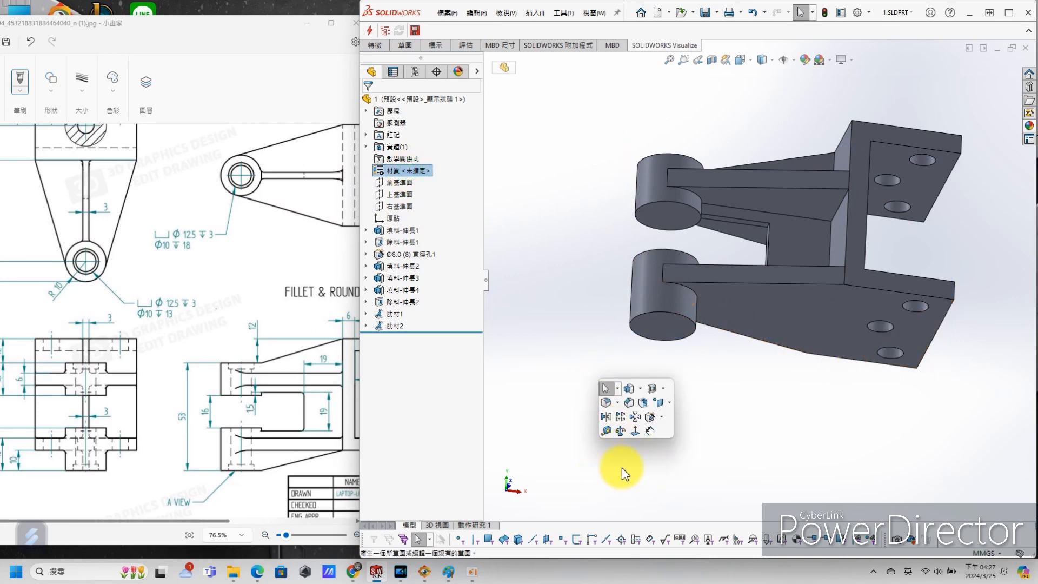
click(635, 433)
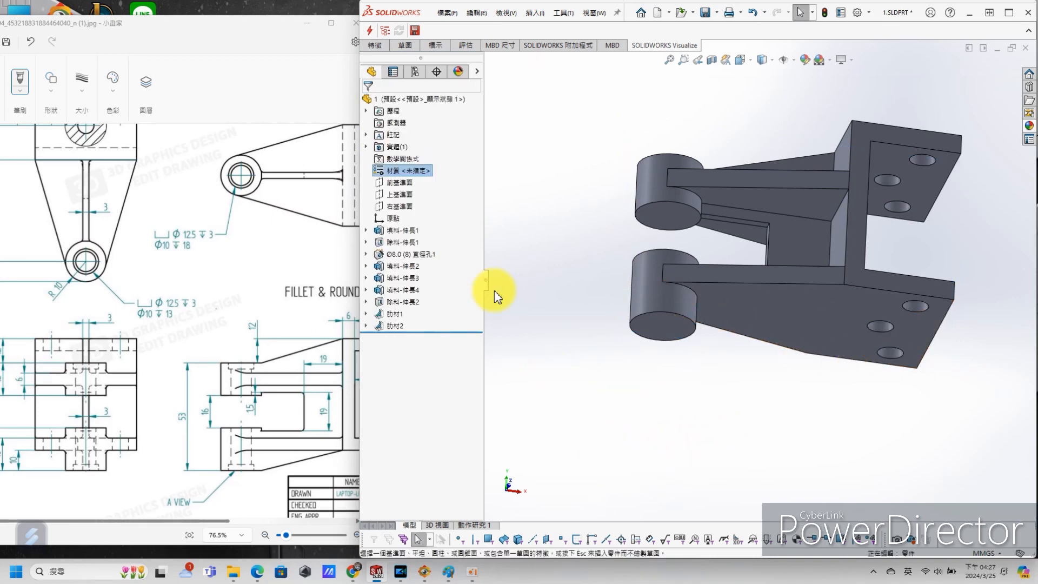
click(403, 182)
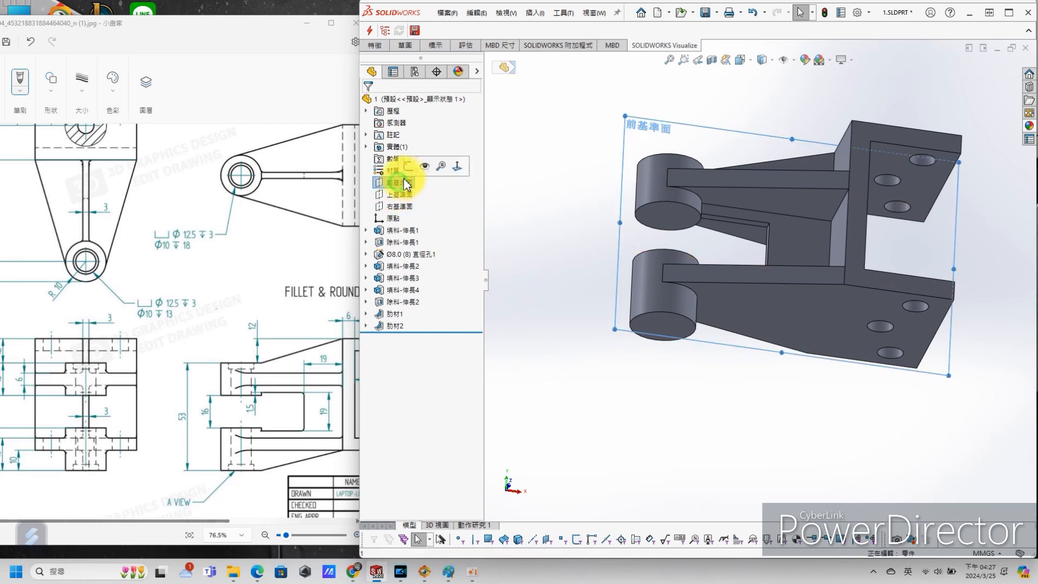
click(408, 167)
key(f)
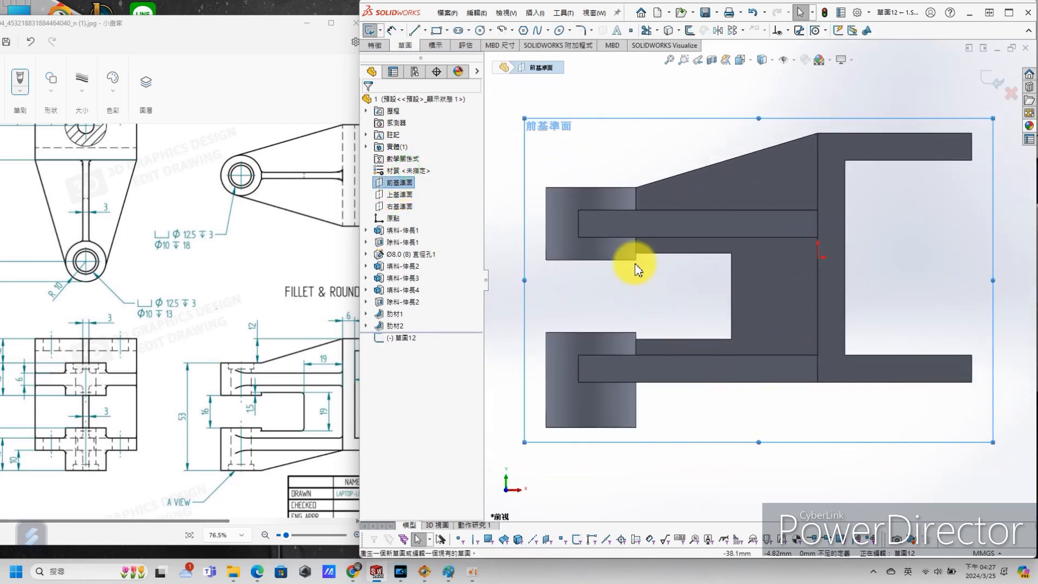
key(s)
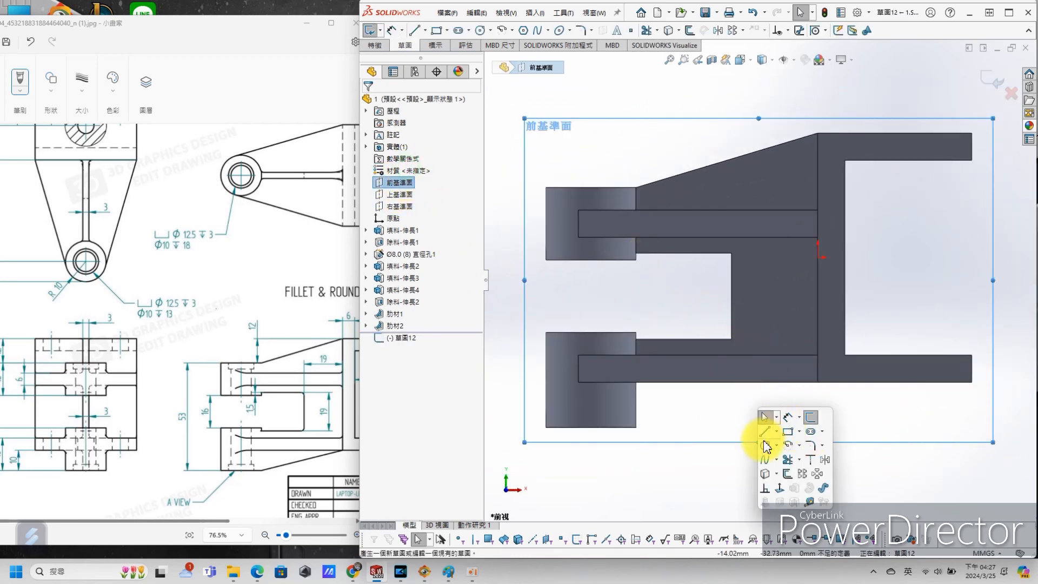
click(766, 431)
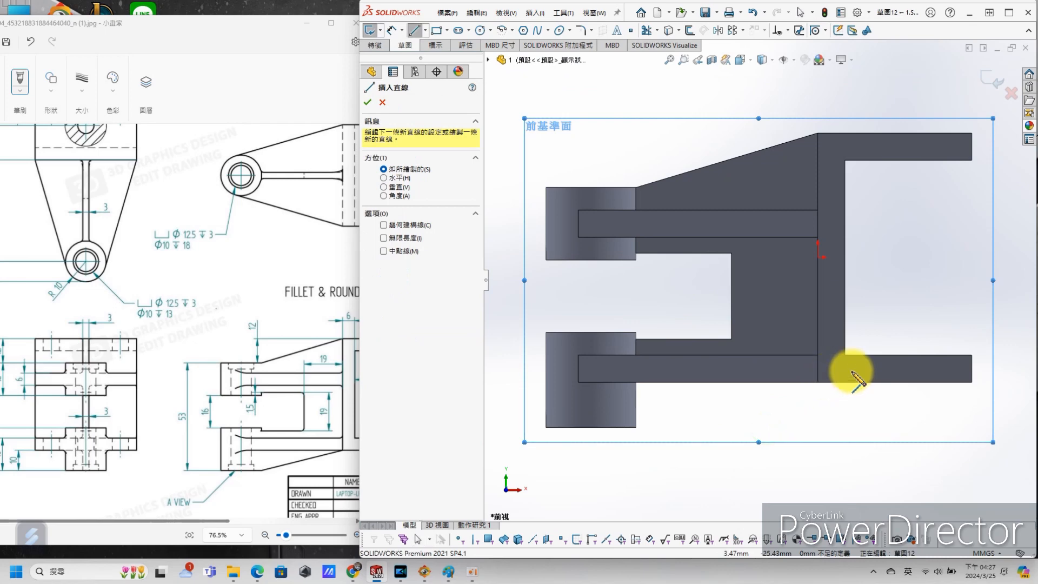
click(817, 382)
click(637, 427)
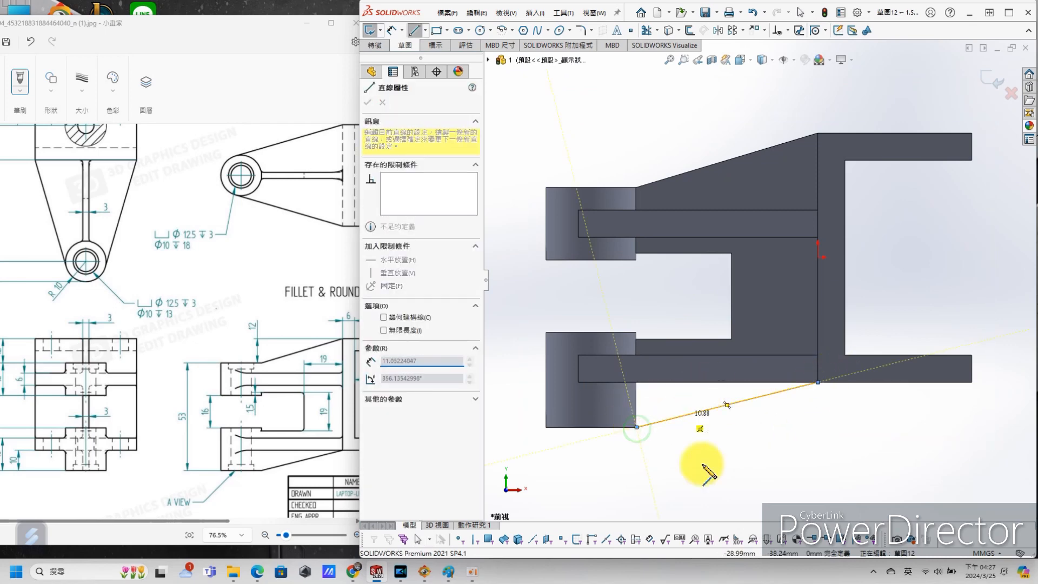
key(Escape)
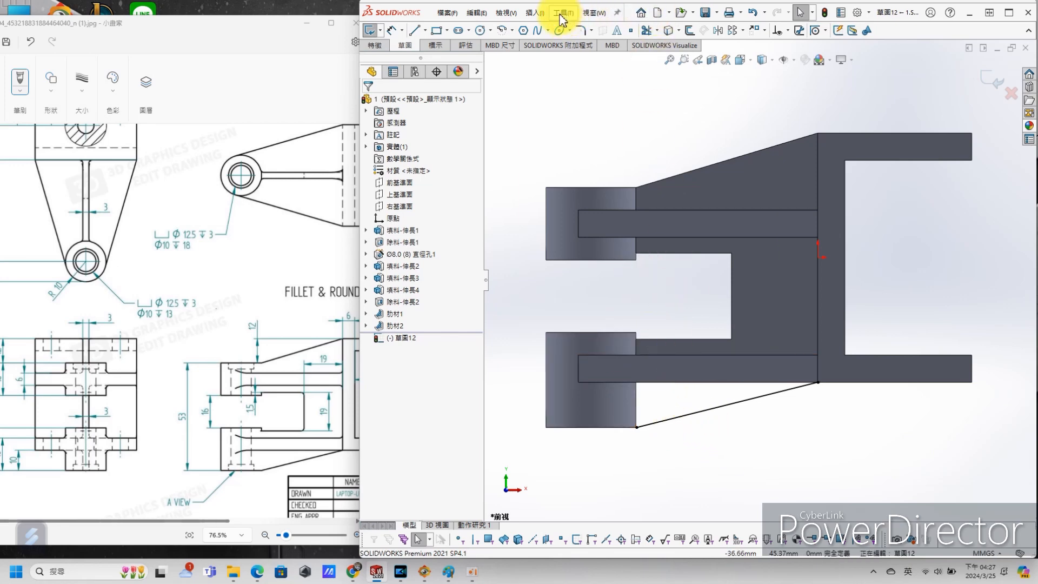
Try to create a 3 mm thick rib from the sloped line, extruded parallel to the sketch.
click(535, 13)
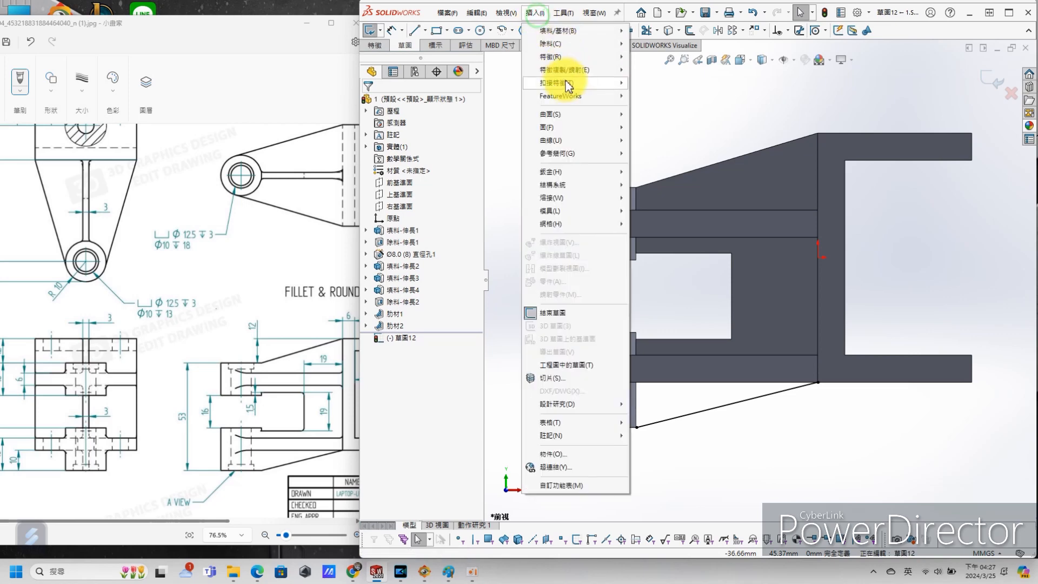
mouse_move(552, 46)
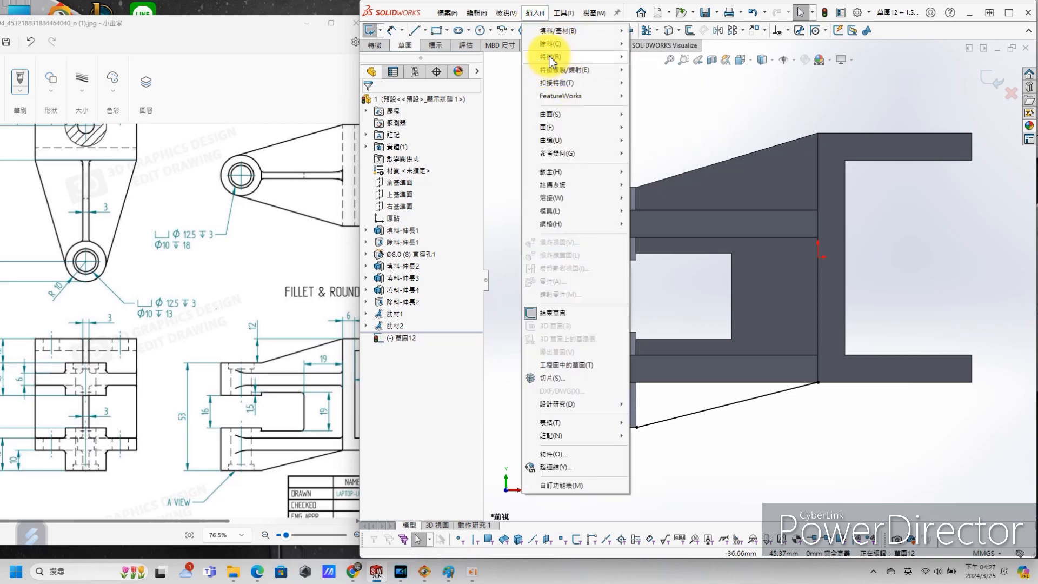
click(690, 169)
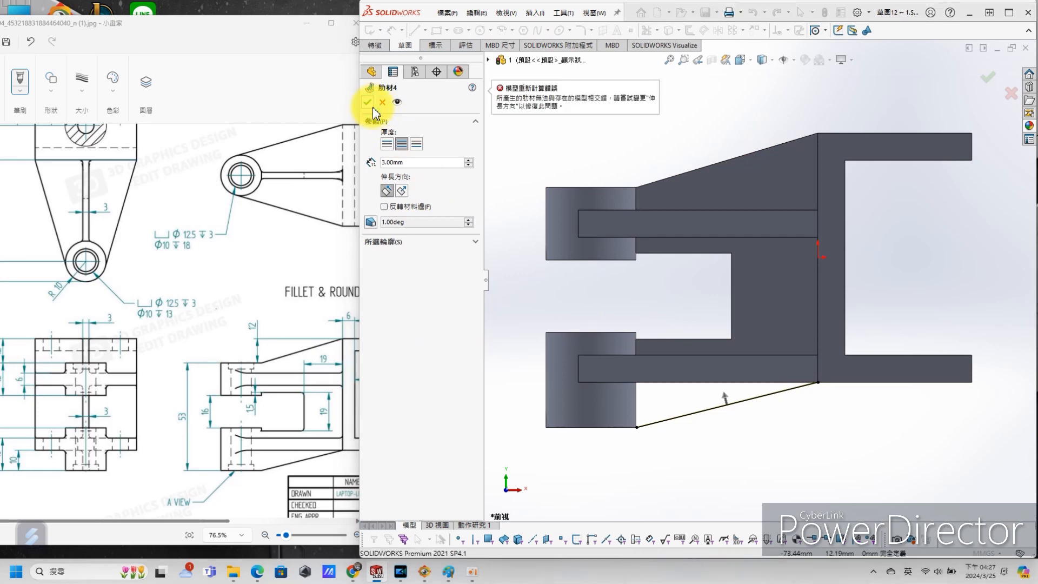
middle_drag(761, 444, 805, 433)
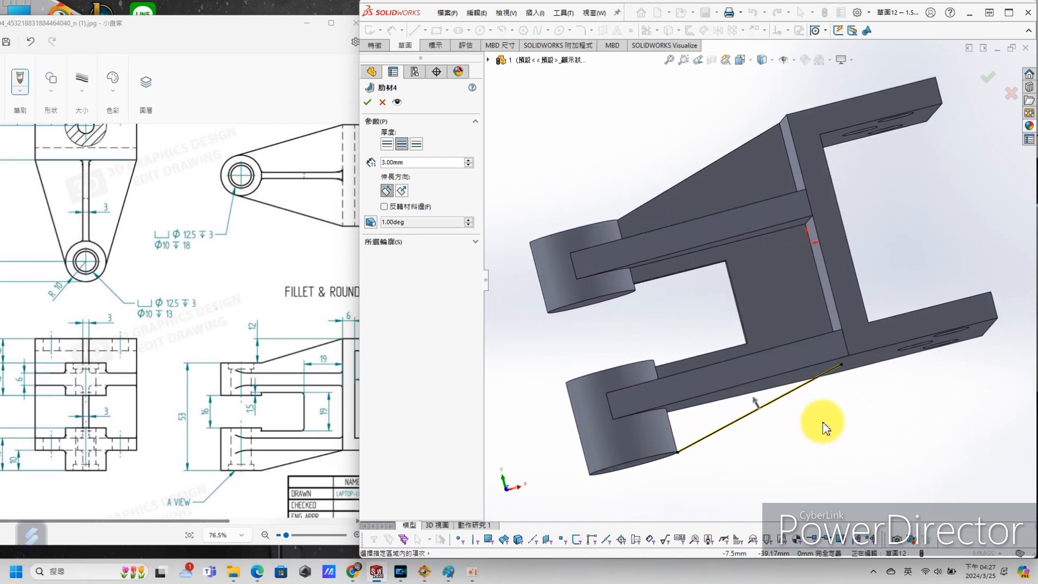
key(Escape)
Restart the 3 mm rib from the sloped line, trying extrusion normal to the sketch before restoring the parallel direction.
scroll(824, 311, up, 3)
scroll(832, 341, down, 2)
middle_drag(837, 354, 822, 408)
scroll(743, 387, down, 3)
middle_drag(743, 387, 780, 479)
scroll(722, 195, down, 2)
scroll(747, 200, up, 3)
scroll(762, 305, down, 2)
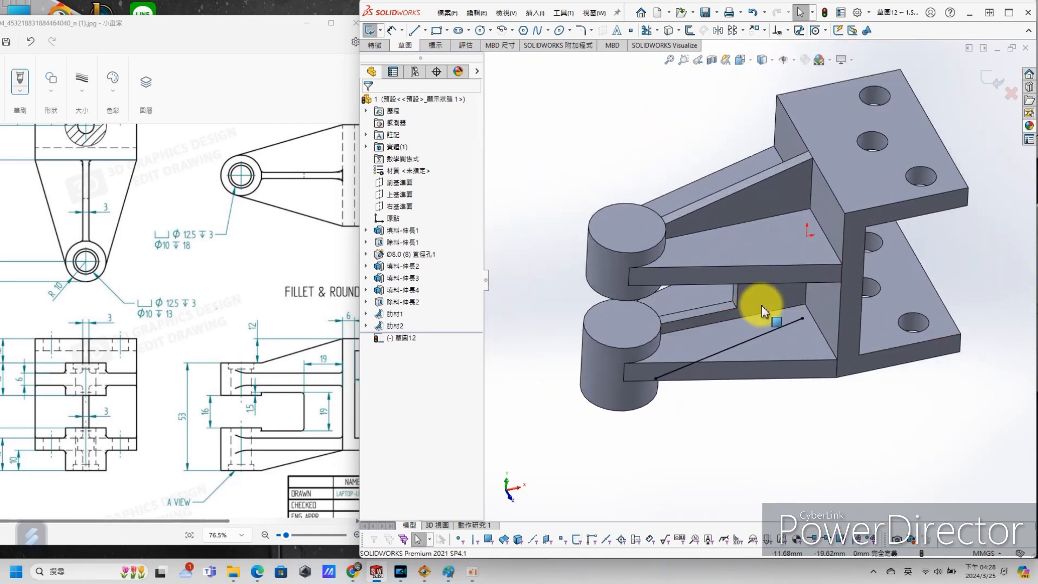
click(540, 18)
mouse_move(562, 59)
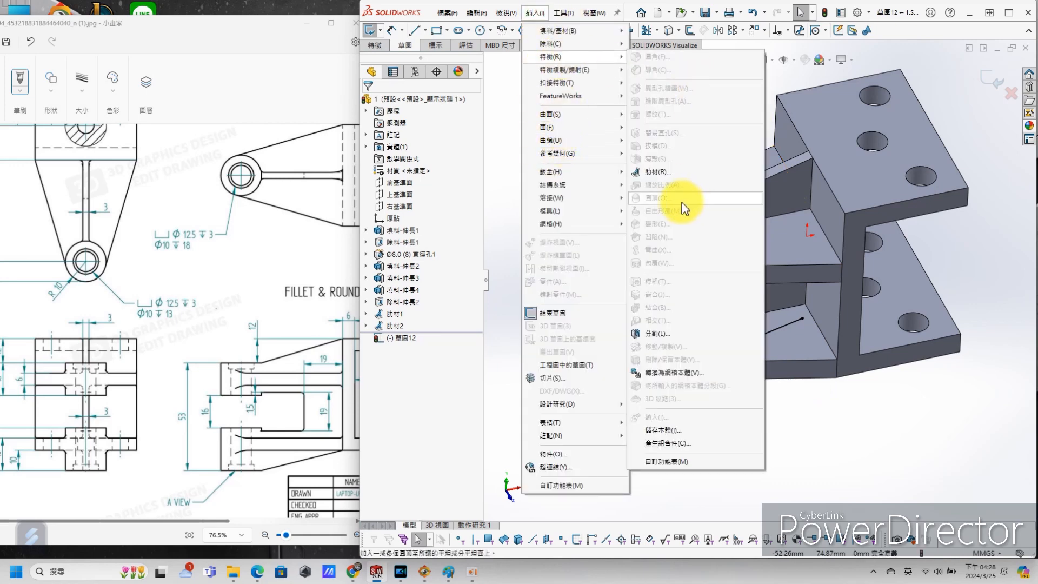
click(656, 173)
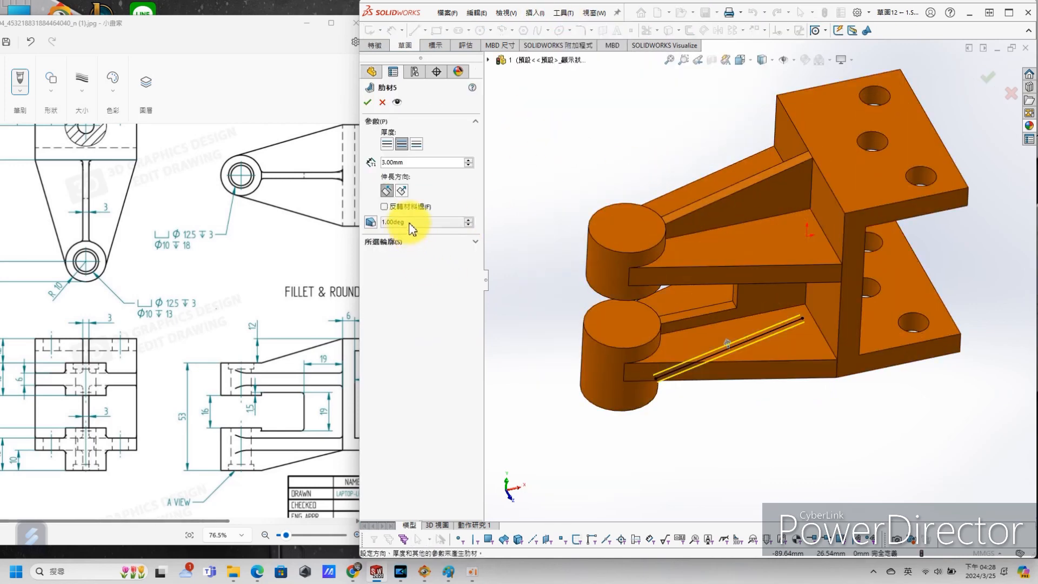
mouse_move(778, 389)
middle_down()
mouse_move(789, 332)
mouse_move(538, 246)
middle_up()
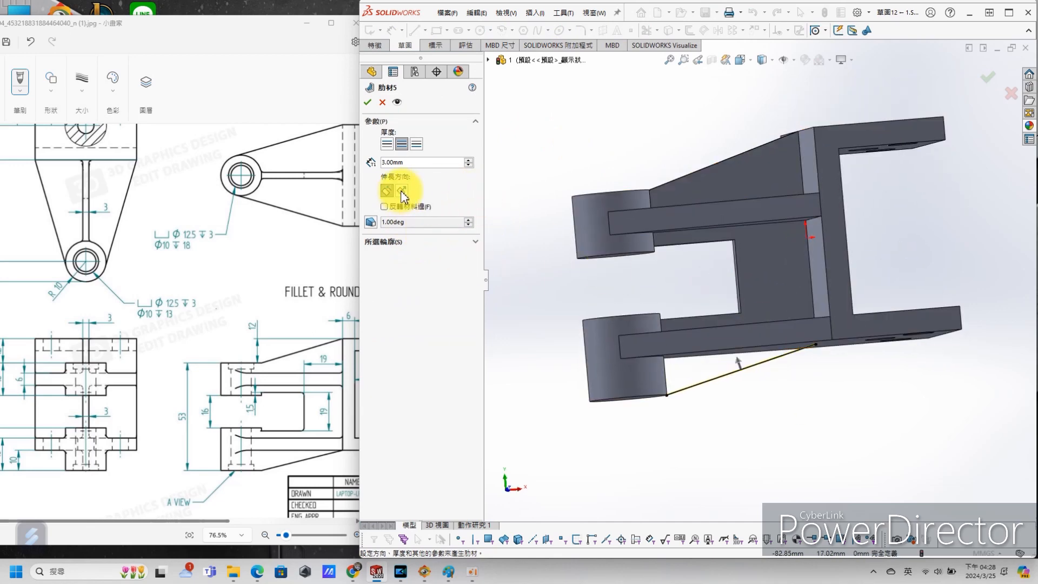
click(402, 191)
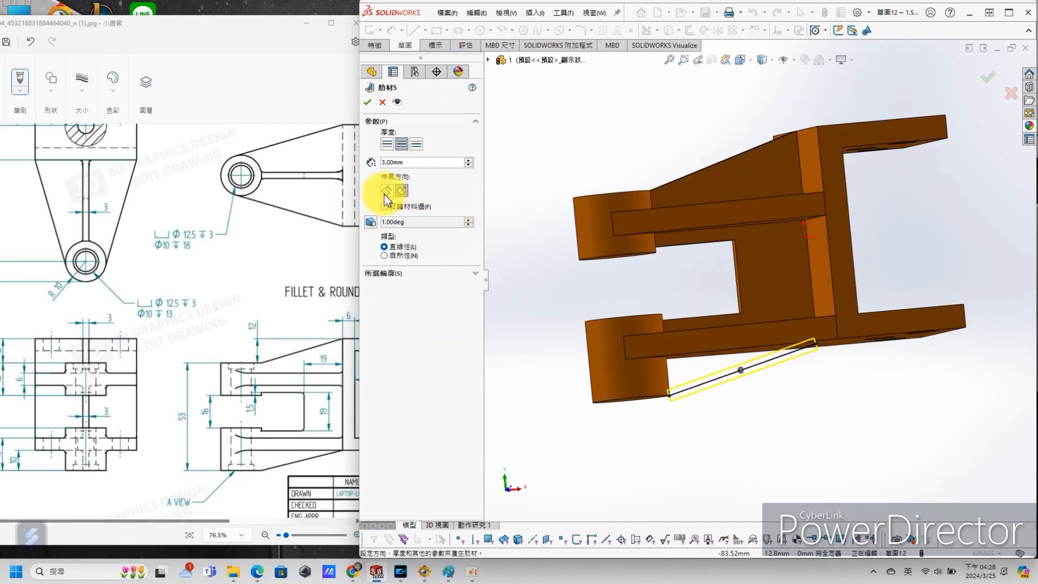
click(387, 192)
Try the rib with the sloped line as its selected contour, toggling the flipped material side.
click(387, 243)
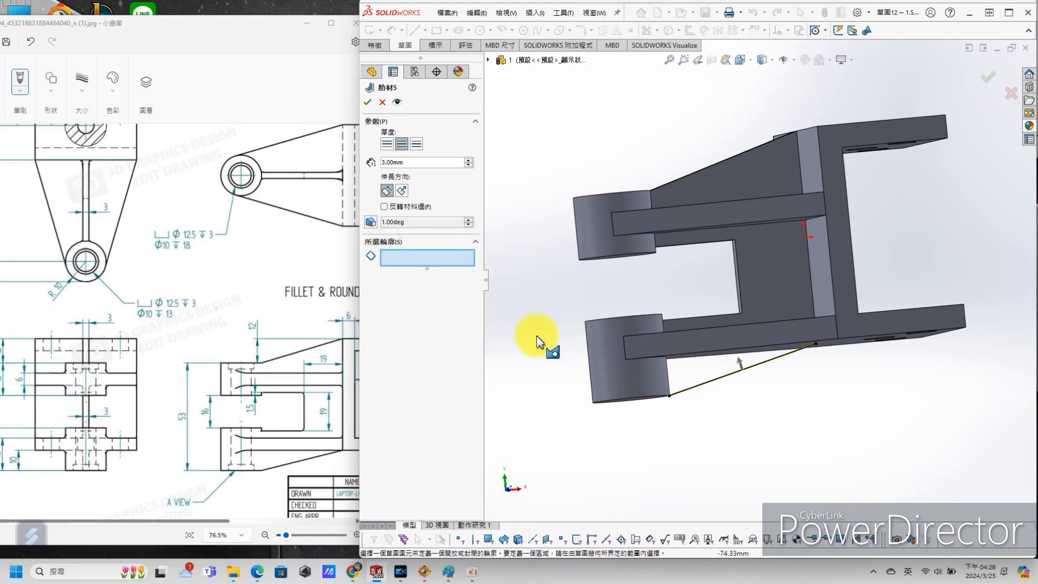
click(737, 375)
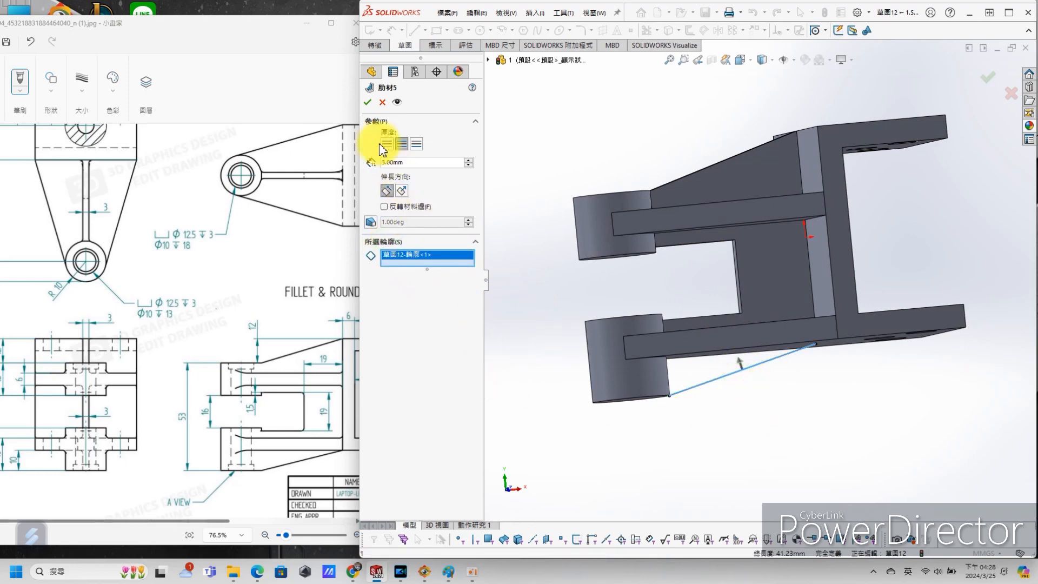
click(369, 102)
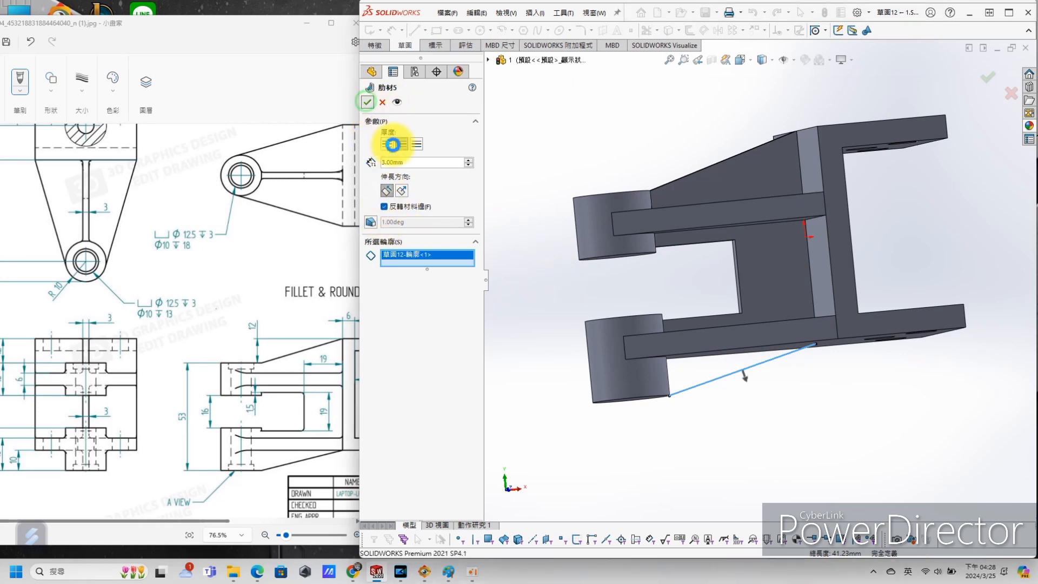
click(389, 191)
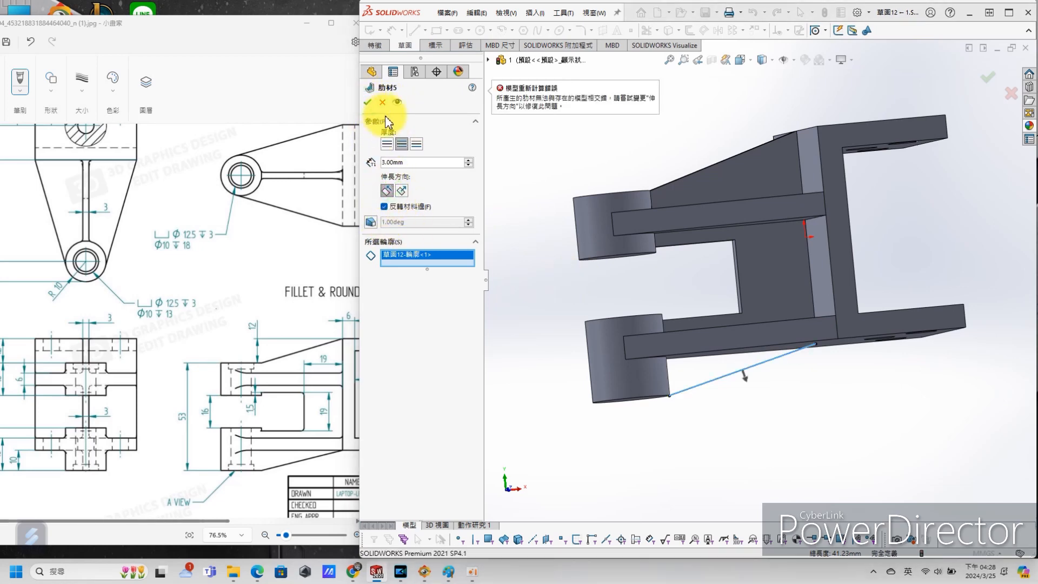
click(384, 207)
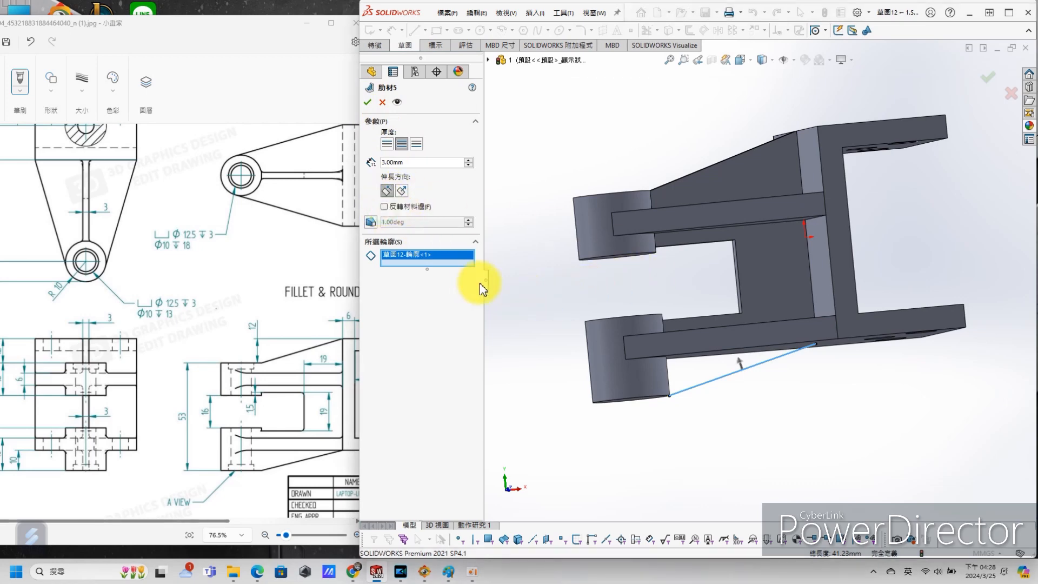
Remove the selected contour from the rib, try creating it again, and cancel the rib.
right_click(422, 258)
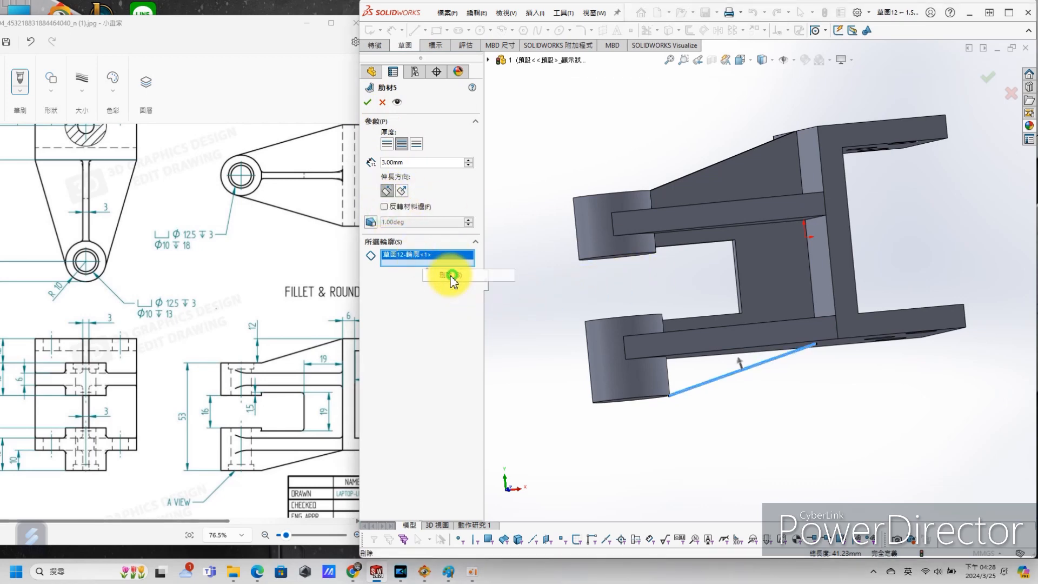
click(451, 277)
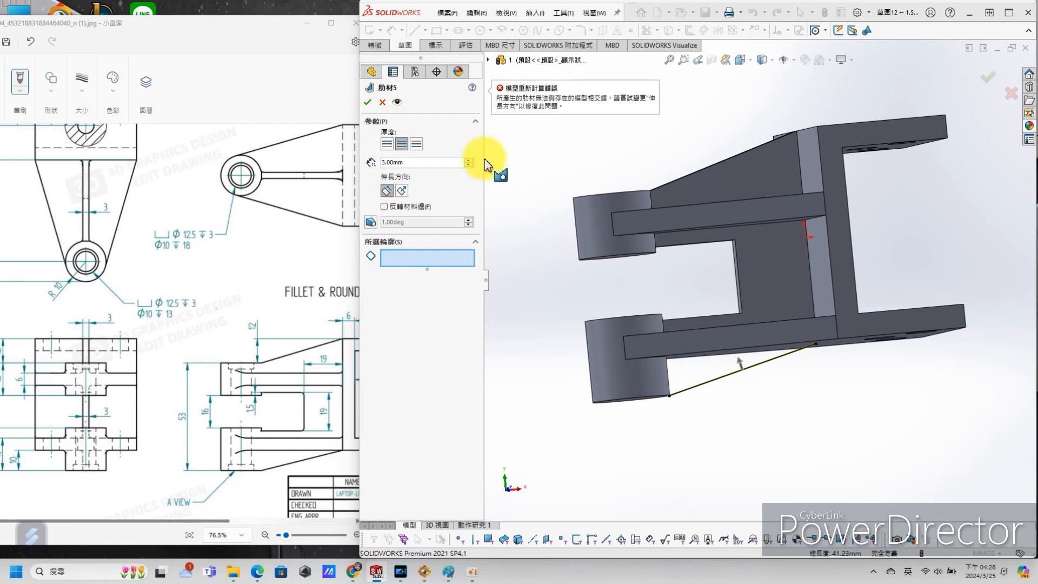
click(382, 102)
Exit the sloped-line sketch below the lower arm and discard its changes.
middle_drag(737, 399, 807, 316)
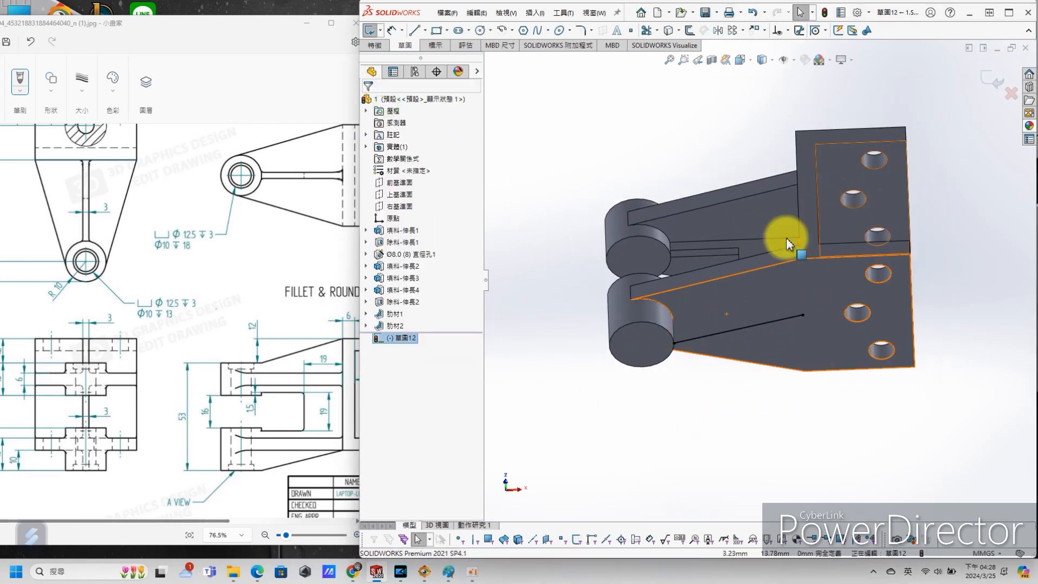
mouse_move(788, 245)
middle_down()
mouse_move(772, 332)
mouse_move(758, 162)
mouse_move(703, 238)
mouse_move(979, 142)
middle_up()
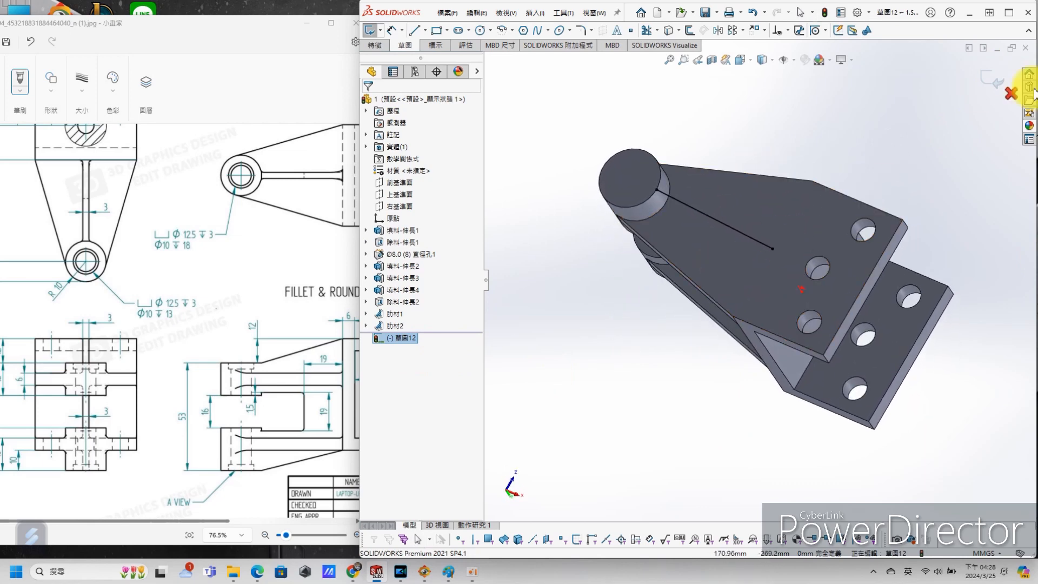
click(1009, 93)
click(545, 283)
On the Front Plane, sketch a short horizontal line ending at the lower boss's bottom corner, continued by a sloped line to the plate's corner.
mouse_move(734, 217)
middle_down()
mouse_move(772, 209)
mouse_move(772, 366)
mouse_move(753, 254)
mouse_move(735, 295)
mouse_move(732, 178)
mouse_move(765, 297)
mouse_move(757, 249)
middle_up()
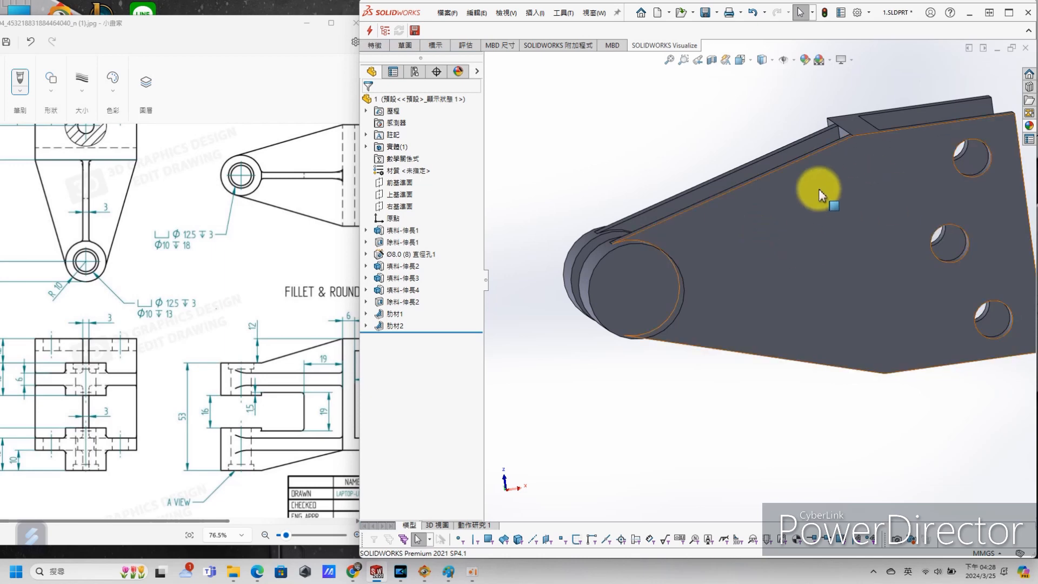
scroll(860, 261, up, 2)
middle_drag(706, 262, 706, 182)
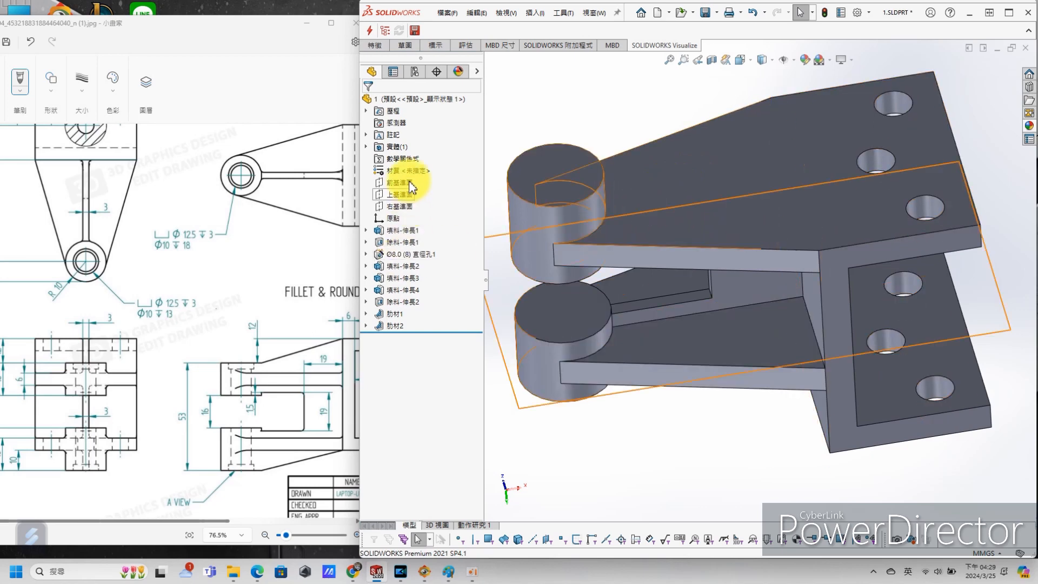
click(397, 180)
click(408, 162)
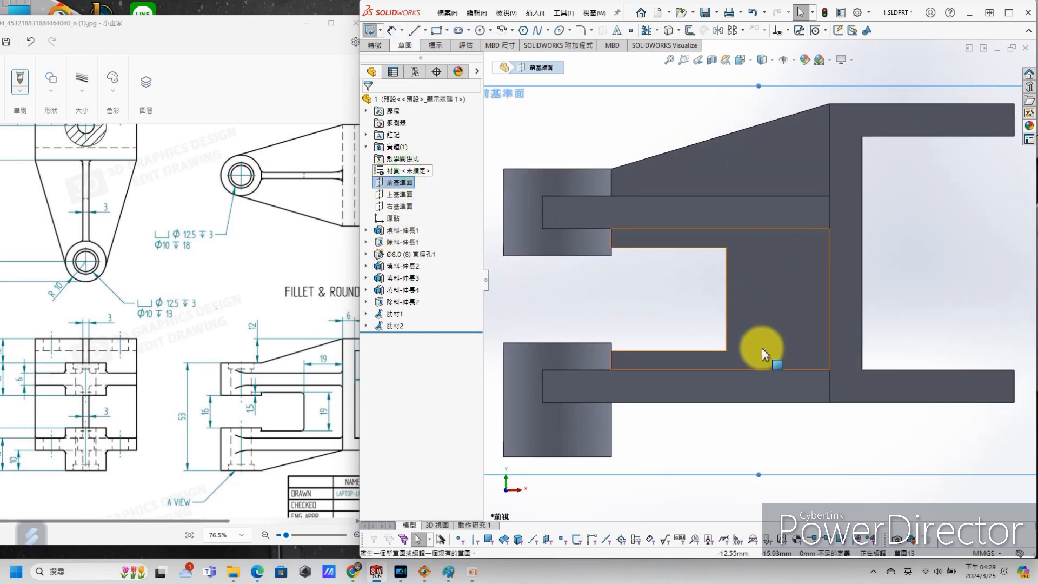
scroll(782, 369, up, 3)
scroll(785, 375, down, 2)
click(415, 30)
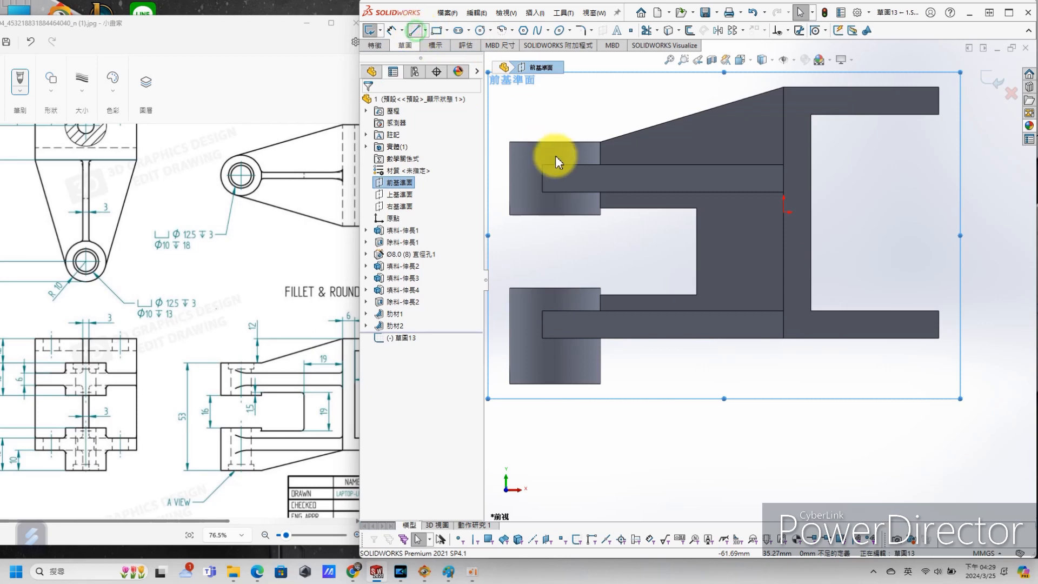
click(592, 383)
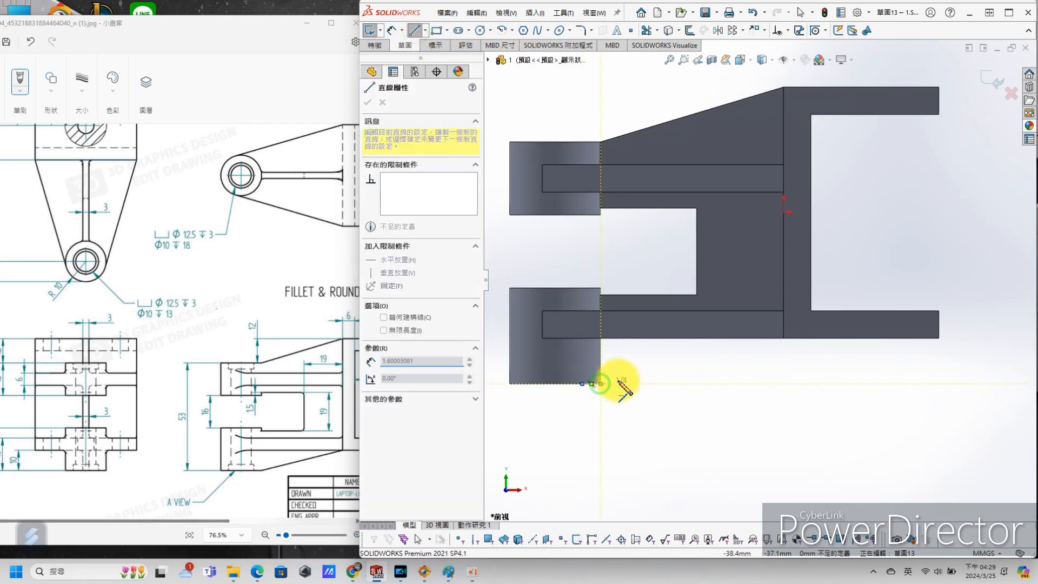
click(784, 339)
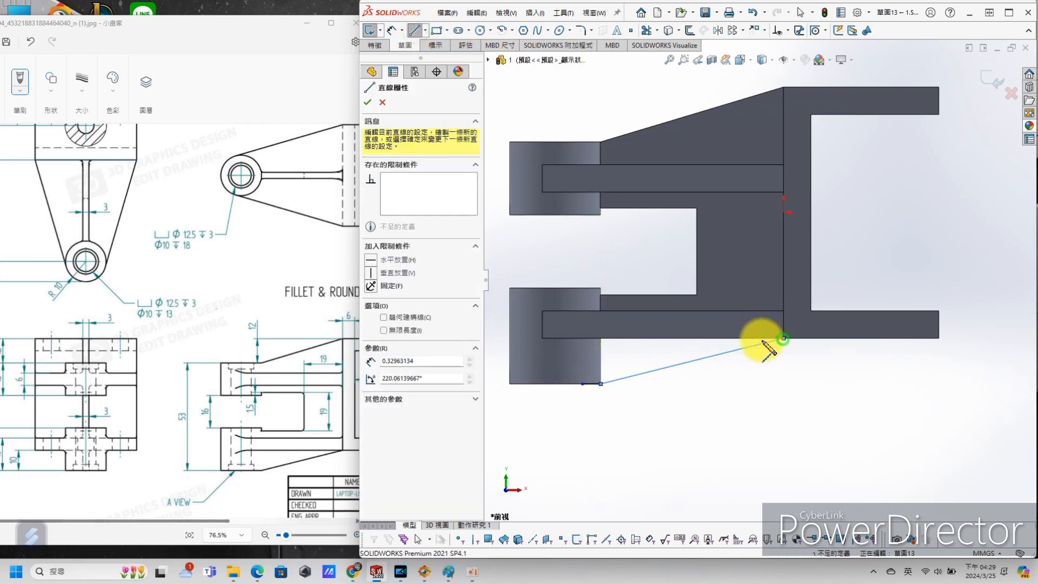
key(Escape)
Dimension the short horizontal line on the lower boss's bottom edge and set its length to 3 mm.
key(s)
click(688, 359)
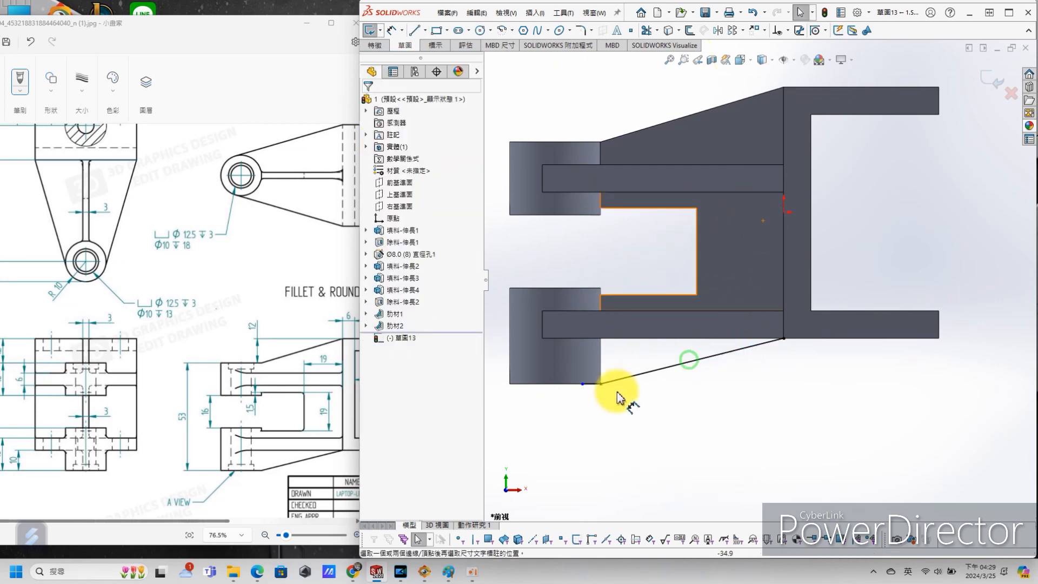
click(595, 385)
click(597, 417)
key(Return)
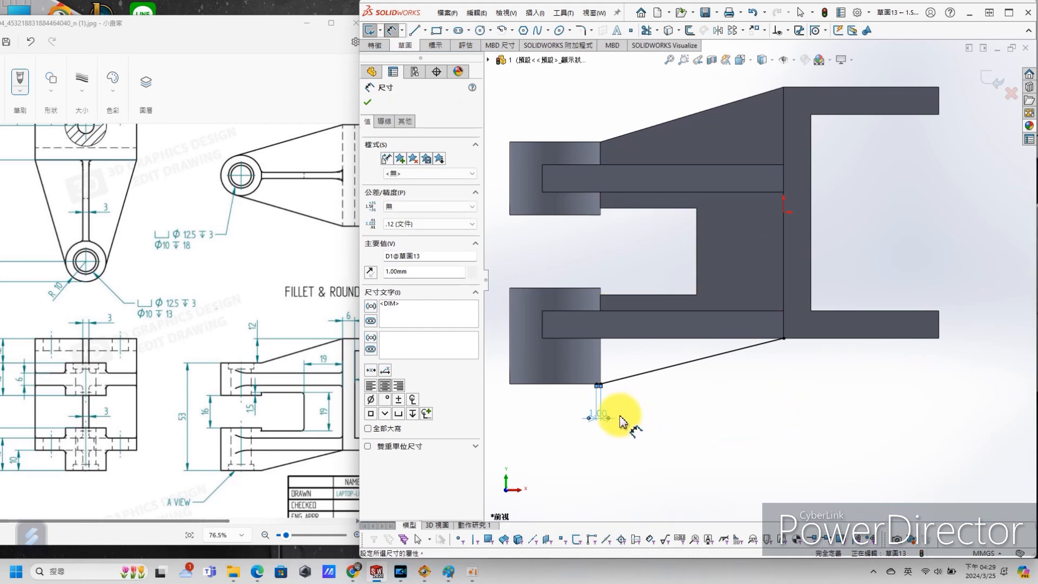
double_click(598, 417)
text(3)
key(Return)
click(661, 462)
Create a 3 mm thick rib below the lower arm from the two-line sketch, on both sides, parallel to the sketch, with the material side flipped.
scroll(679, 446, up, 3)
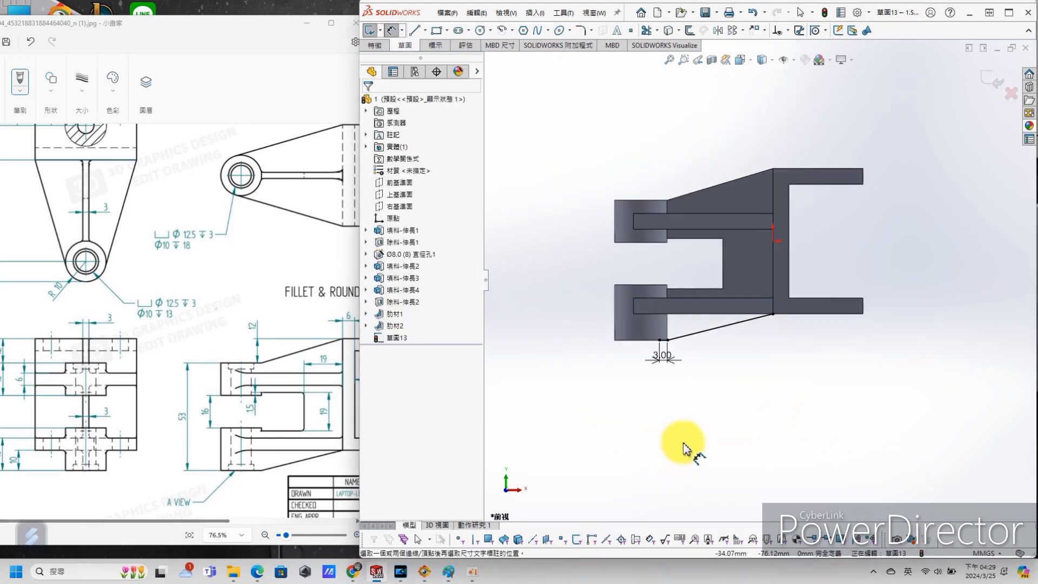
middle_drag(680, 450, 675, 241)
click(534, 12)
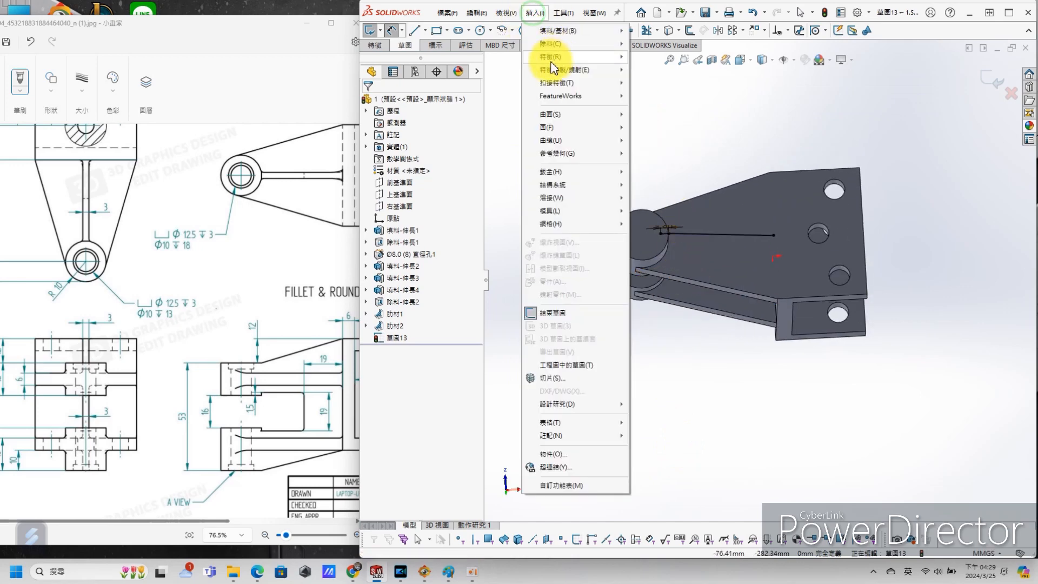
mouse_move(554, 61)
click(657, 167)
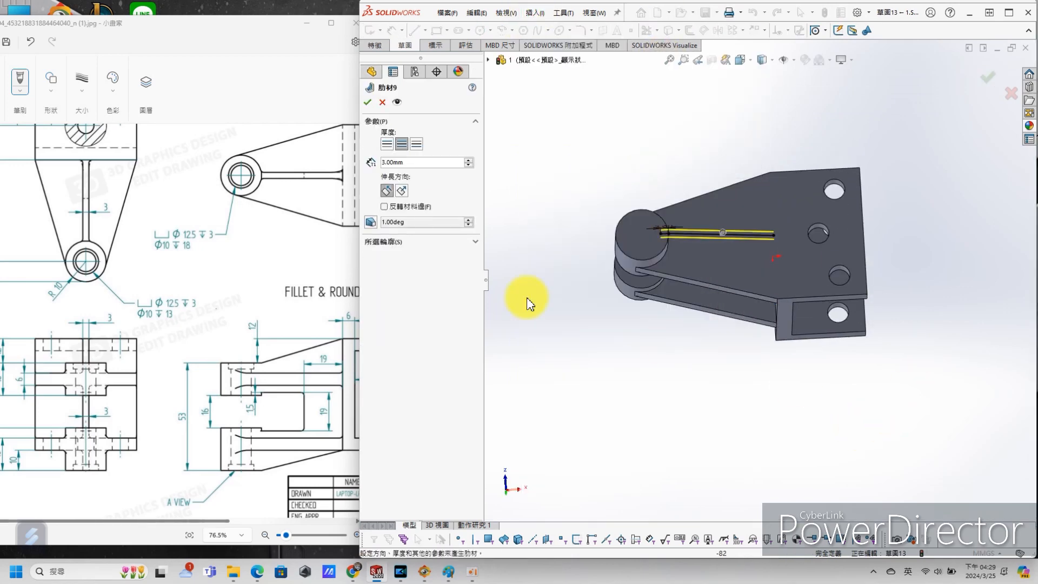
middle_drag(544, 308, 568, 241)
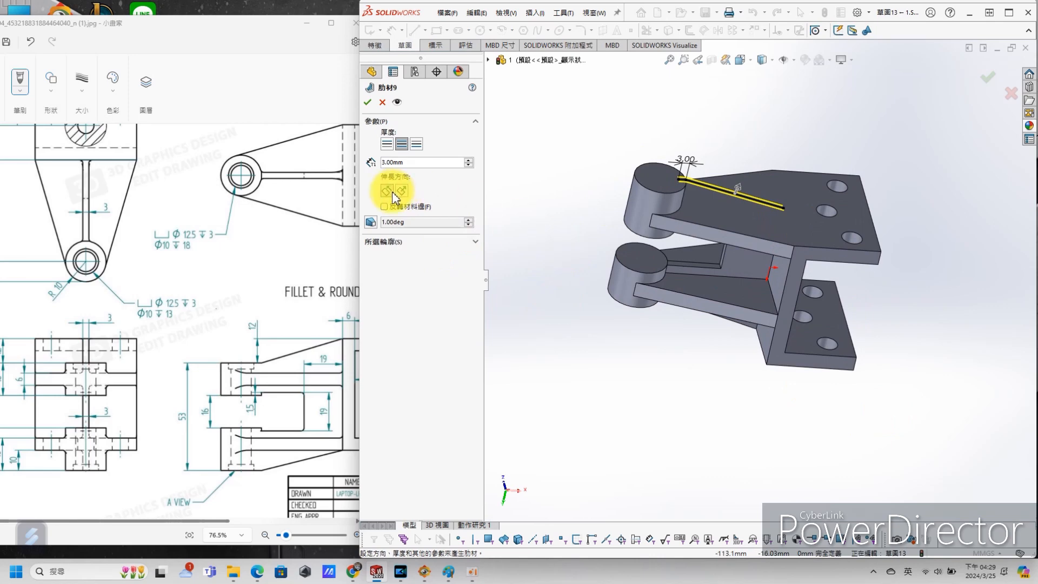
click(398, 210)
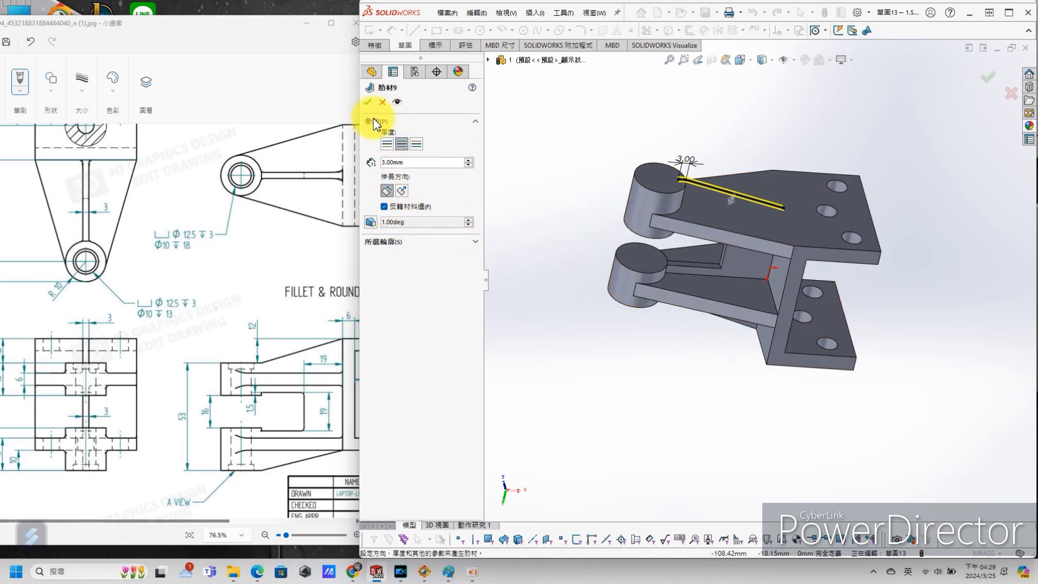
click(365, 101)
Sketch a circle about 10.5 mm in diameter on the upper boss's top face, centred on the boss.
scroll(719, 209, down, 3)
middle_drag(718, 209, 708, 237)
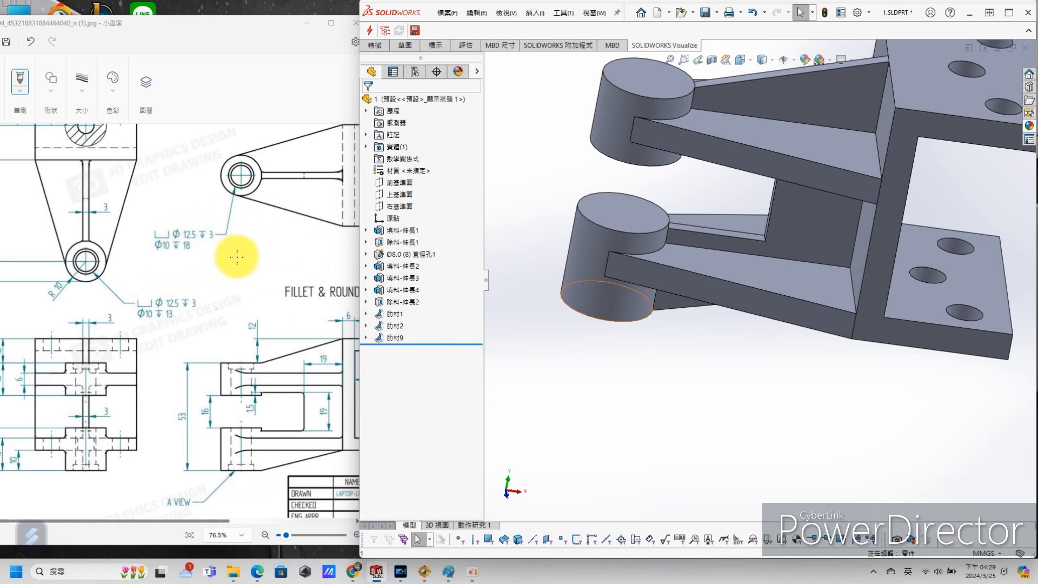
click(665, 85)
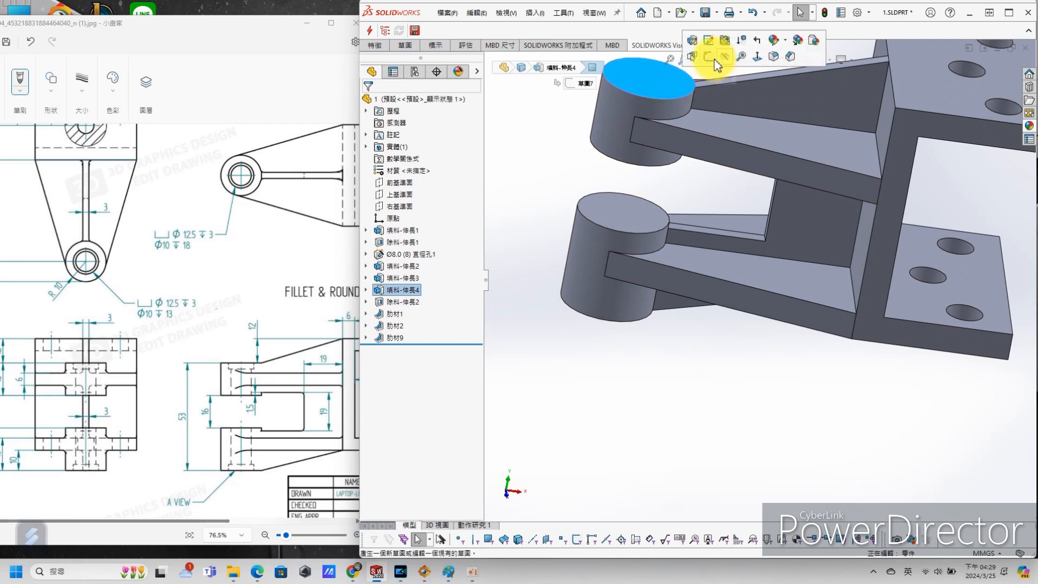
click(712, 57)
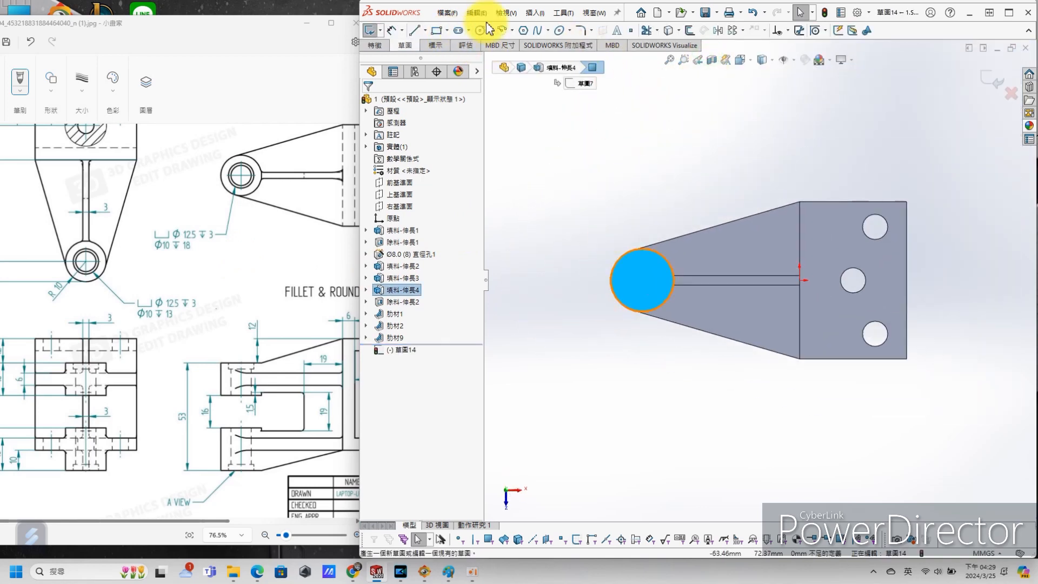
click(476, 29)
click(643, 280)
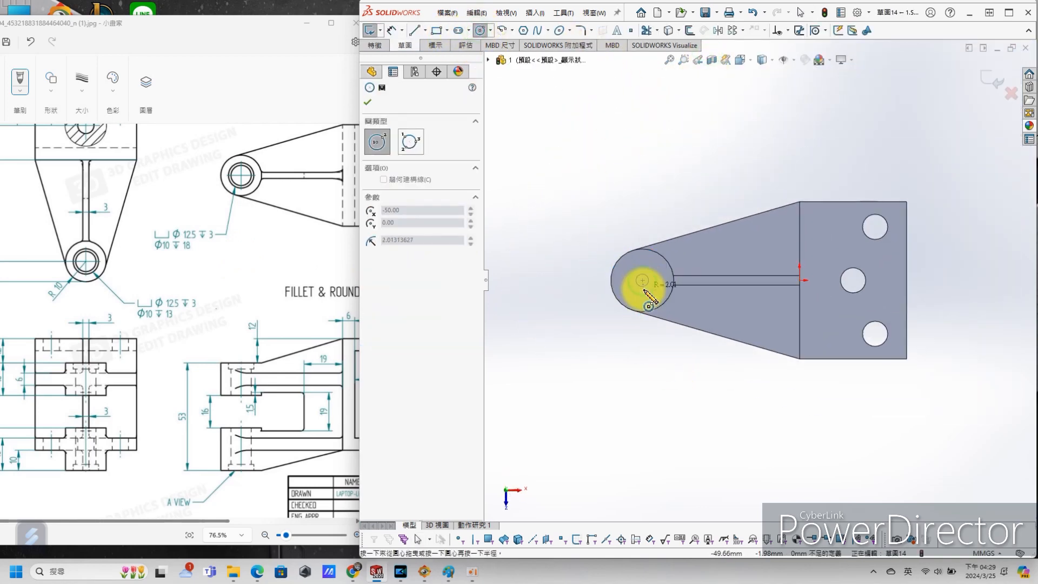
click(649, 295)
Dimension the circle on the upper boss and set its diameter to 10 mm.
key(s)
click(686, 189)
click(651, 271)
click(659, 179)
key(Return)
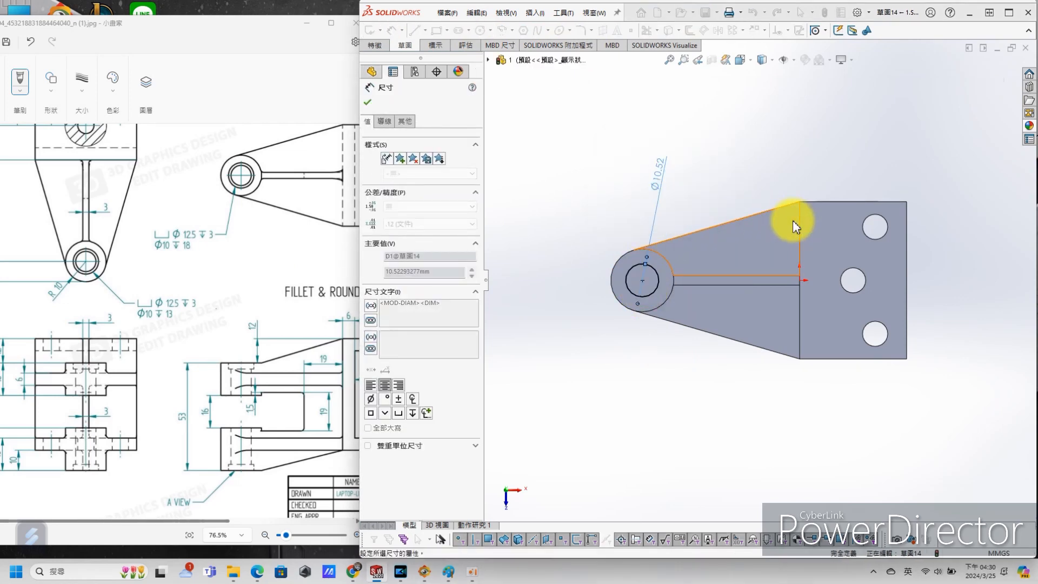
Extrude-cut the 10 mm circle with the Through All end condition, through both bosses.
key(s)
click(751, 275)
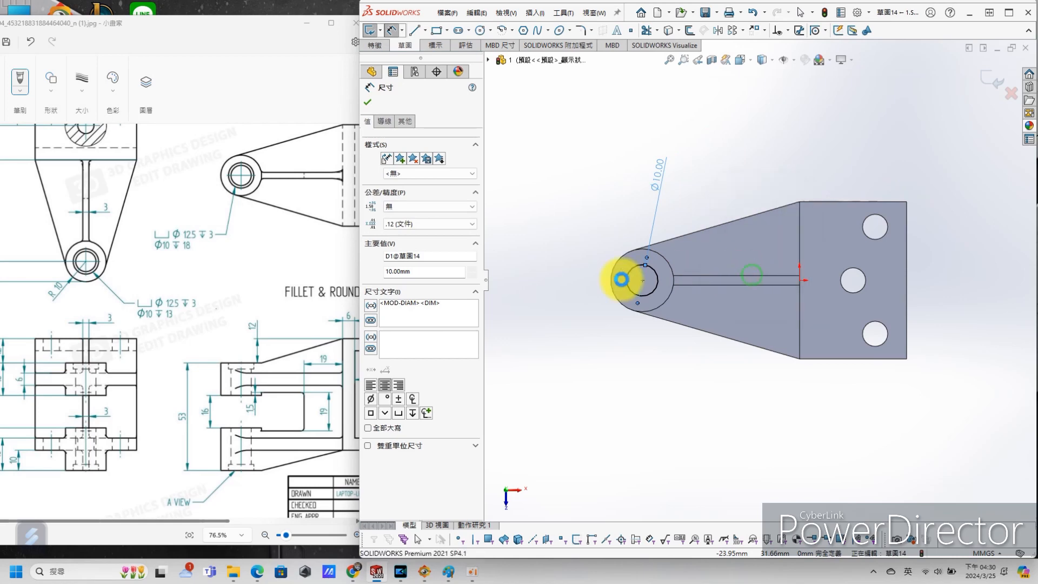
click(414, 166)
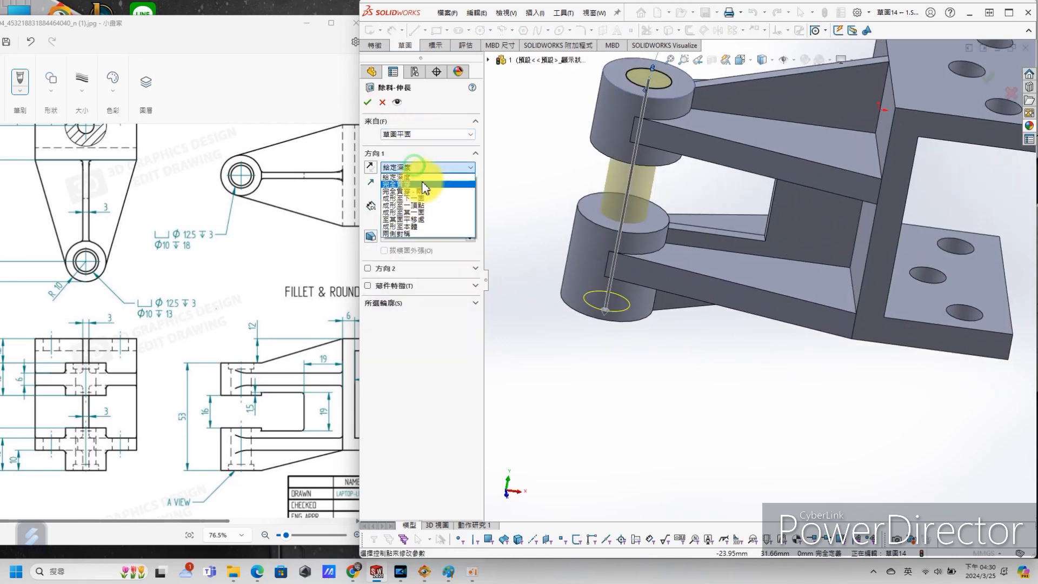
click(422, 185)
click(368, 103)
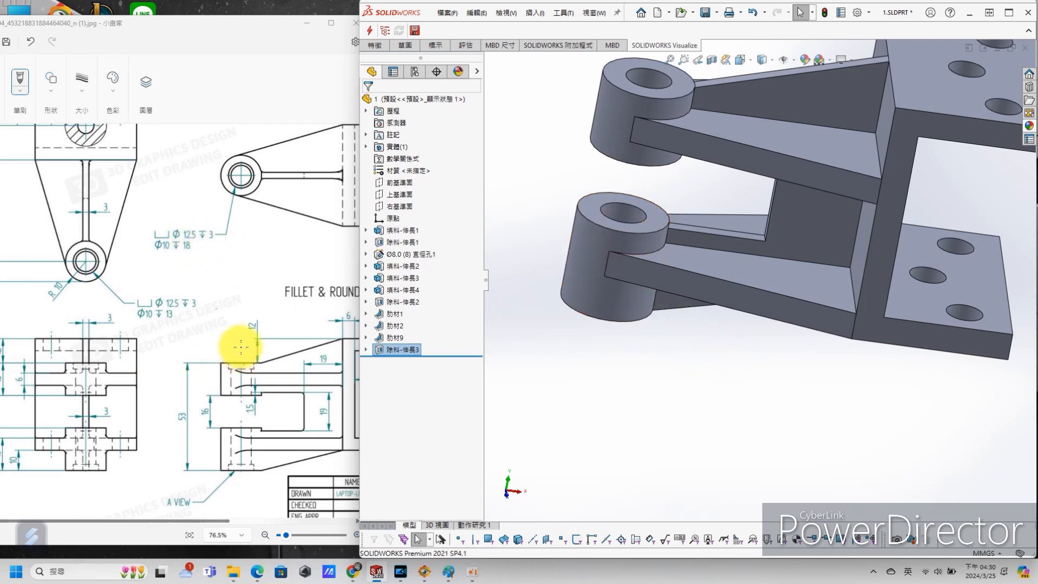
Sketch a circle about 13.6 mm in diameter on the upper boss's top face, concentric with its hole.
scroll(634, 241, up, 4)
scroll(684, 168, down, 3)
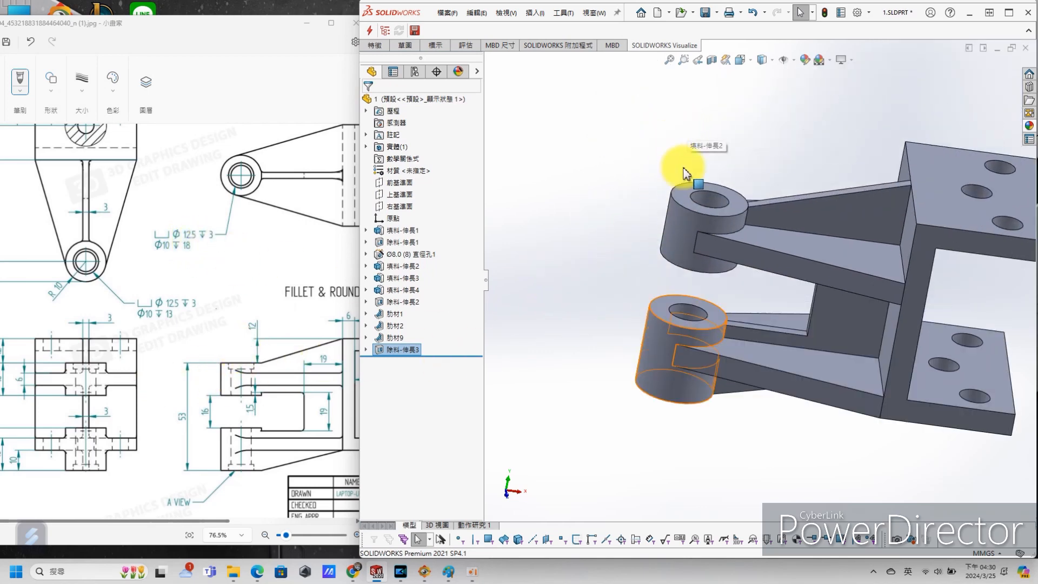
click(735, 206)
click(781, 169)
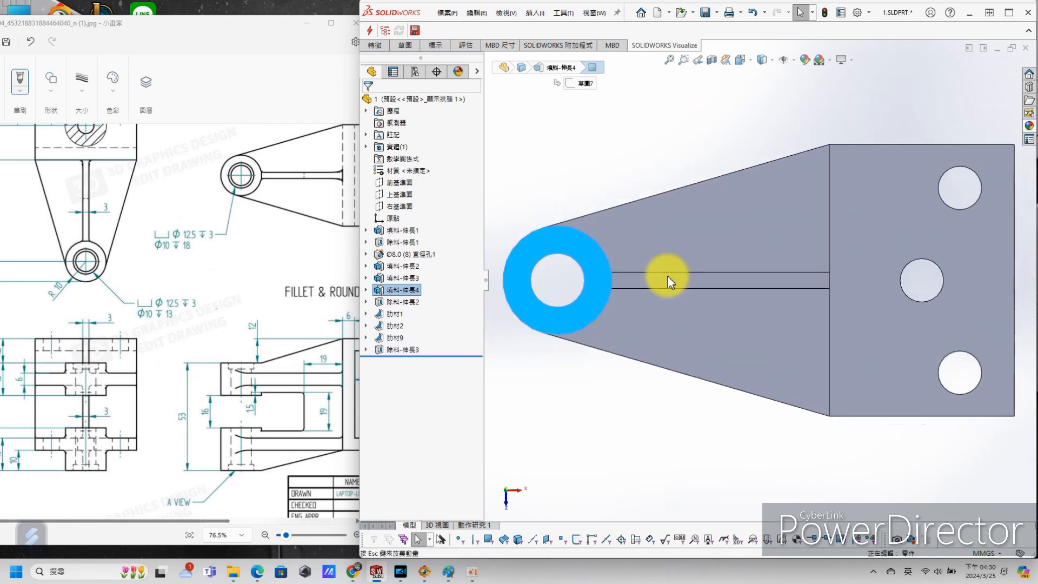
click(567, 100)
key(s)
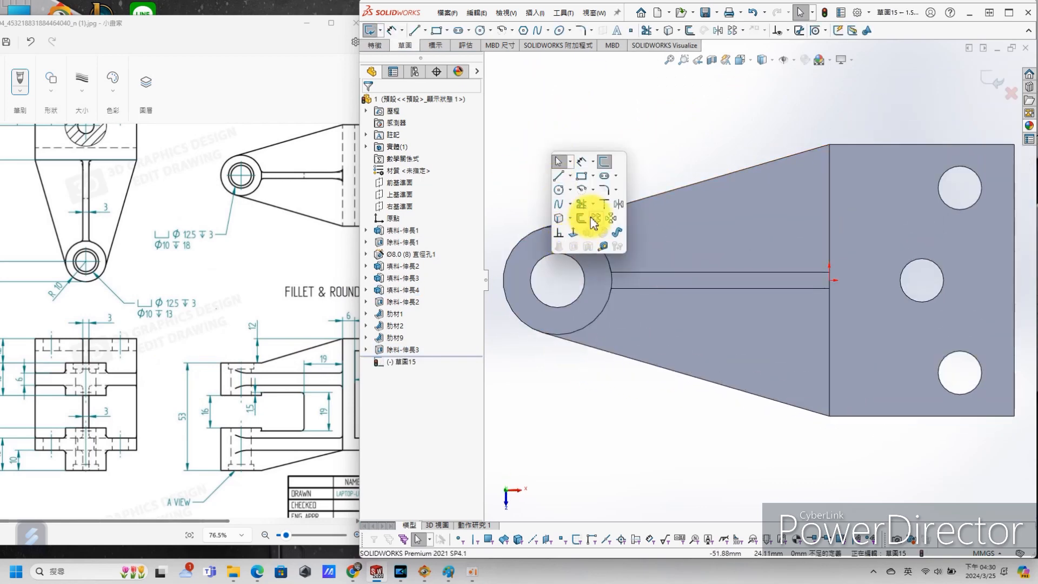
click(559, 189)
click(557, 280)
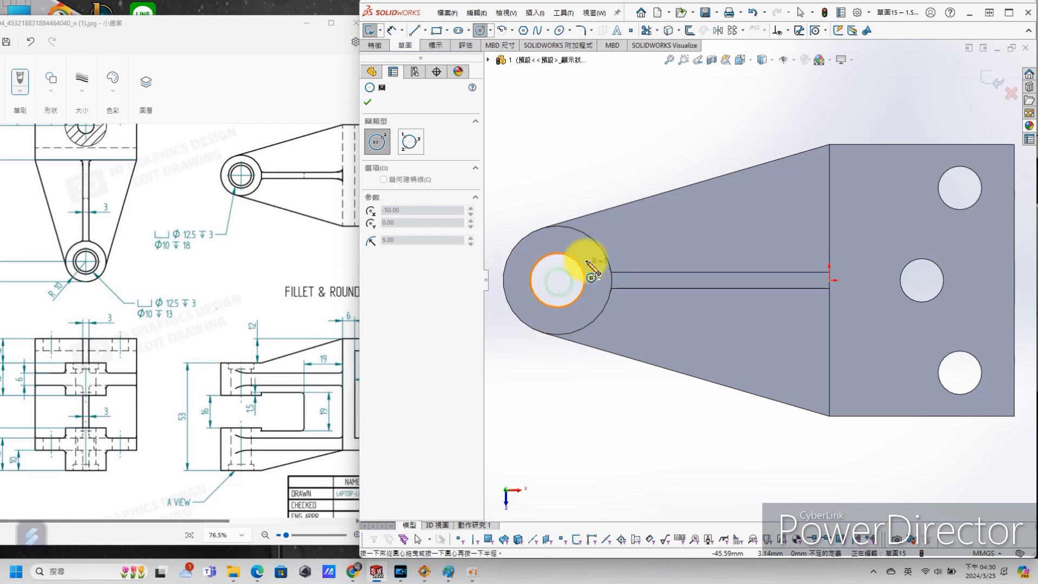
click(591, 267)
Dimension the circle around the upper boss's hole and set its diameter to 12.5 mm.
key(s)
click(627, 176)
click(580, 254)
click(616, 154)
text(12.5)
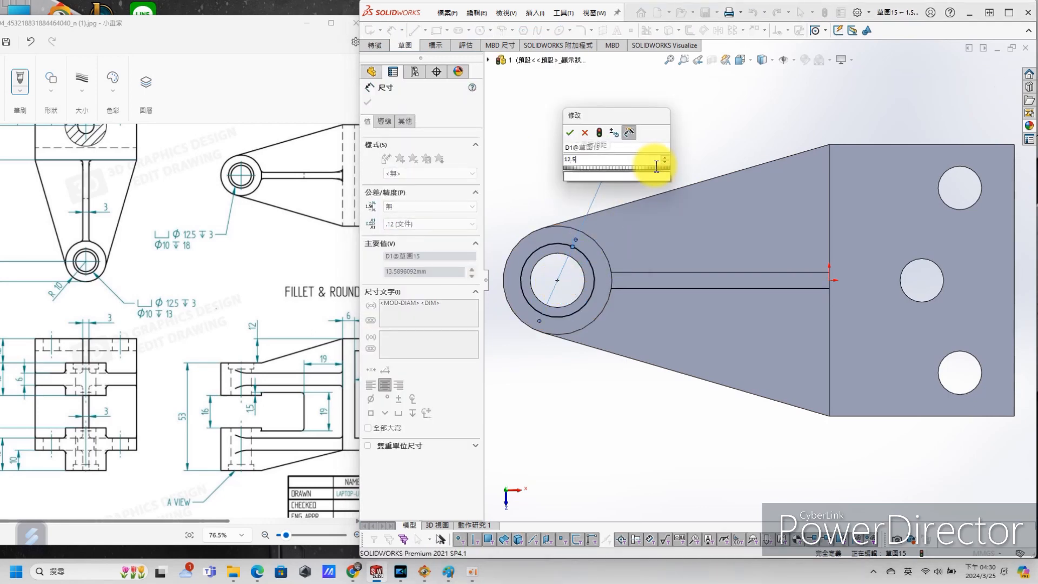
key(Return)
Extrude-cut the 12.5 mm circle to a blind depth of 3 mm to form the upper boss's counterbore.
key(s)
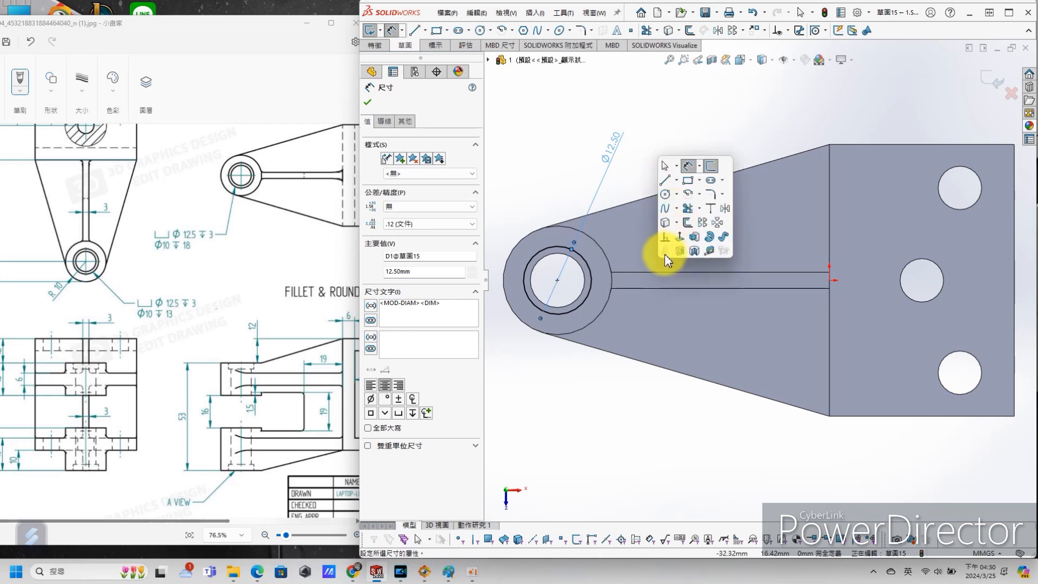
click(681, 251)
text(3)
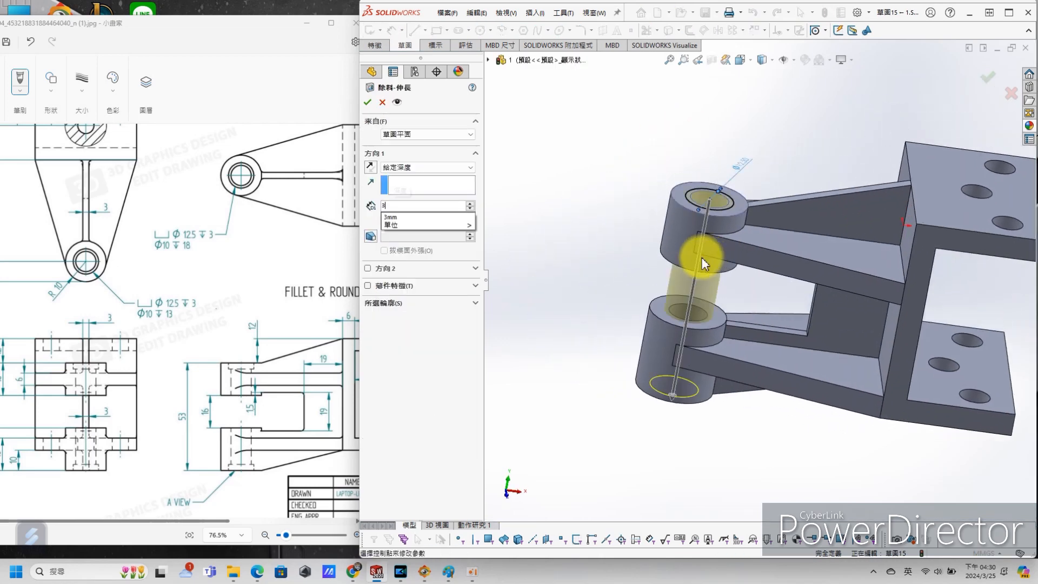
key(Return)
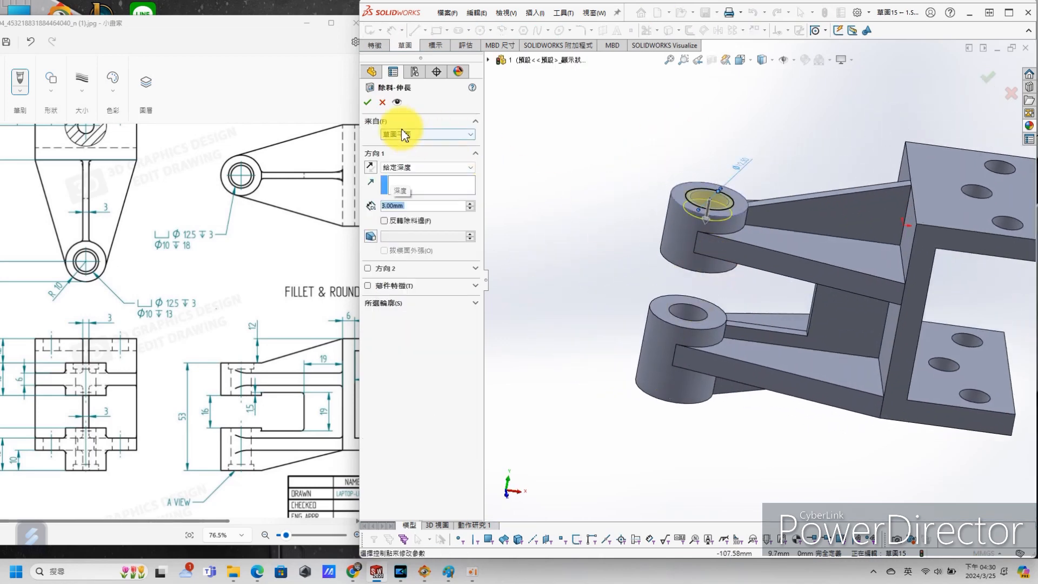
click(368, 103)
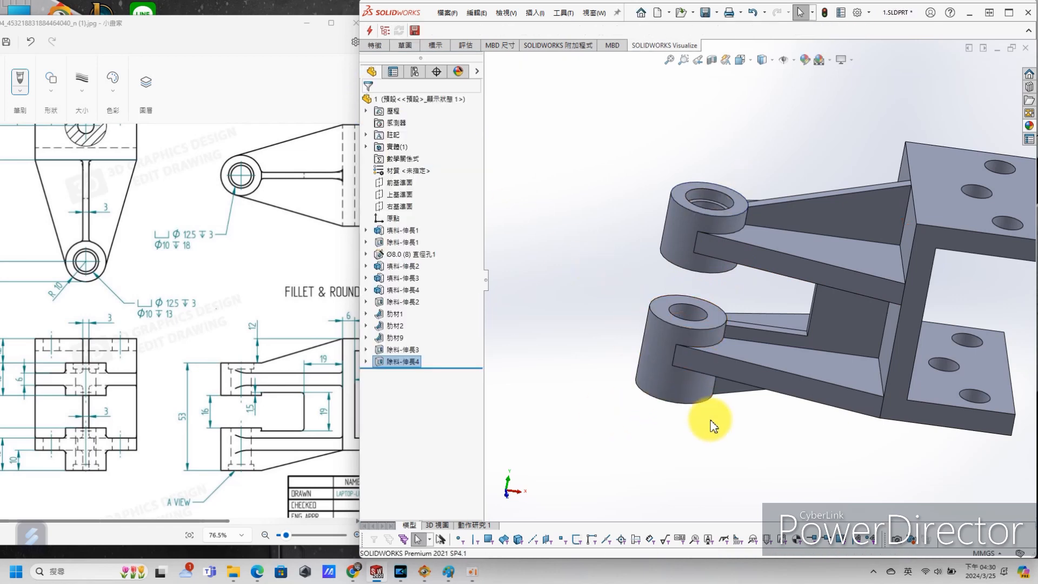
Start a sketch on the lower boss's bottom face and convert the upper counterbore's 12.5 mm circular edge into it.
middle_drag(771, 440, 789, 238)
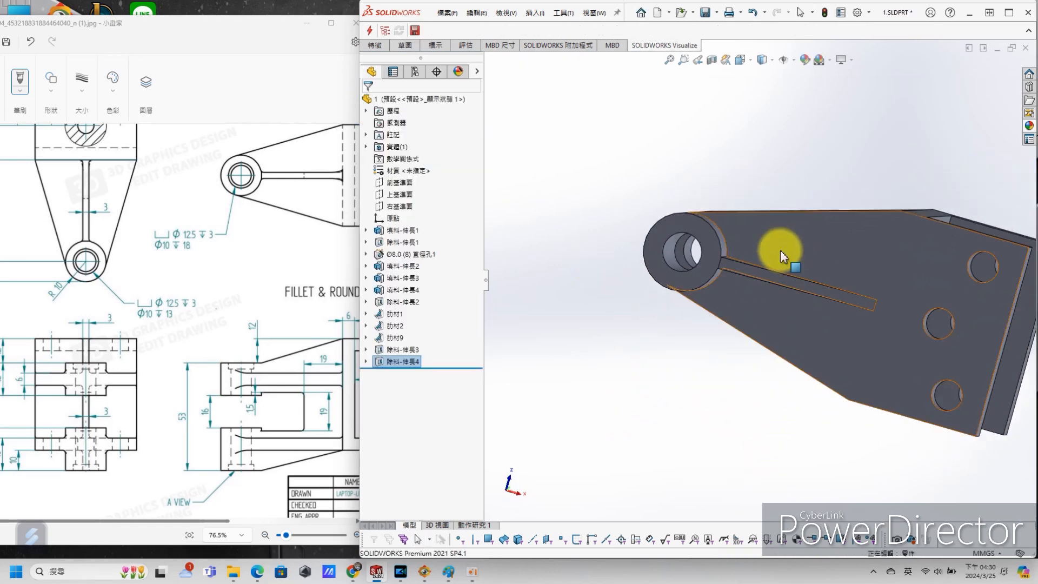
click(707, 236)
click(755, 202)
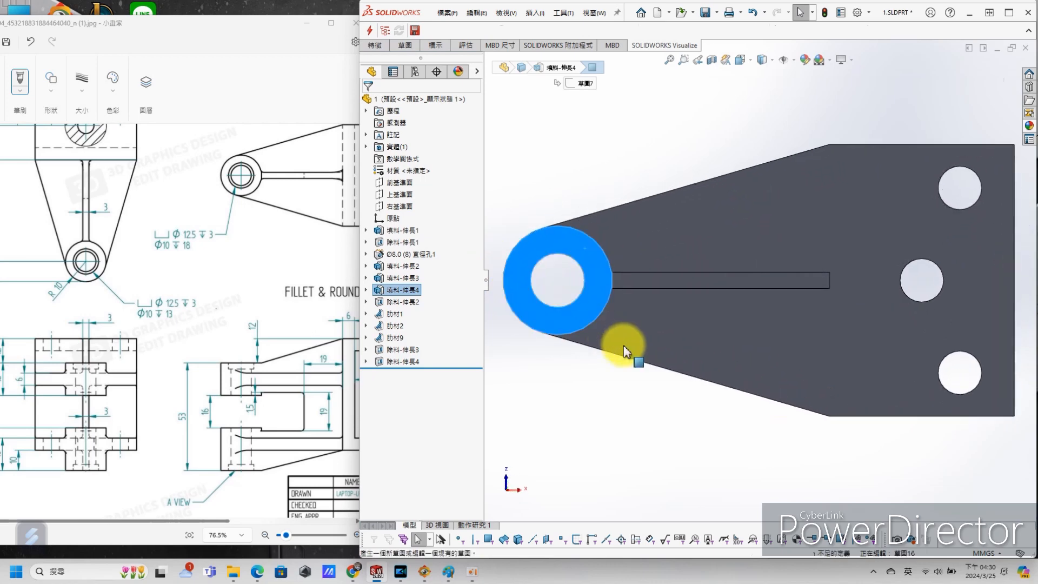
click(481, 30)
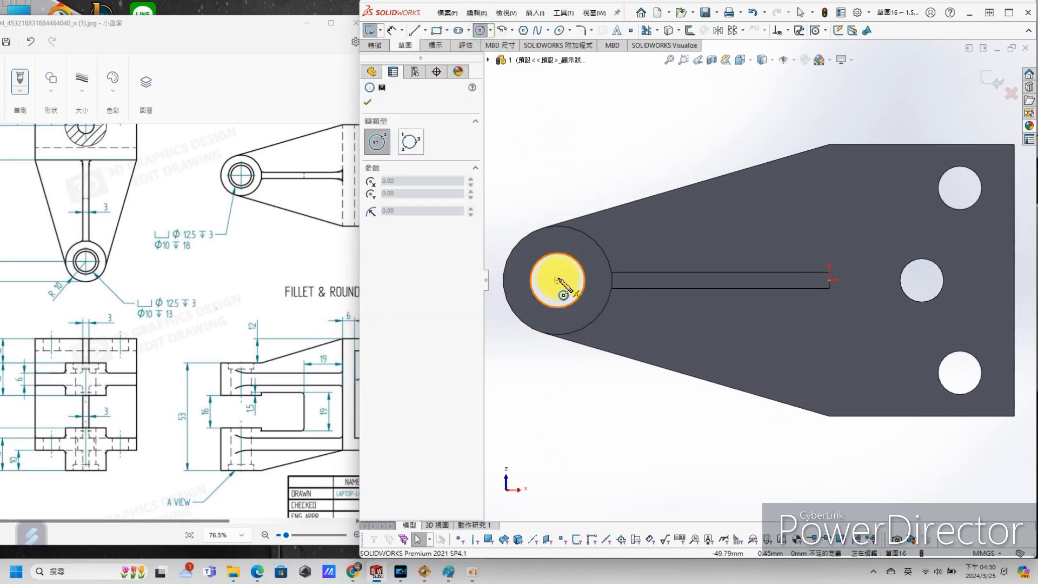
key(Escape)
middle_drag(631, 222, 557, 297)
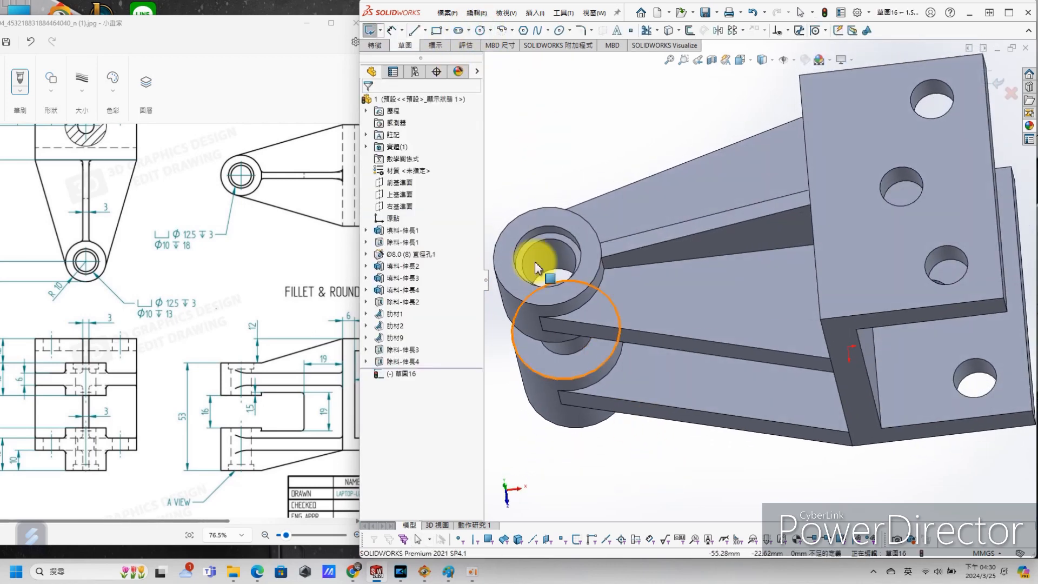
click(568, 235)
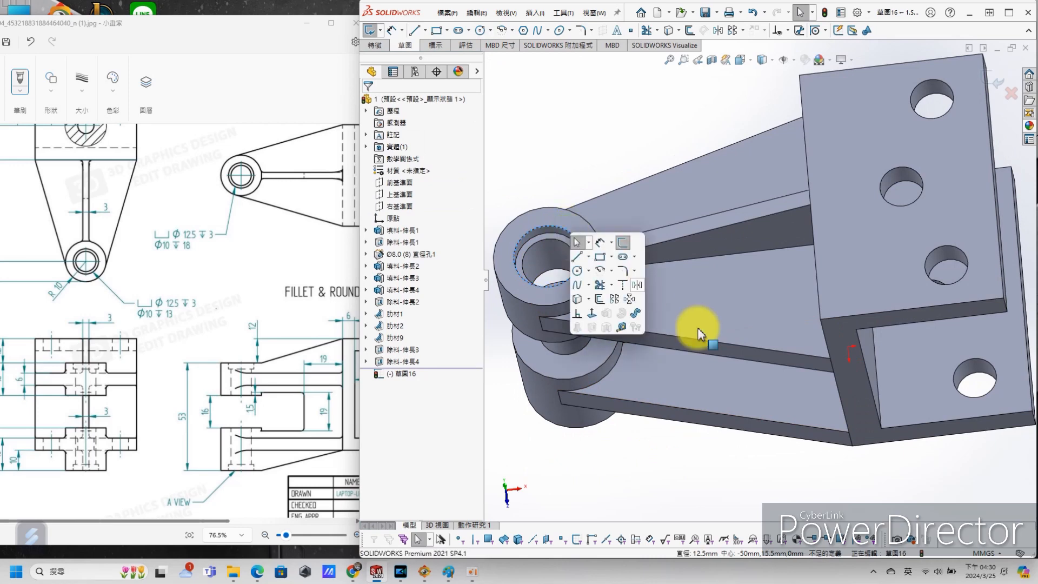
click(575, 294)
Extrude-cut the converted circle 3 mm deep into the lower boss's bottom face as its counterbore.
right_click(654, 464)
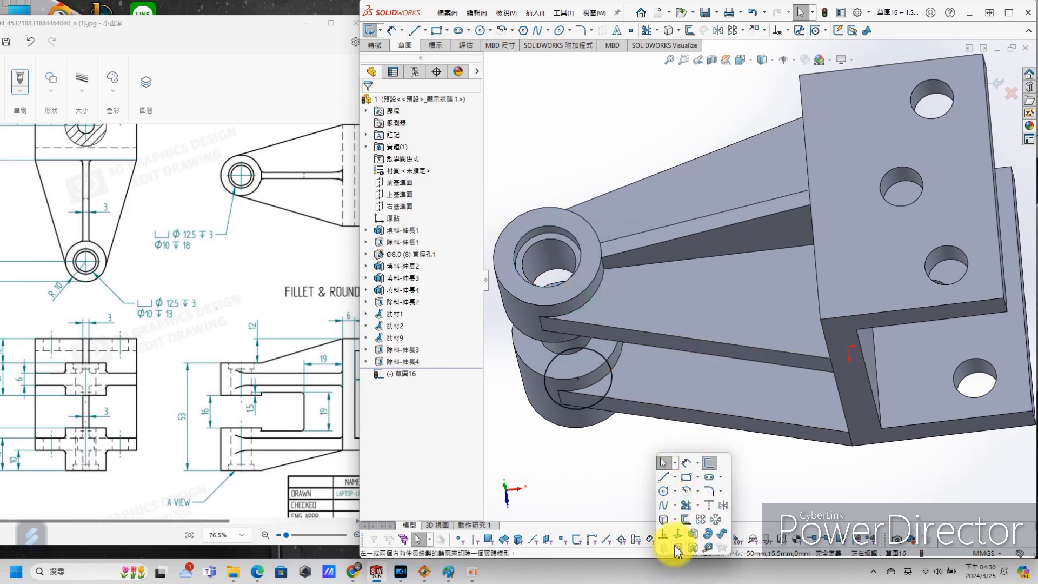
click(677, 549)
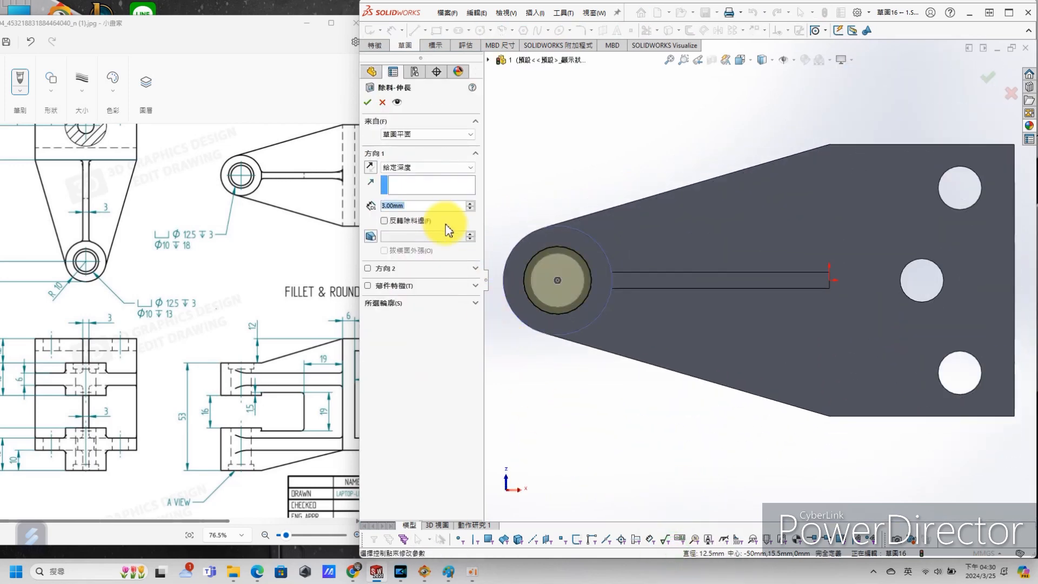
click(367, 103)
key(z)
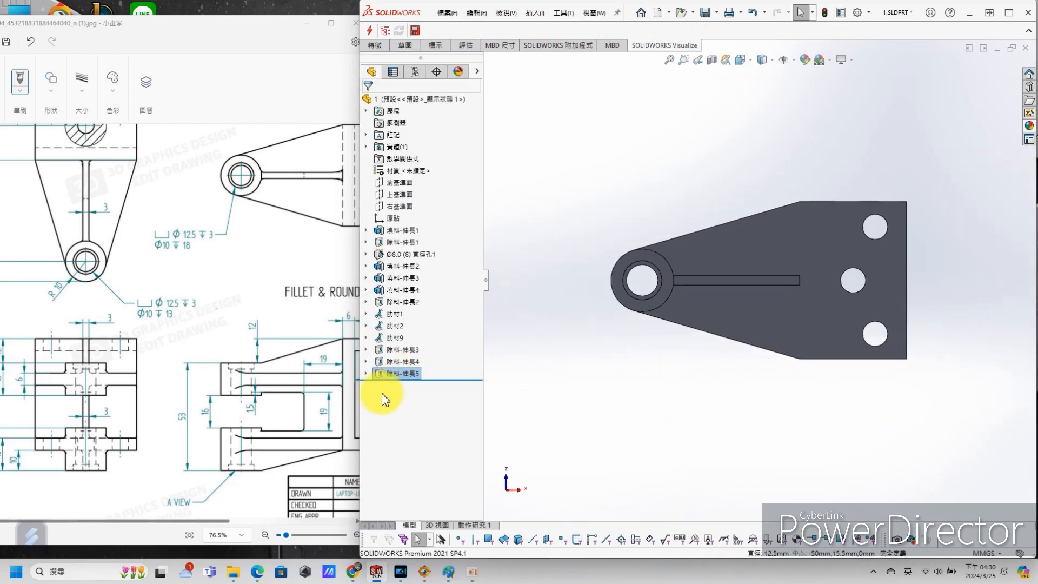
Switch to the 2D drawing in Paint, move its window to uncover more of the sheet, and set the zoom to 50%.
mouse_move(630, 385)
middle_down()
mouse_move(709, 426)
mouse_move(731, 539)
mouse_move(800, 395)
middle_up()
click(281, 227)
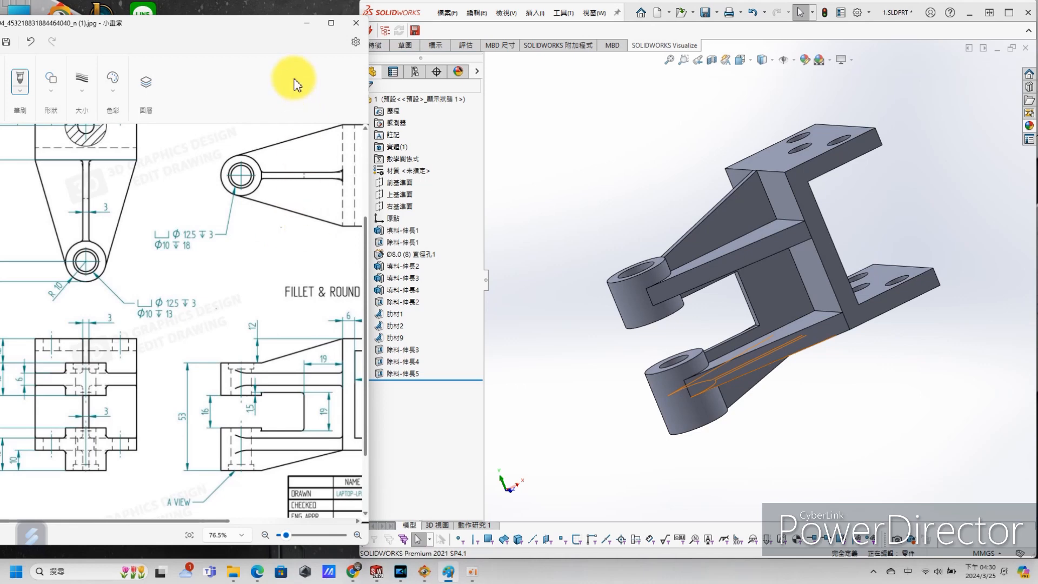
drag(246, 36, 406, 34)
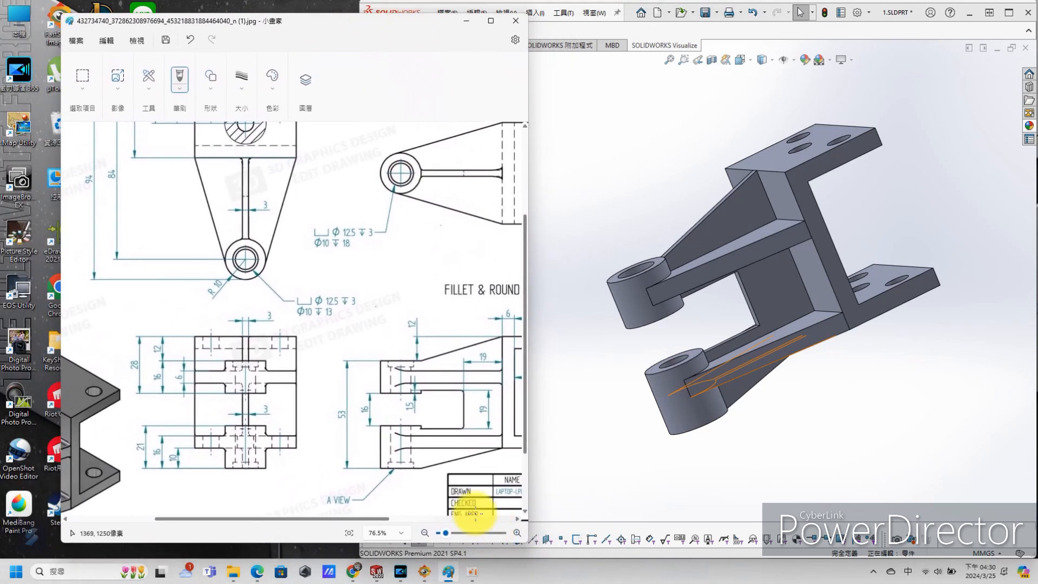
drag(439, 533, 436, 532)
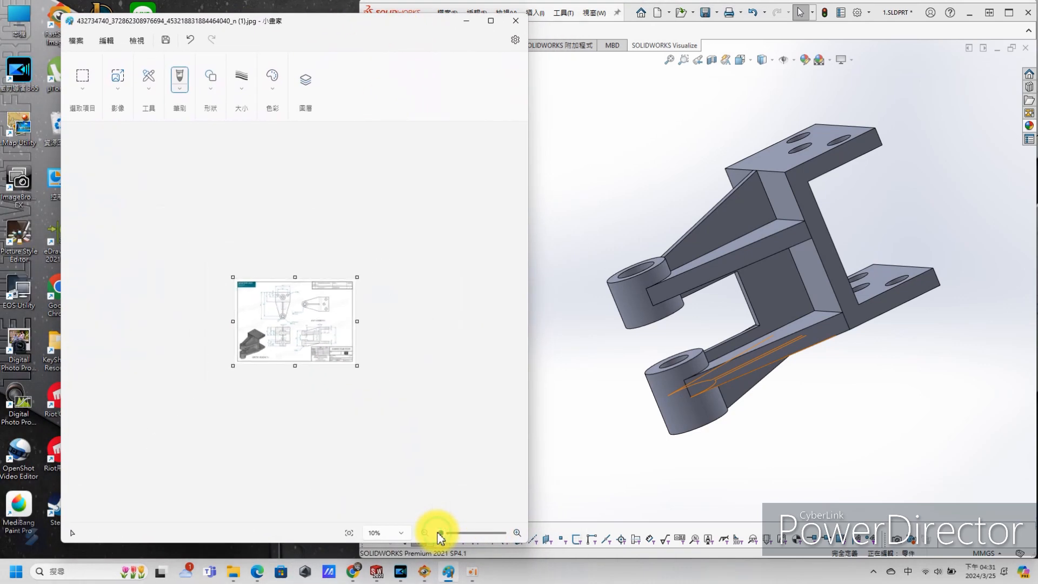
click(398, 533)
click(386, 495)
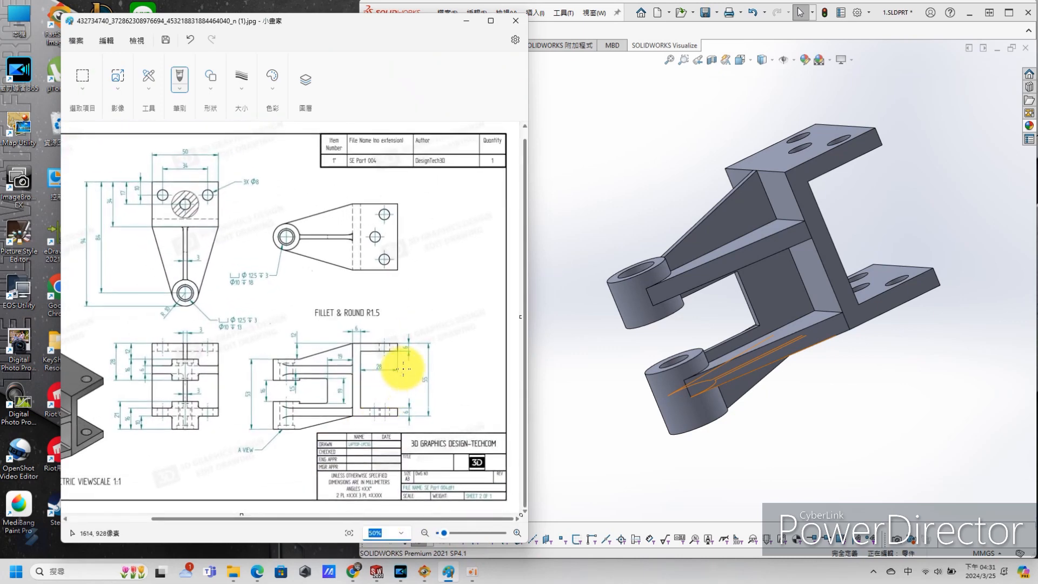
Compare the finished bosses, arms and ribs with the drawing, examining the bracket from several angles.
mouse_move(806, 241)
middle_down()
mouse_move(819, 292)
mouse_move(826, 268)
middle_up()
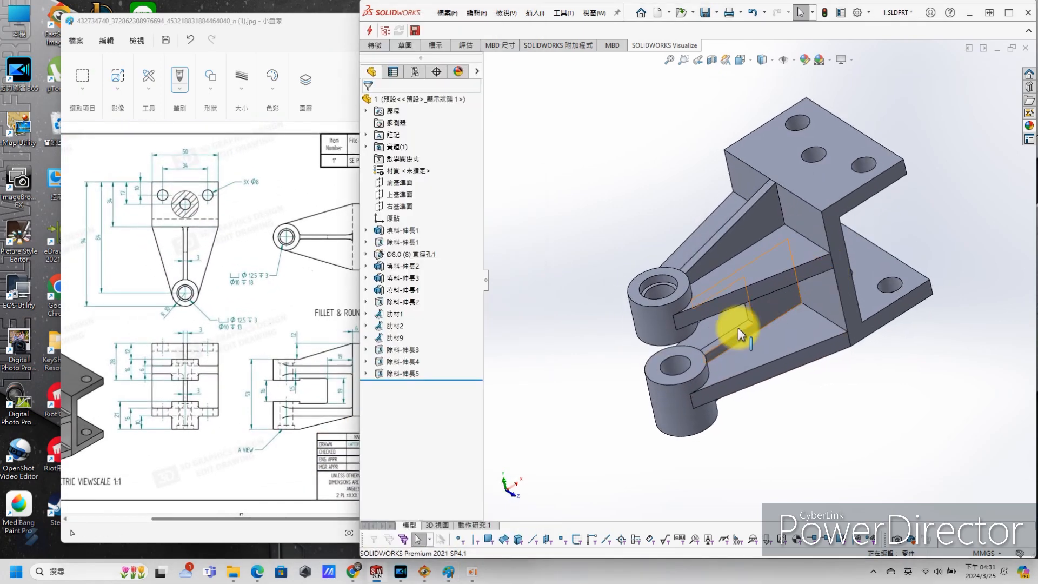
click(296, 367)
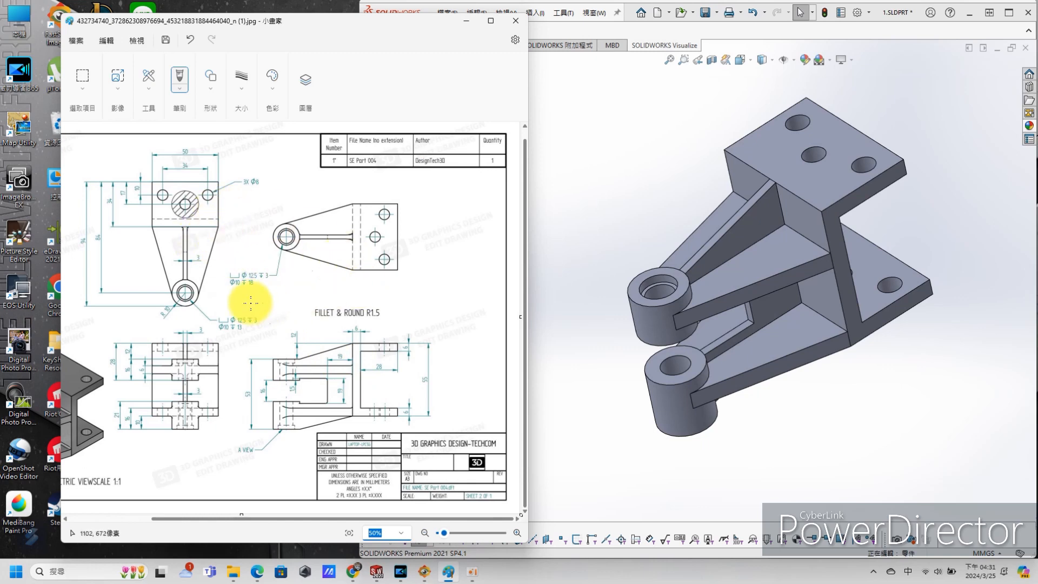
click(756, 363)
middle_drag(737, 341, 767, 352)
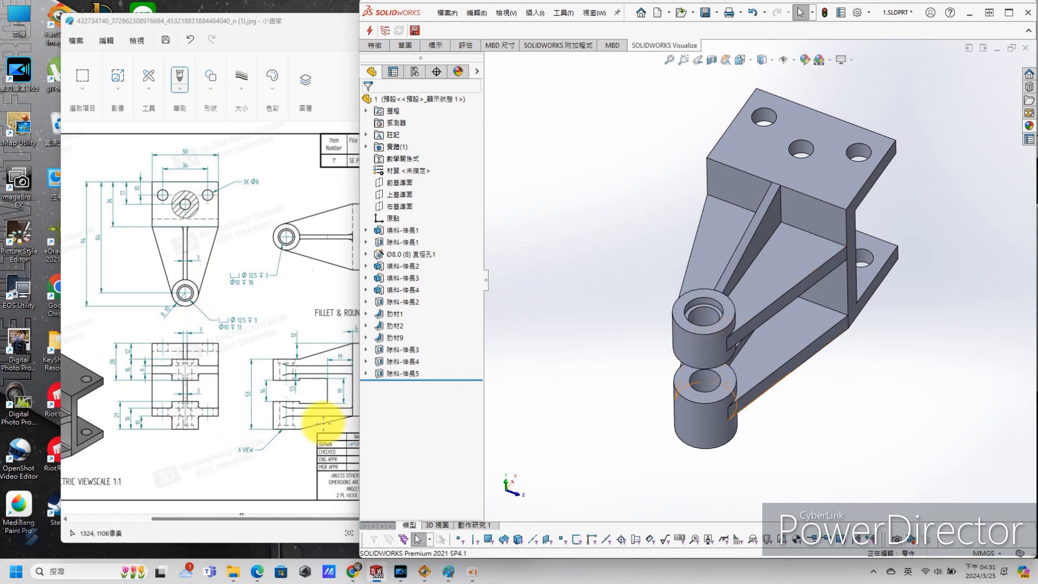
middle_drag(766, 403, 669, 420)
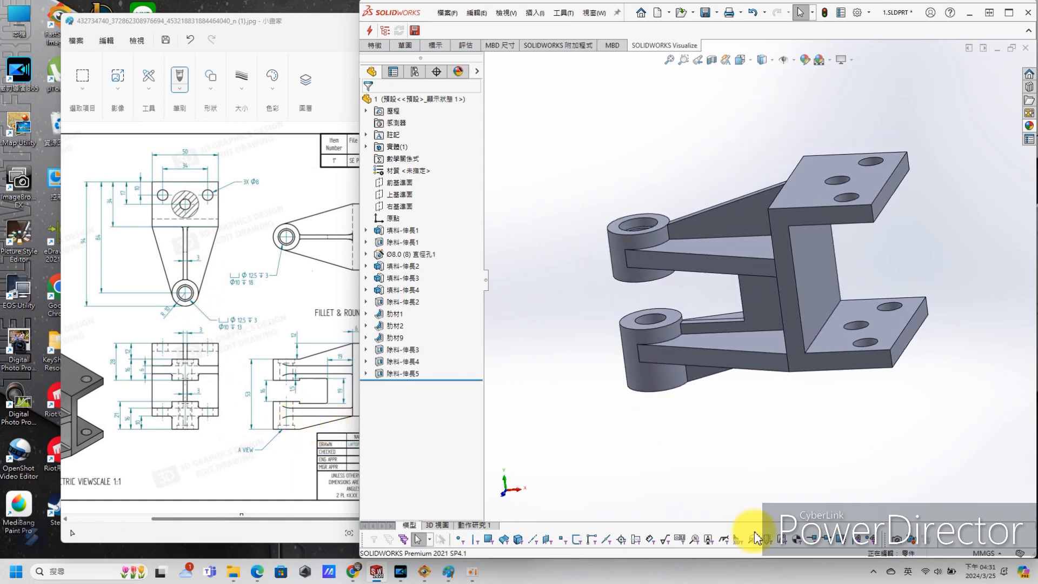